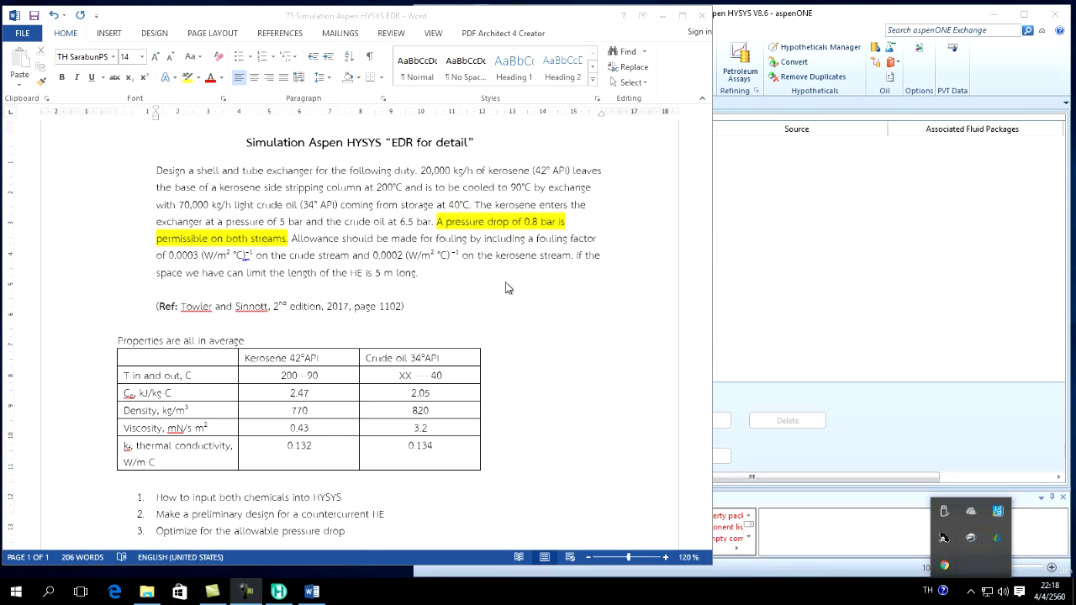
- Review the kerosene and crude oil exchanger problem, and switch to Aspen HYSYS, repositioning and widening its window over the document
scroll(505, 288, down, 1)
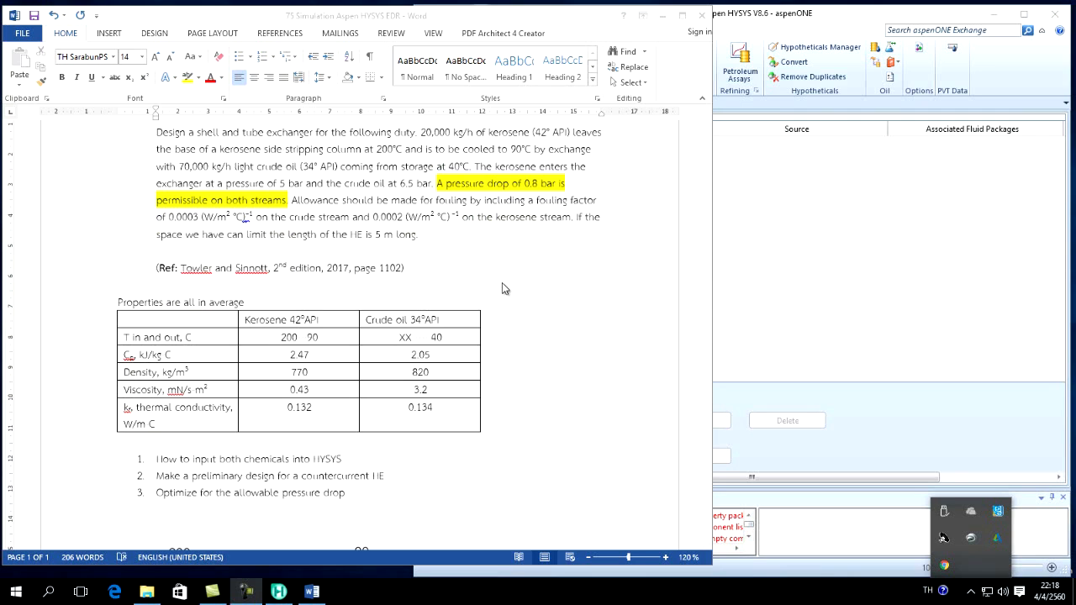
scroll(501, 288, down, 2)
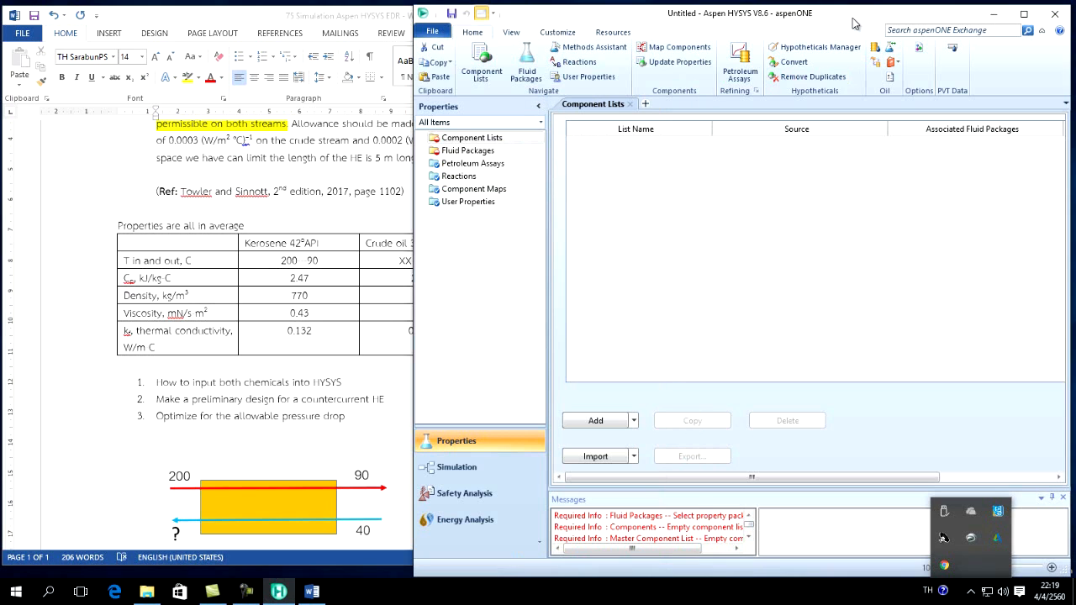
drag(854, 23, 784, 24)
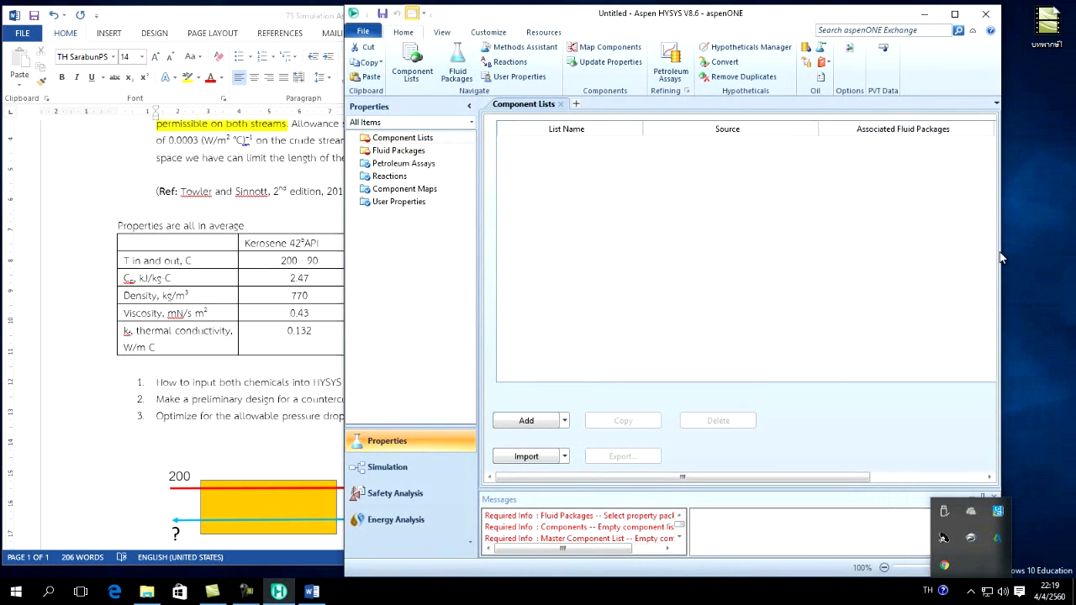
drag(1002, 267, 1063, 267)
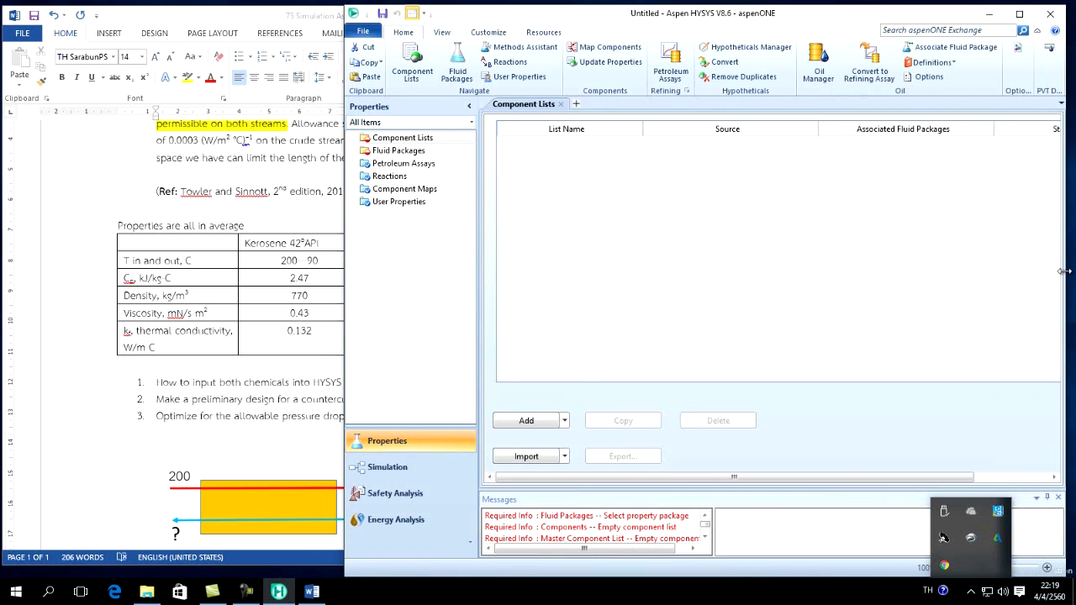
- Add a new component list and switch its component selection to Hypothetical
click(420, 143)
click(540, 425)
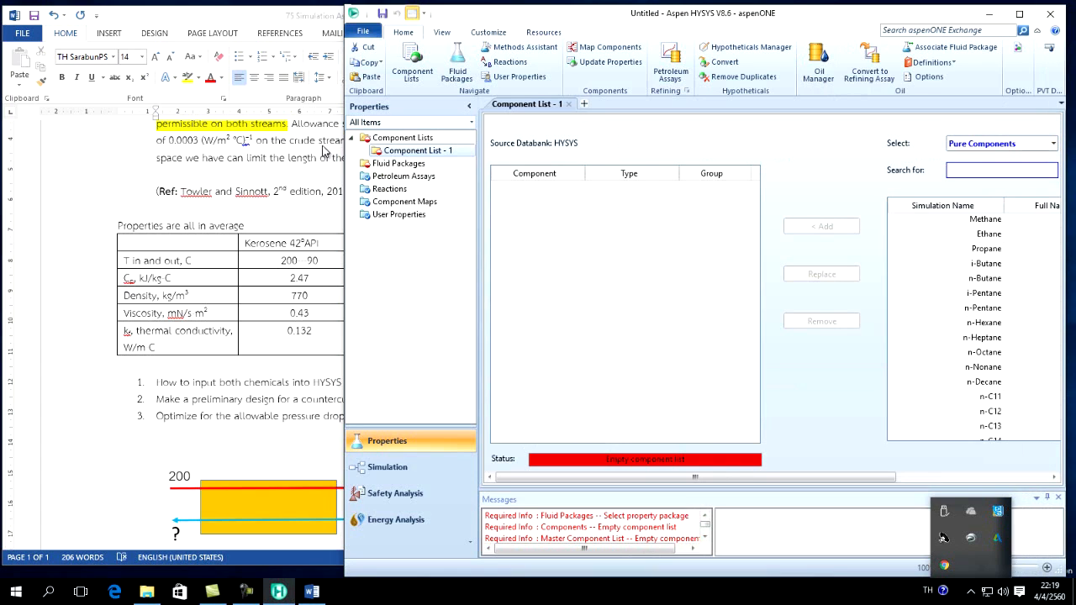
click(1054, 145)
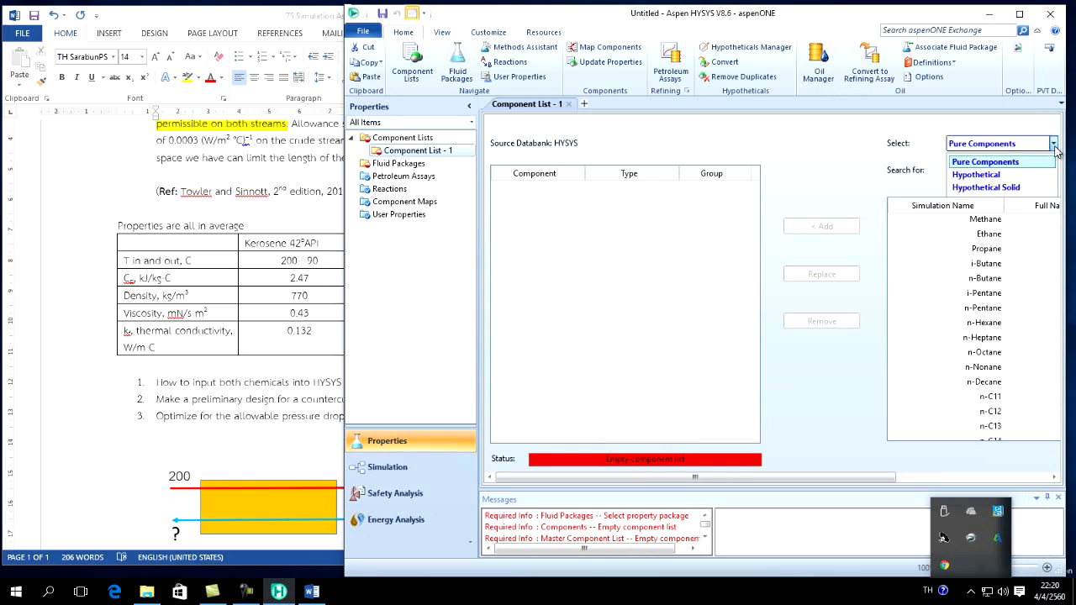
click(1018, 178)
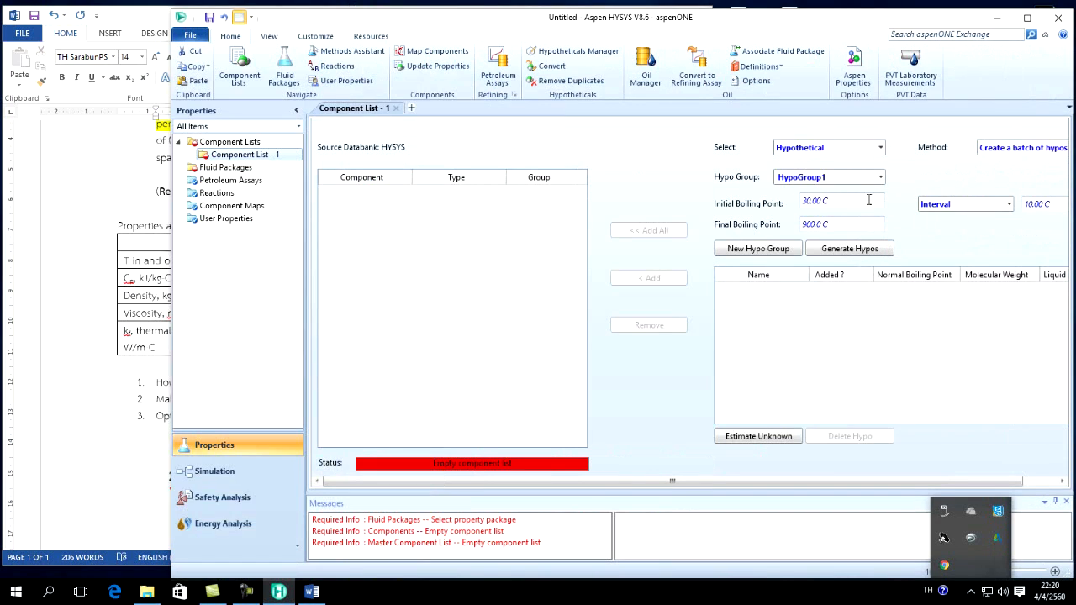
- Generate hypothetical components in HypoGroup1 with boiling points from 150 to 250 °C, and add NBP[0]150* and NBP[0]160* to the component list
click(844, 200)
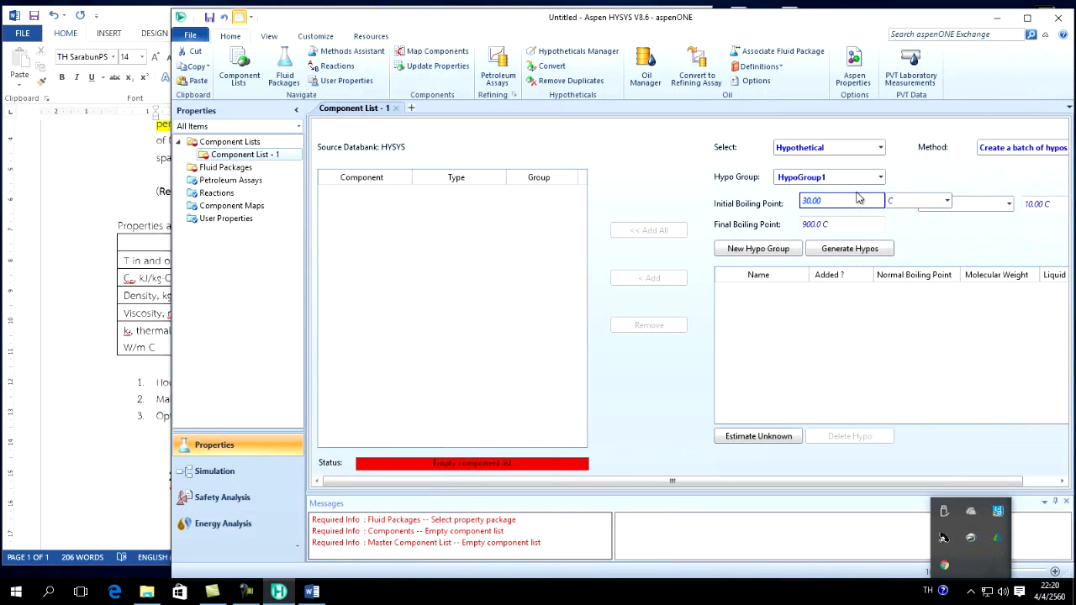
text(150)
click(849, 225)
text(250)
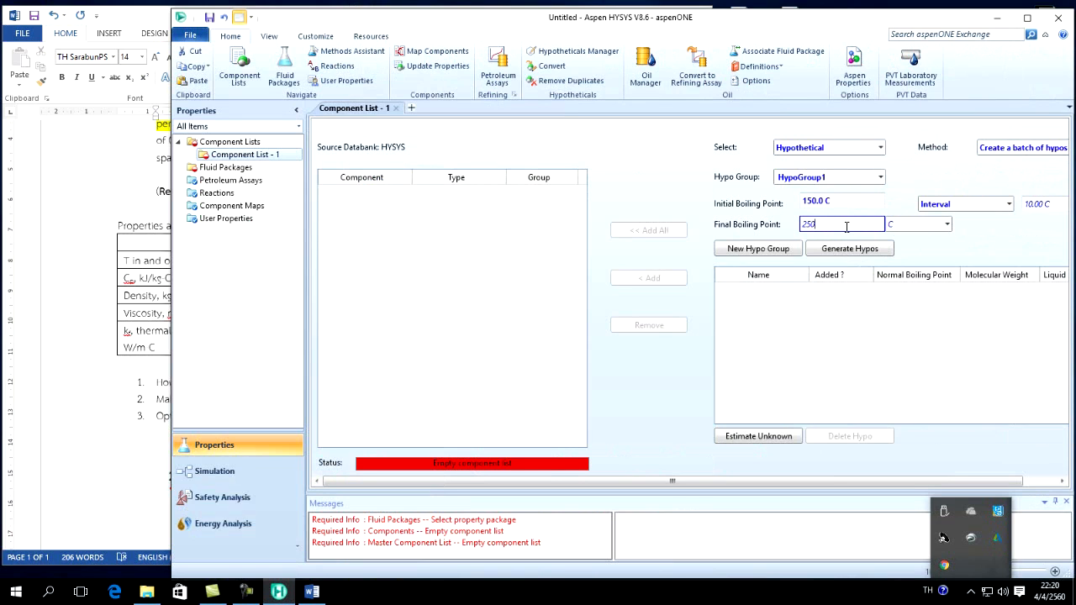
text(250)
key(Return)
click(849, 251)
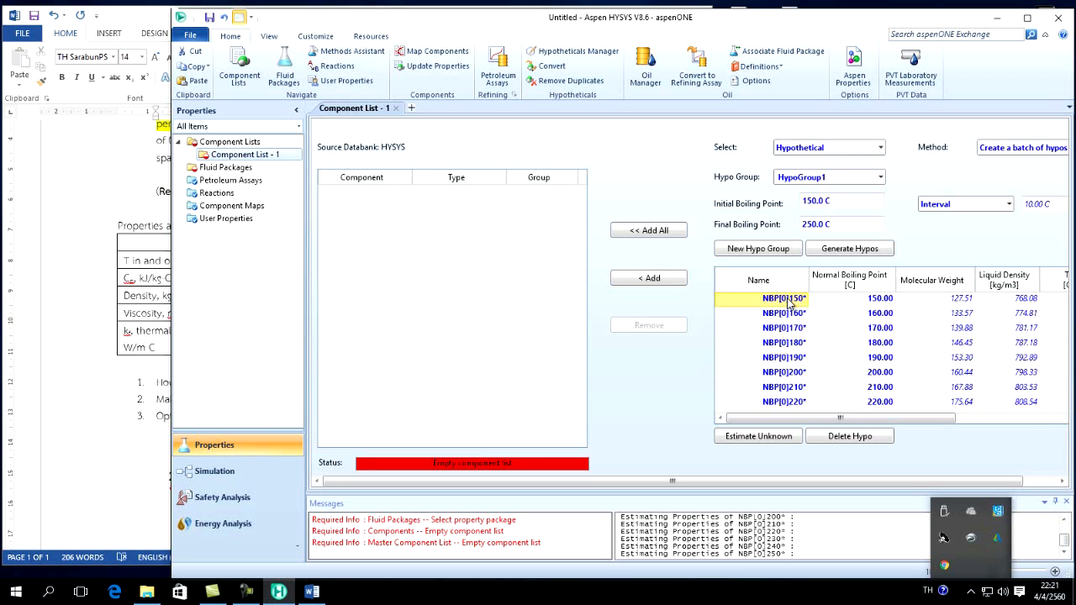
click(673, 279)
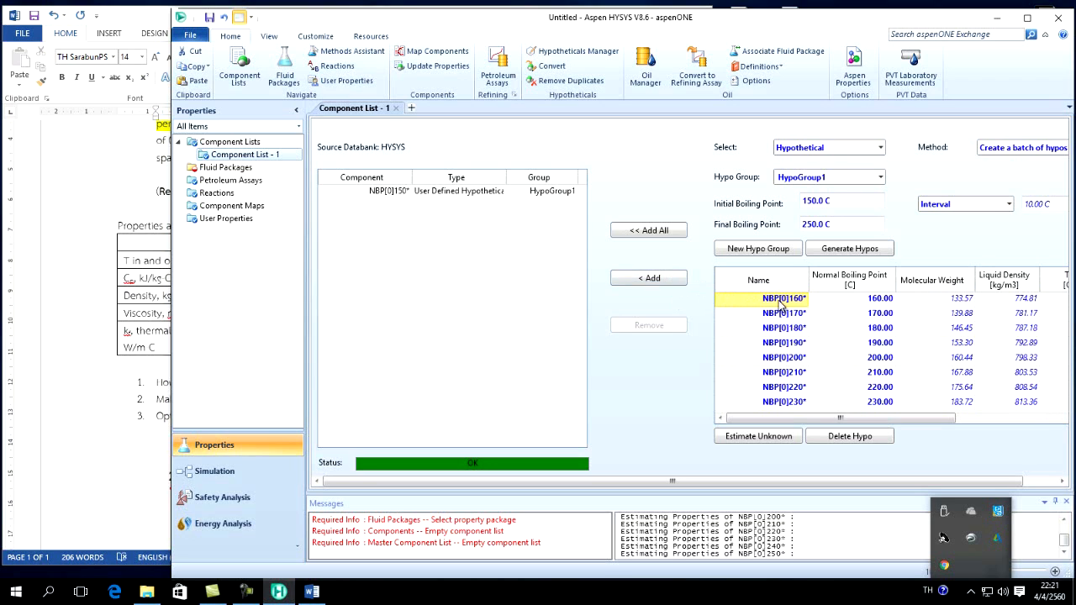
click(659, 281)
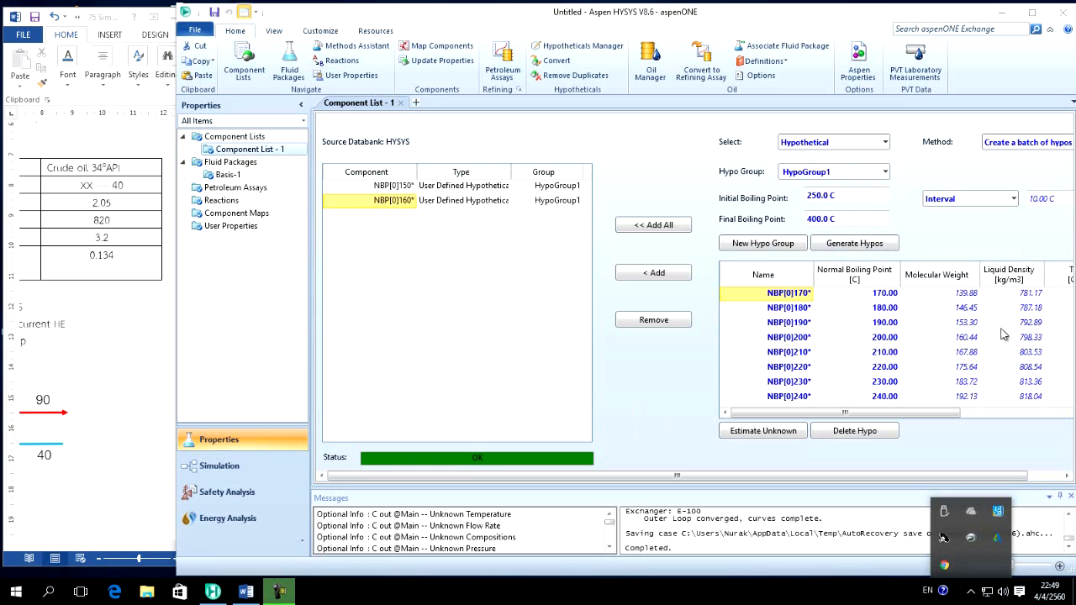
- Add the hypothetical components NBP[0]240* and NBP[1]250* to Component List - 1
mouse_move(955, 413)
mouse_down()
mouse_move(996, 416)
mouse_move(963, 421)
mouse_up()
scroll(1035, 370, down, 2)
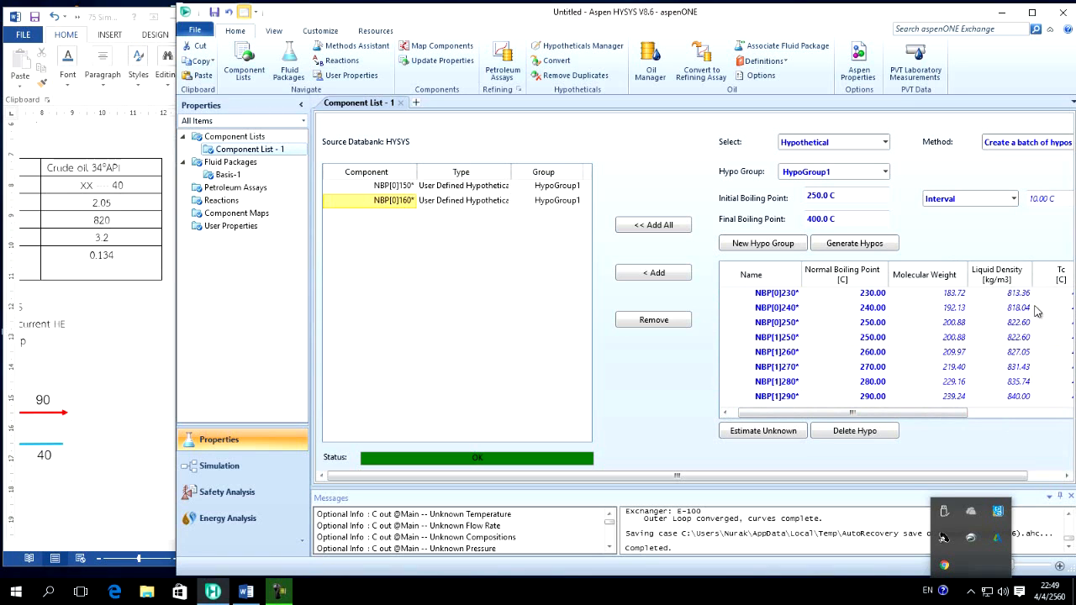
click(788, 308)
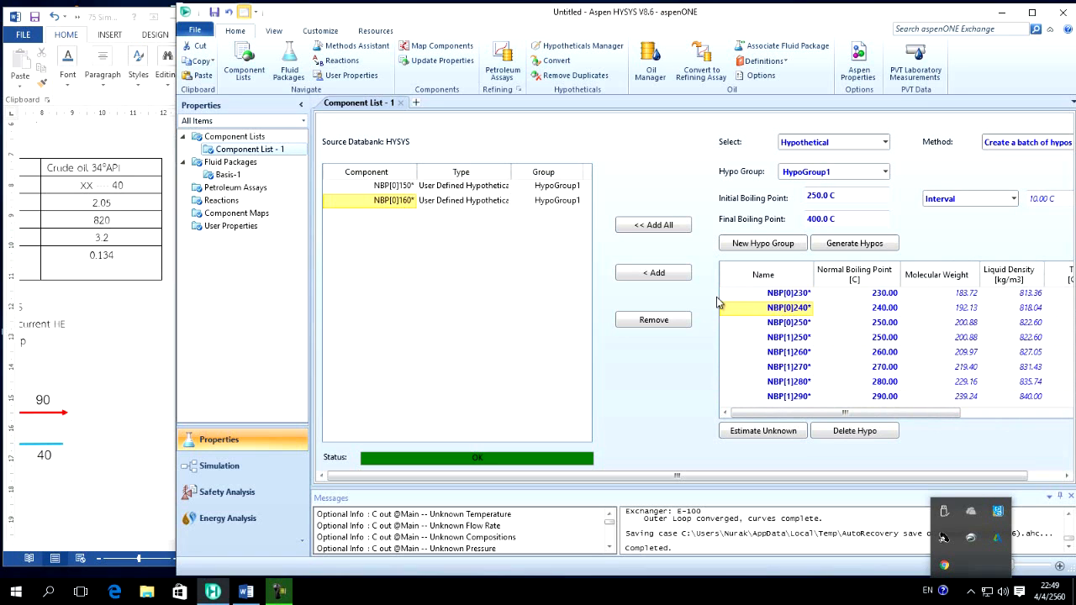
click(658, 274)
click(789, 329)
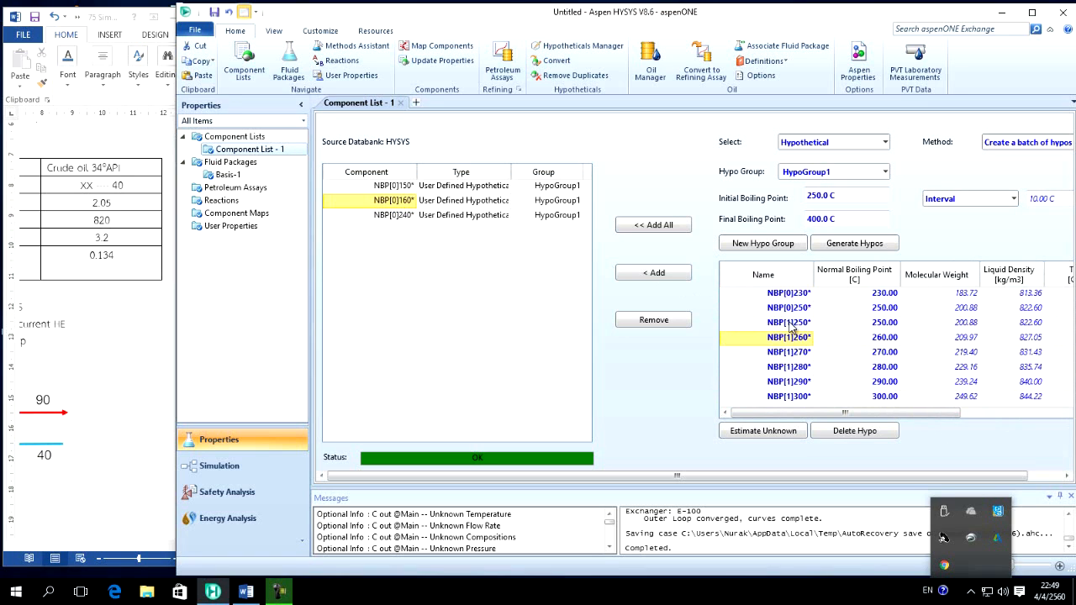
click(789, 323)
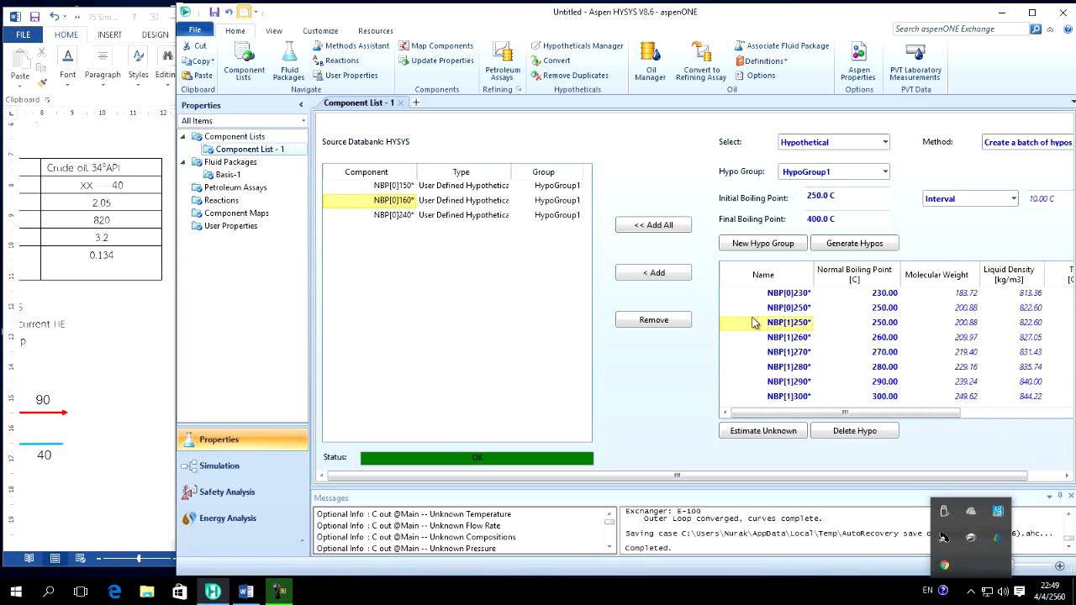
click(675, 277)
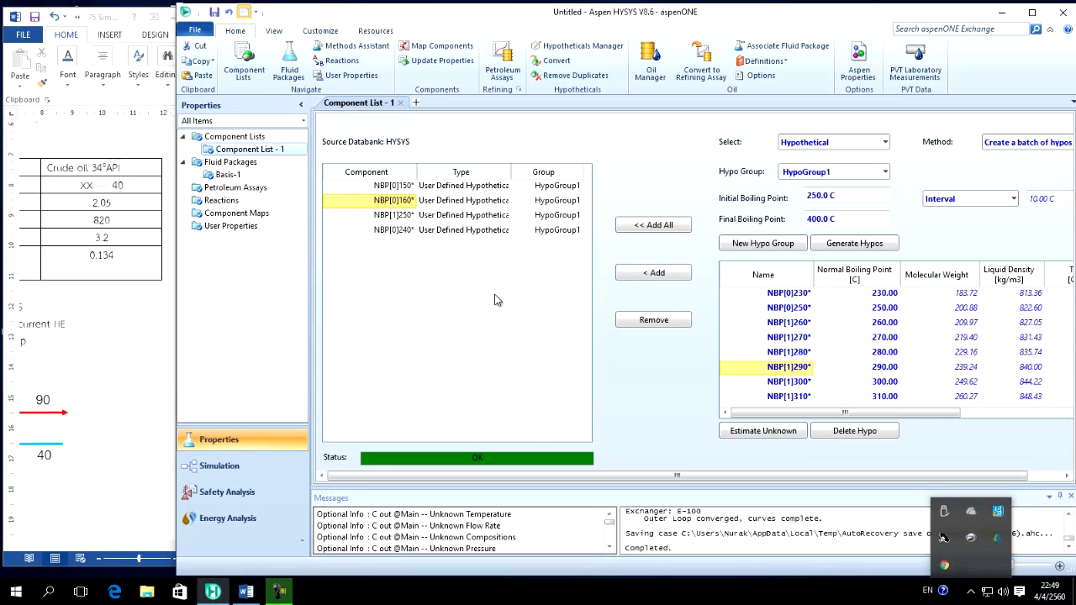
- Open the Basis-1 fluid package and consult the Methods Assistant for a hydrocarbon system with hypocomponents that is not under vacuum
double_click(228, 174)
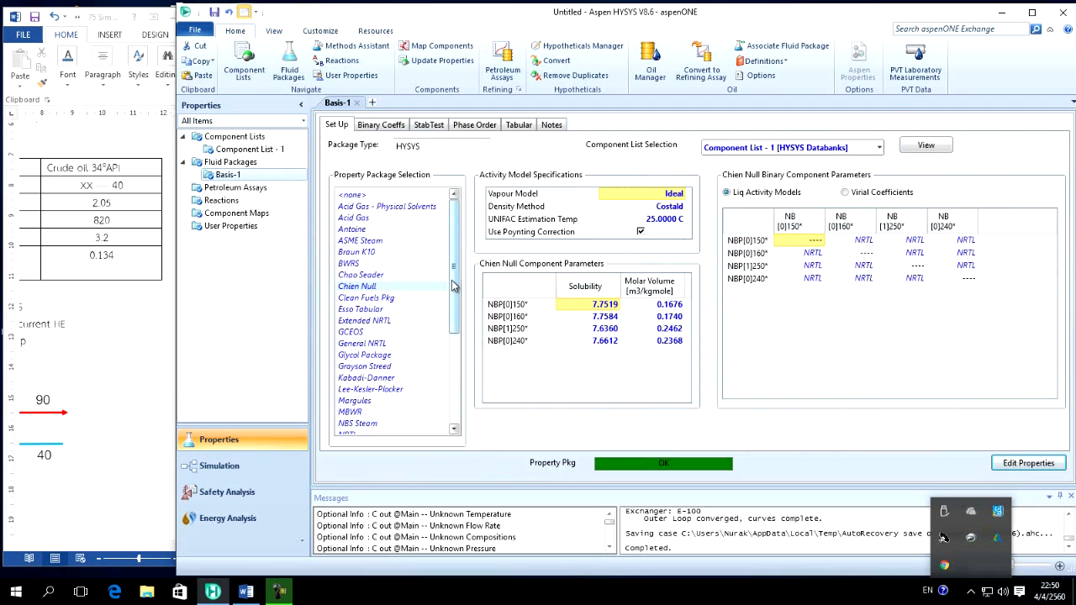
click(373, 51)
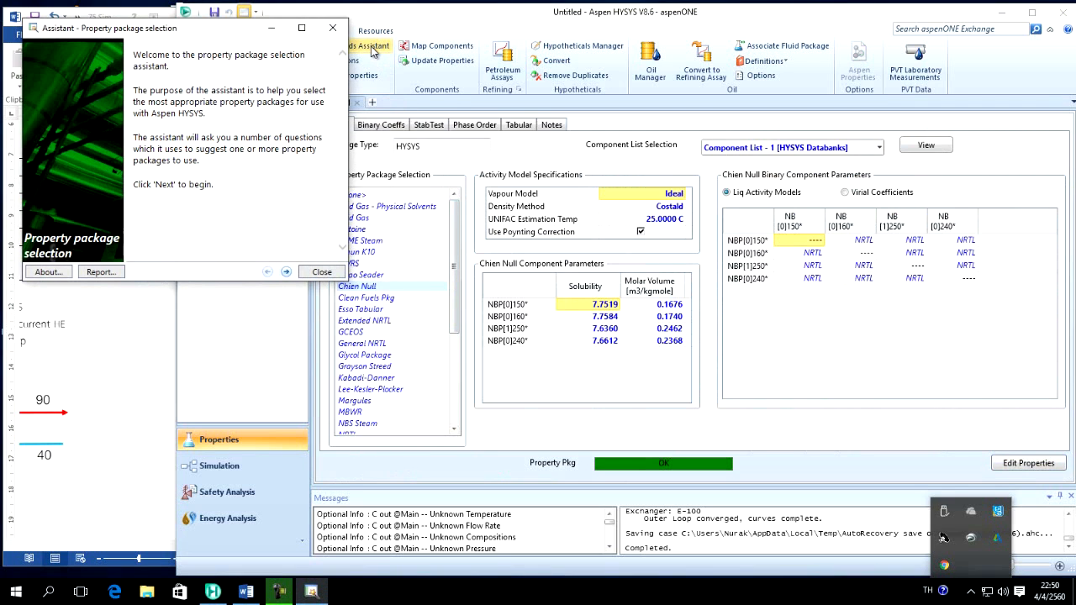
drag(241, 34, 611, 42)
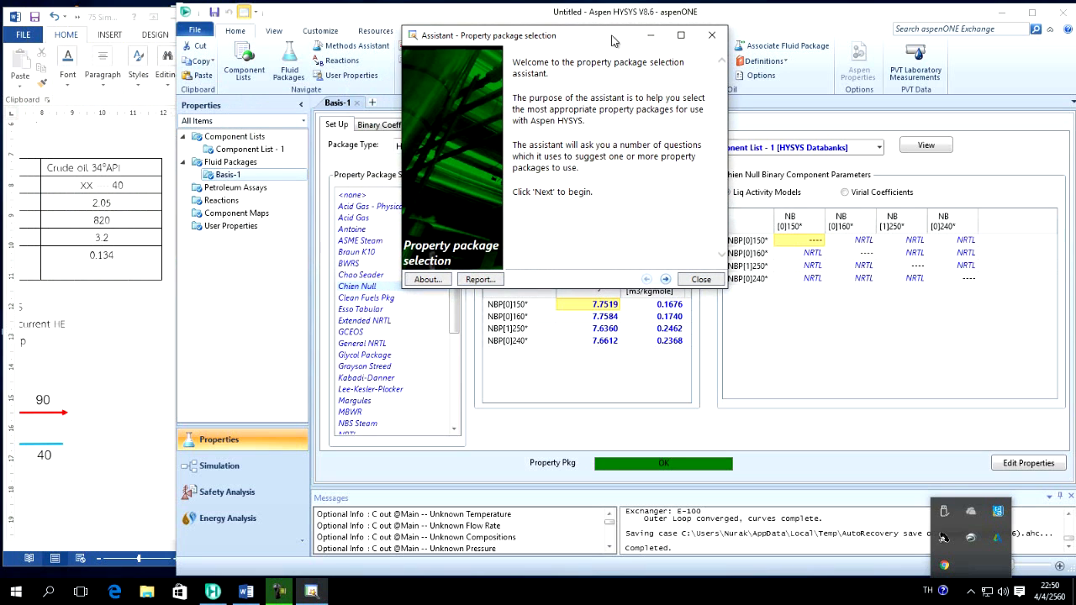
click(666, 280)
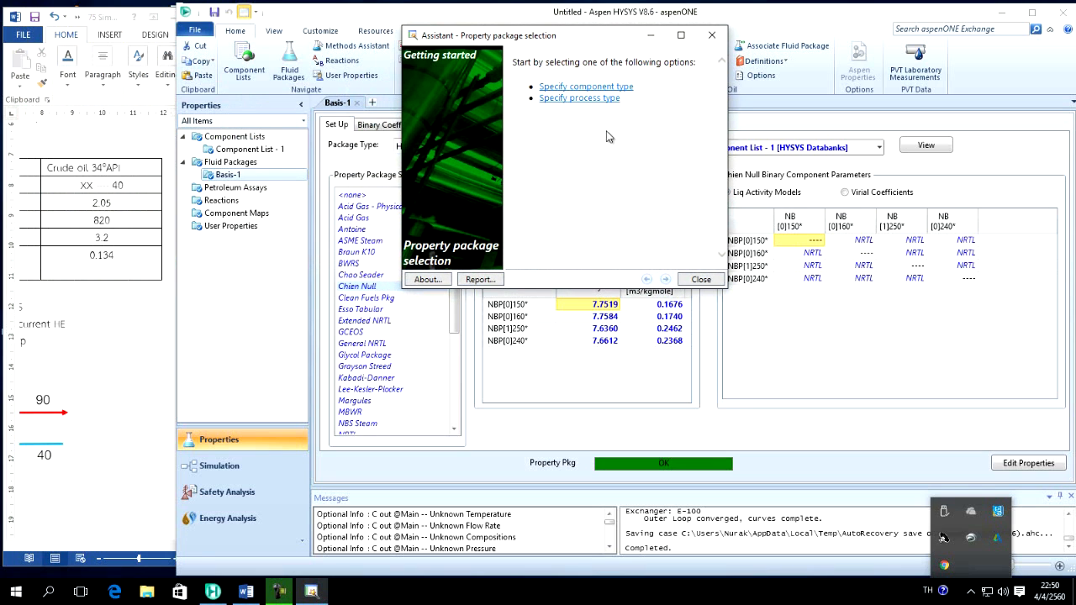
click(597, 88)
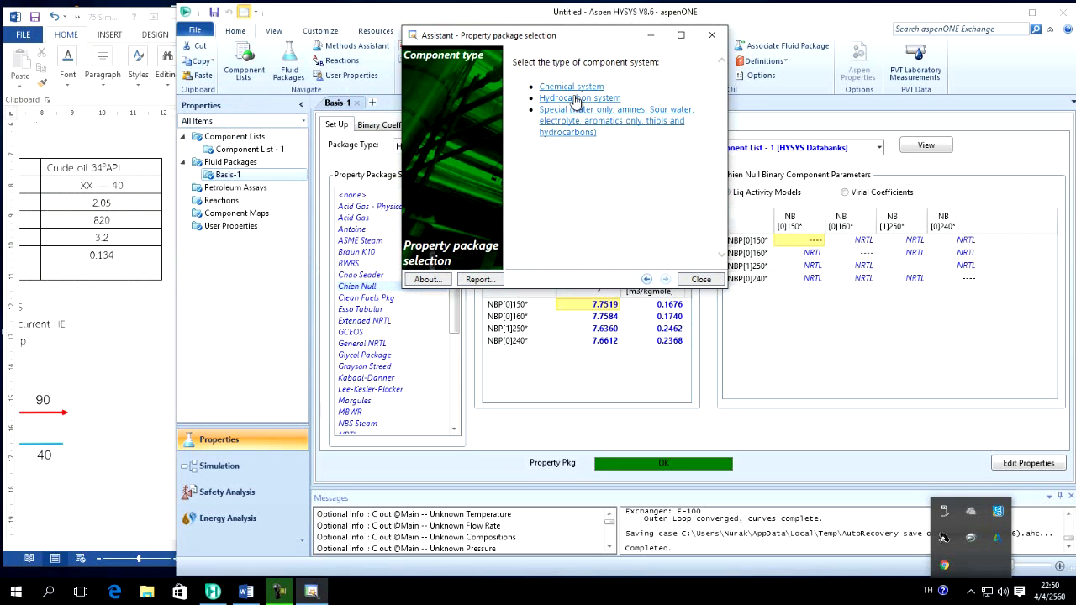
click(576, 98)
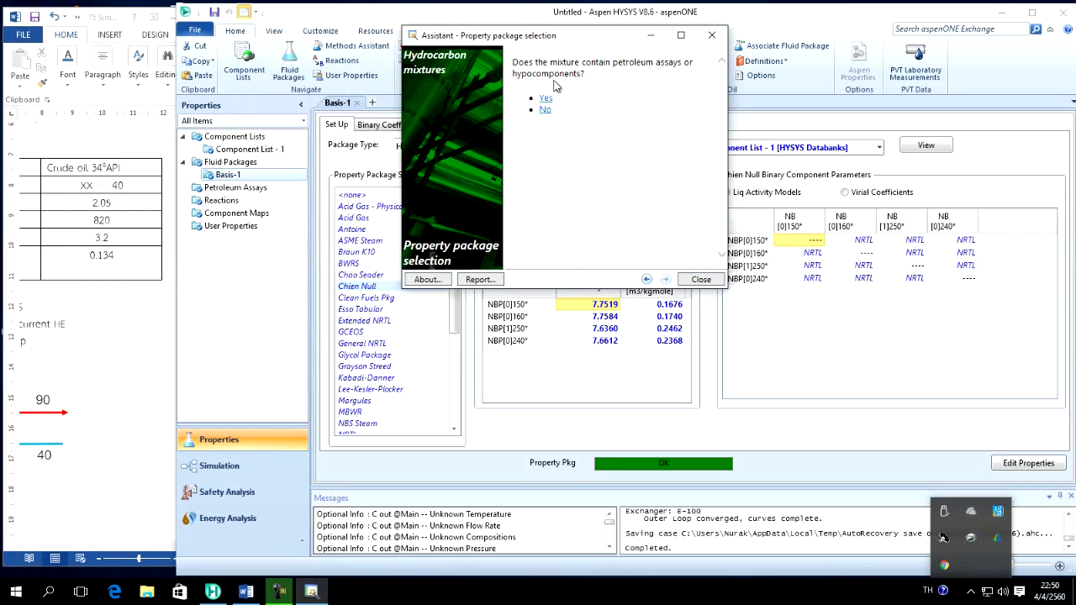
click(546, 107)
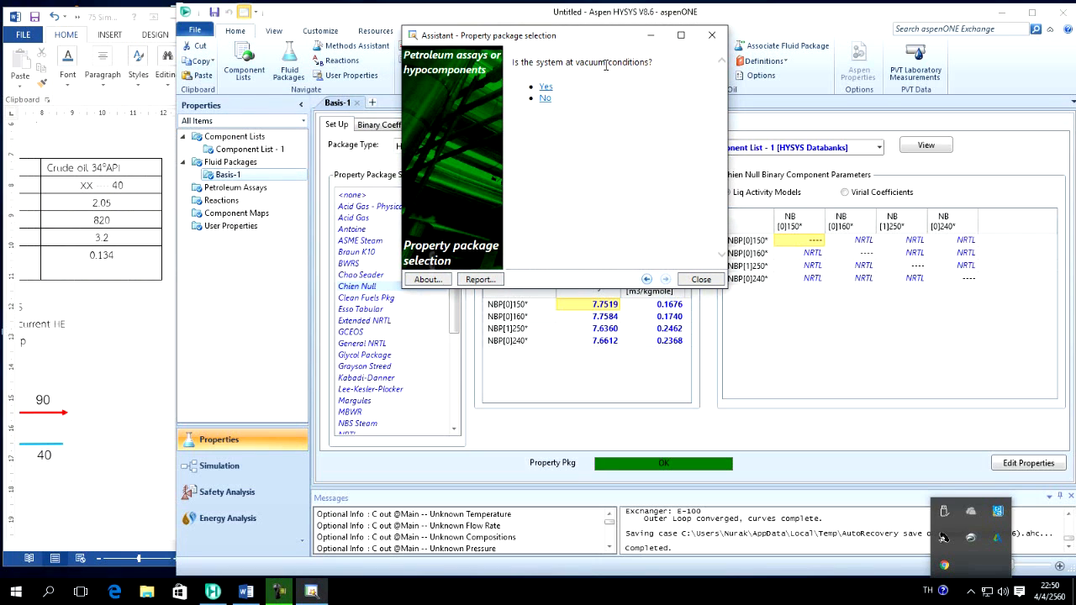
click(546, 100)
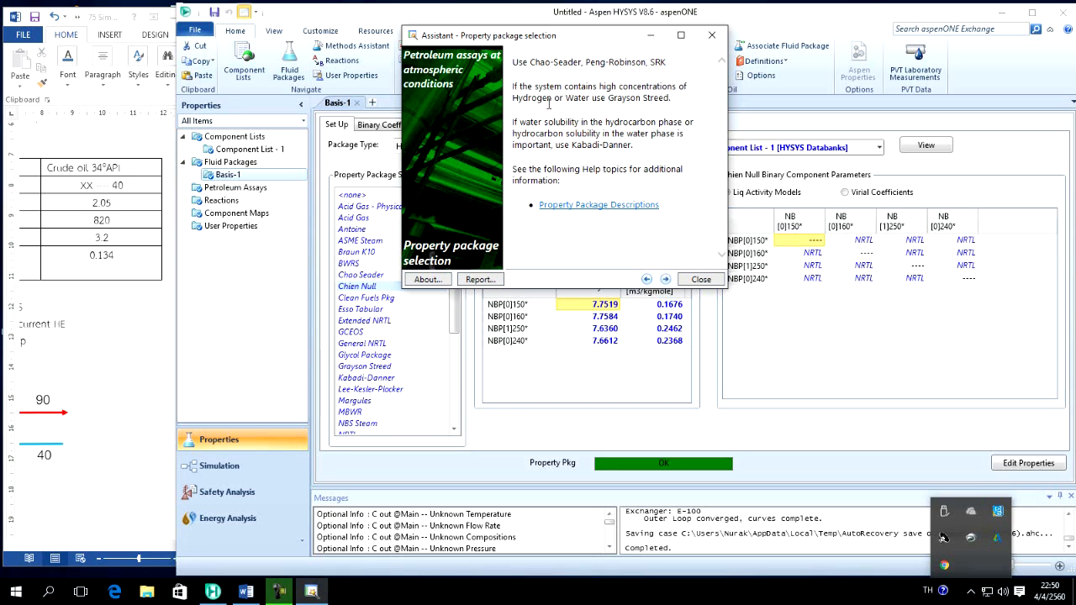
drag(665, 65, 653, 66)
click(712, 34)
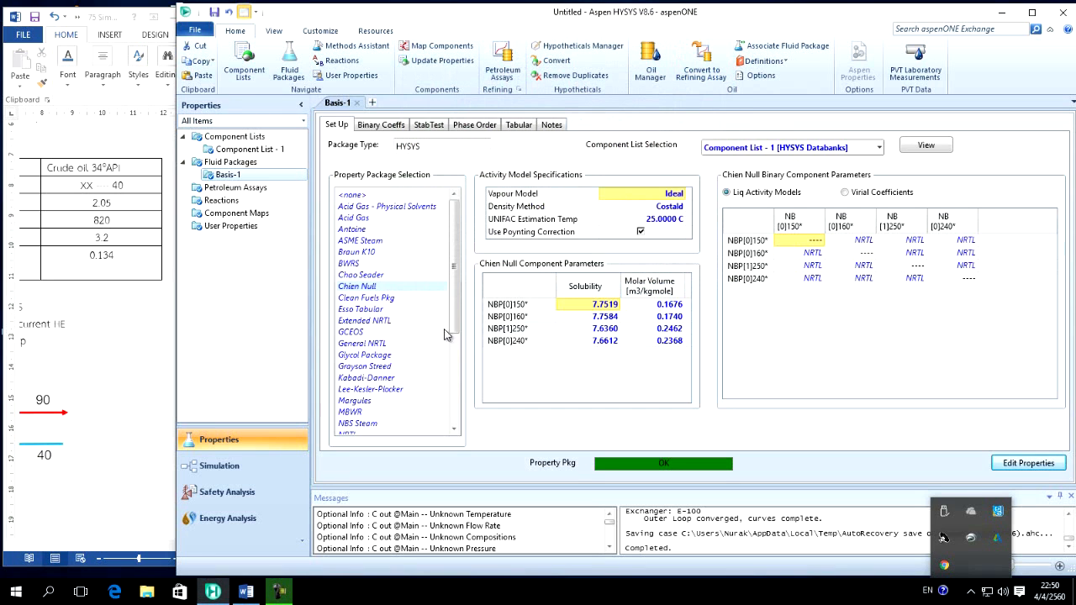
- Assign the SRK property package to Basis-1 and enter the simulation environment in holding mode
drag(458, 306, 461, 384)
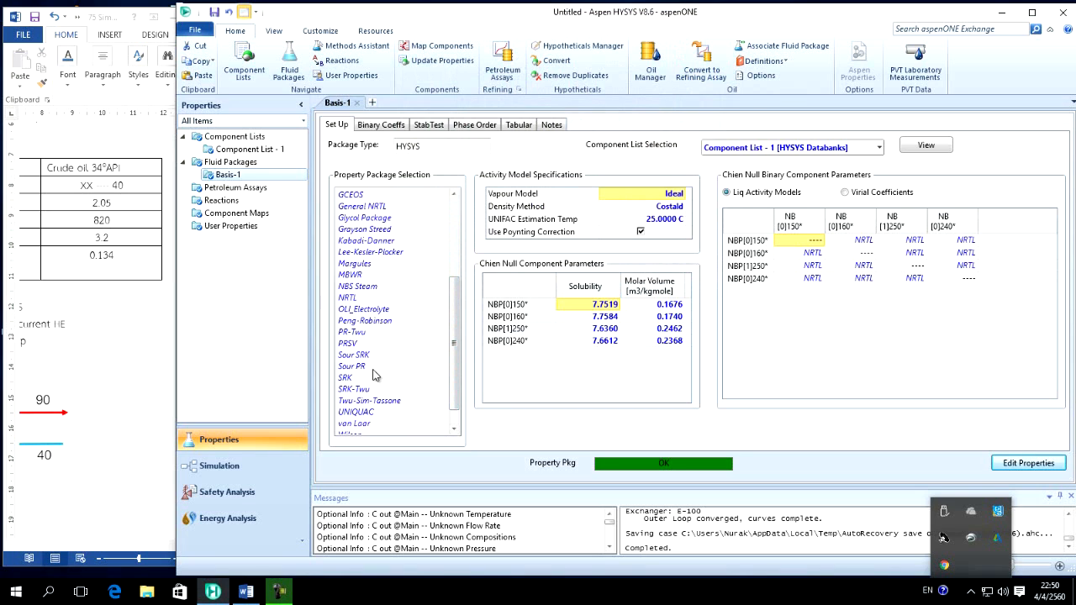
click(346, 380)
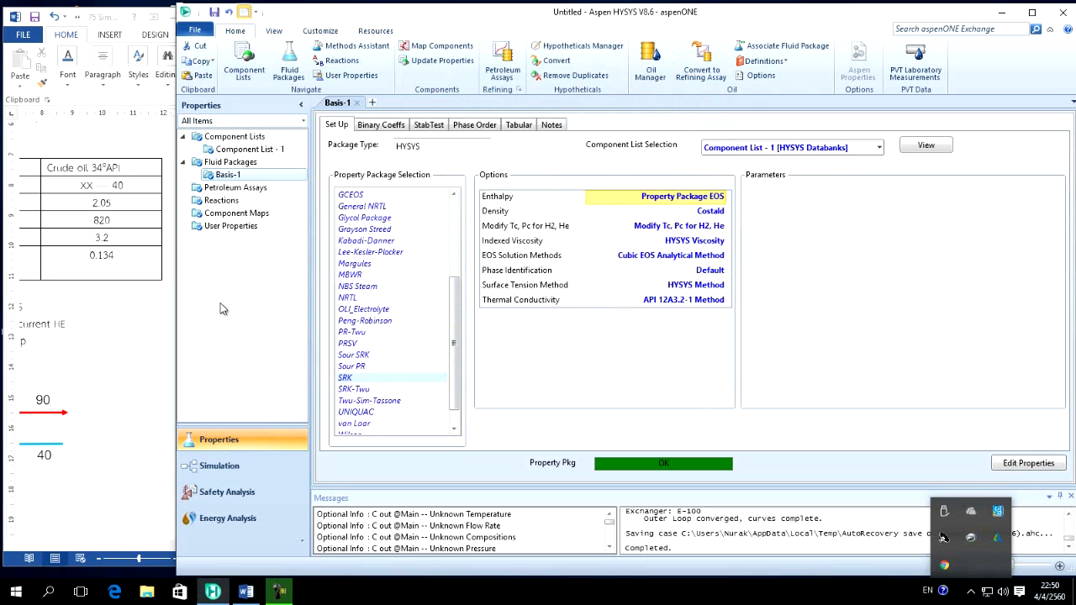
click(233, 472)
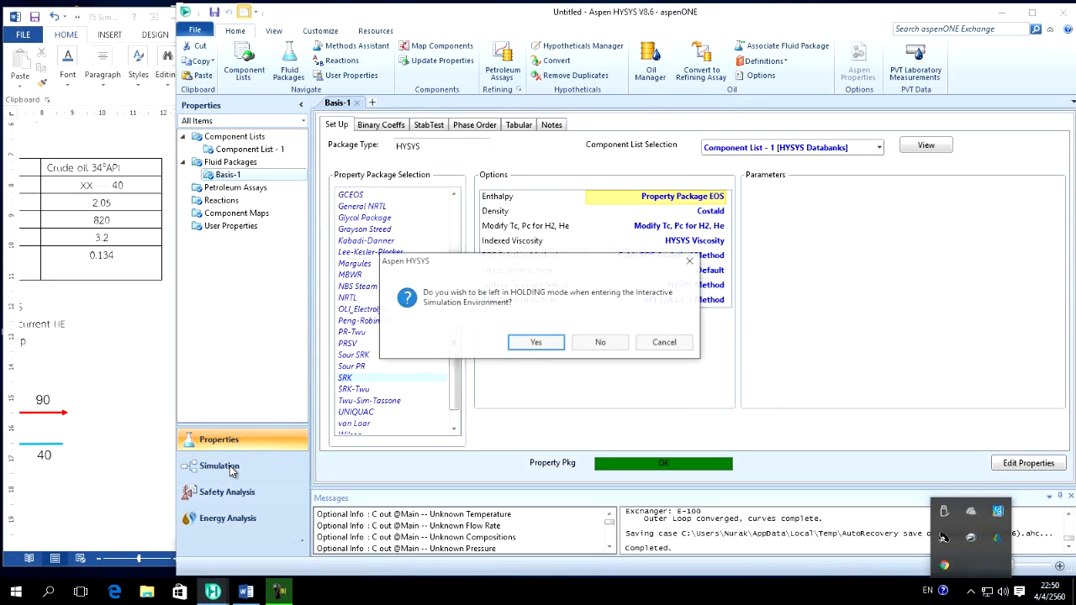
click(521, 347)
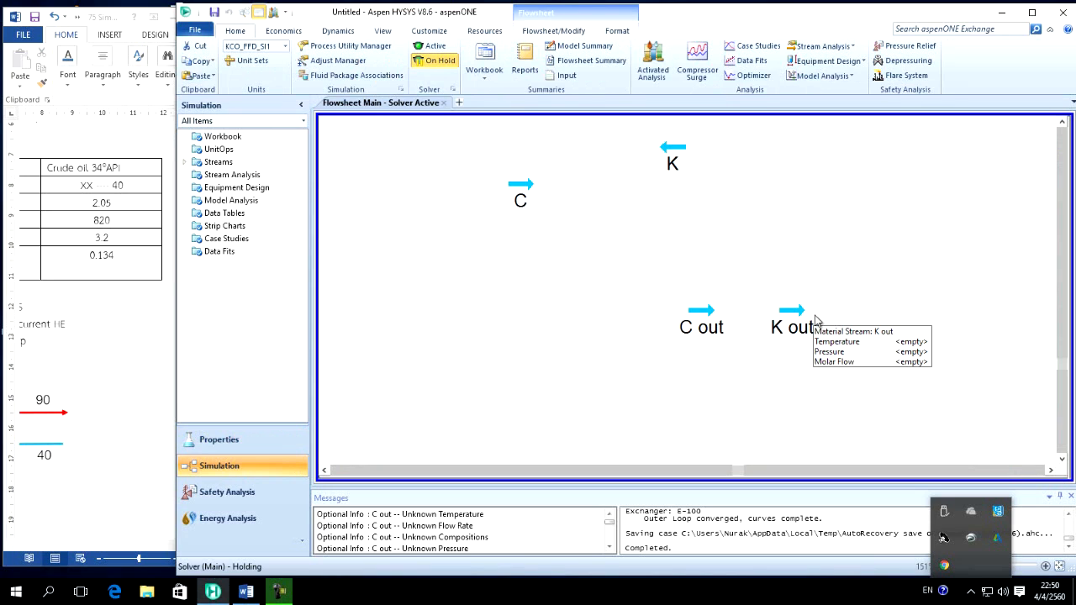
- Move the C out stream slightly lower in the flowsheet and place a heat exchanger in the space between the streams
drag(711, 315, 692, 352)
click(739, 385)
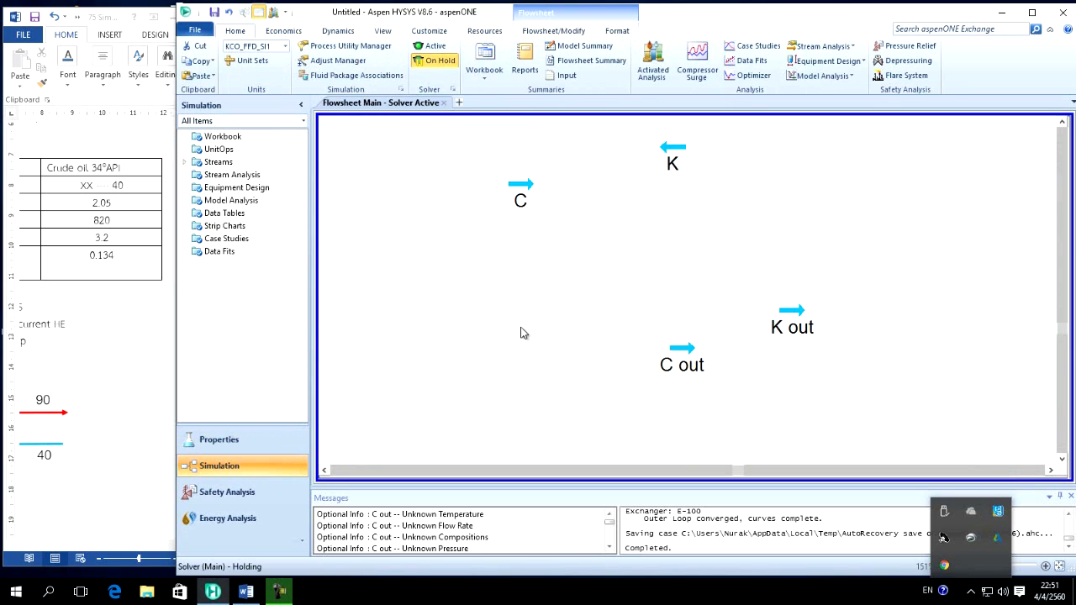
key(F4)
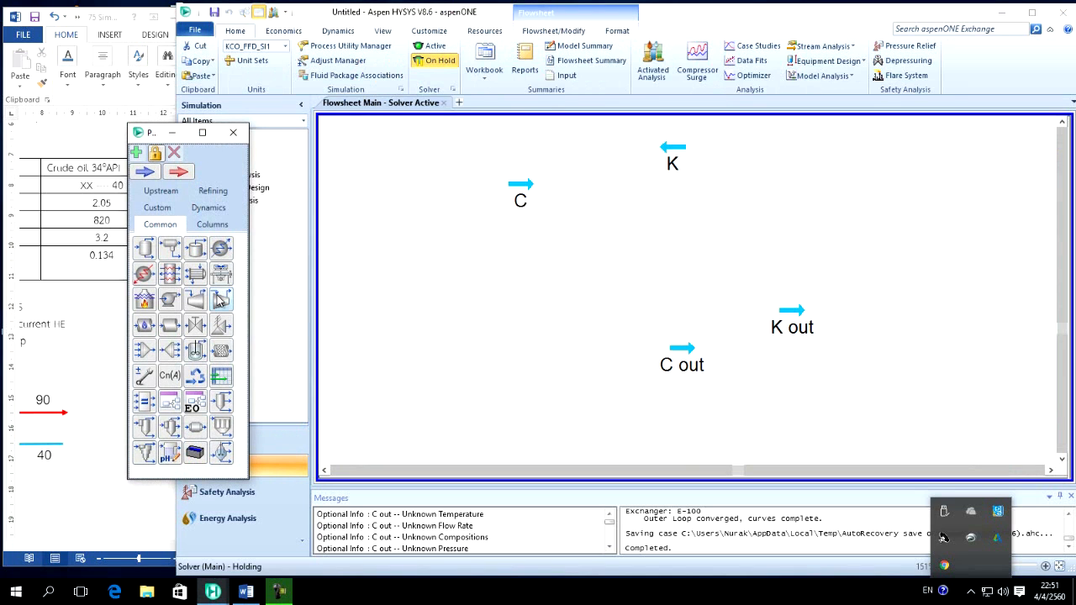
click(200, 275)
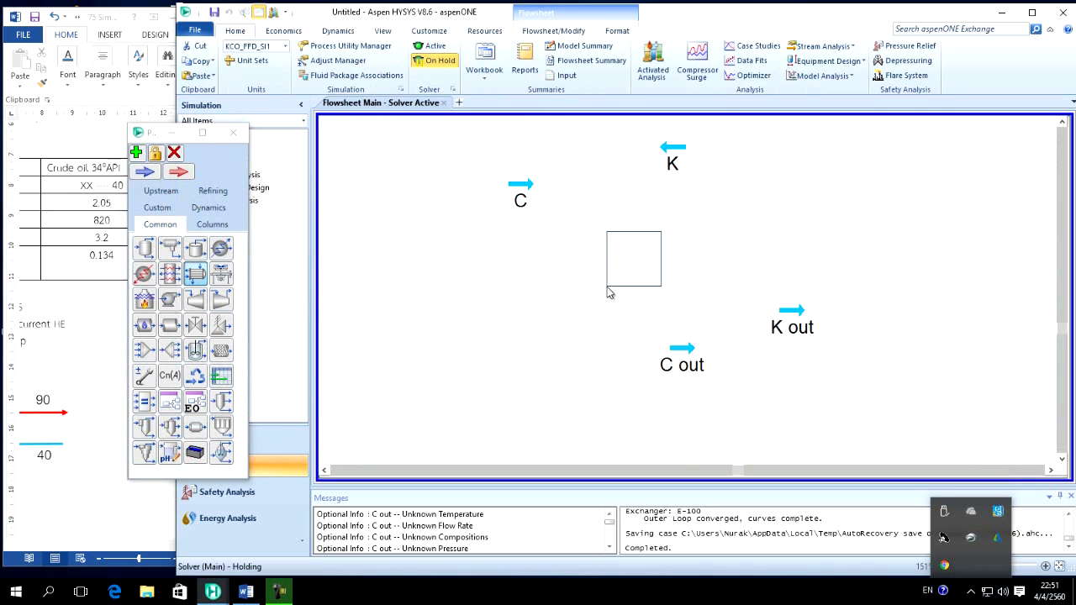
click(613, 287)
- Change the flowsheet icon of heat exchanger E-100 to the shell-and-tube drawing with nozzles, the second icon choice
right_click(626, 274)
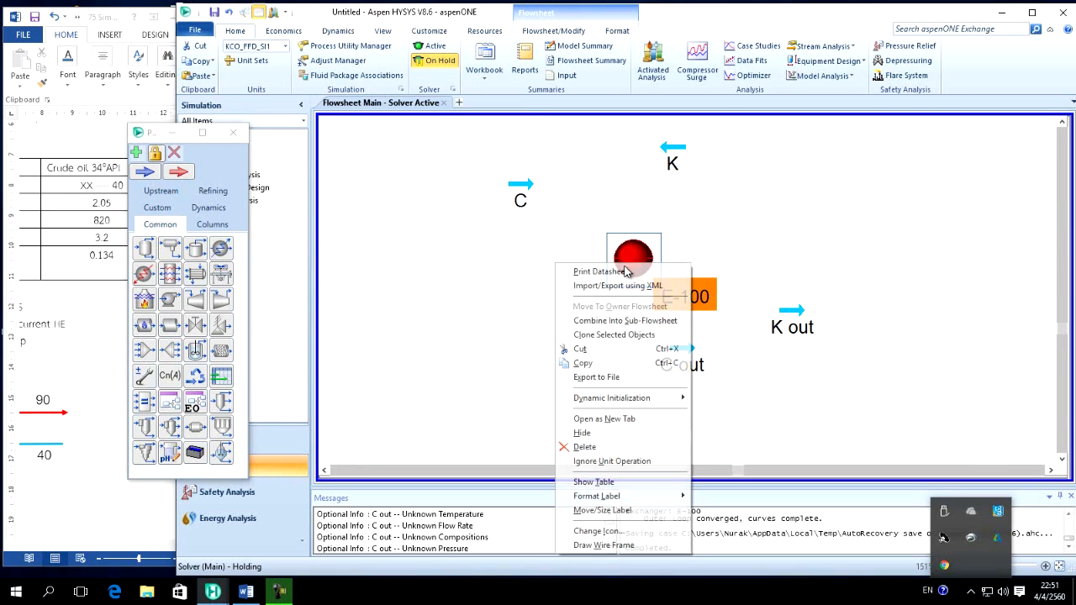
click(642, 531)
click(568, 290)
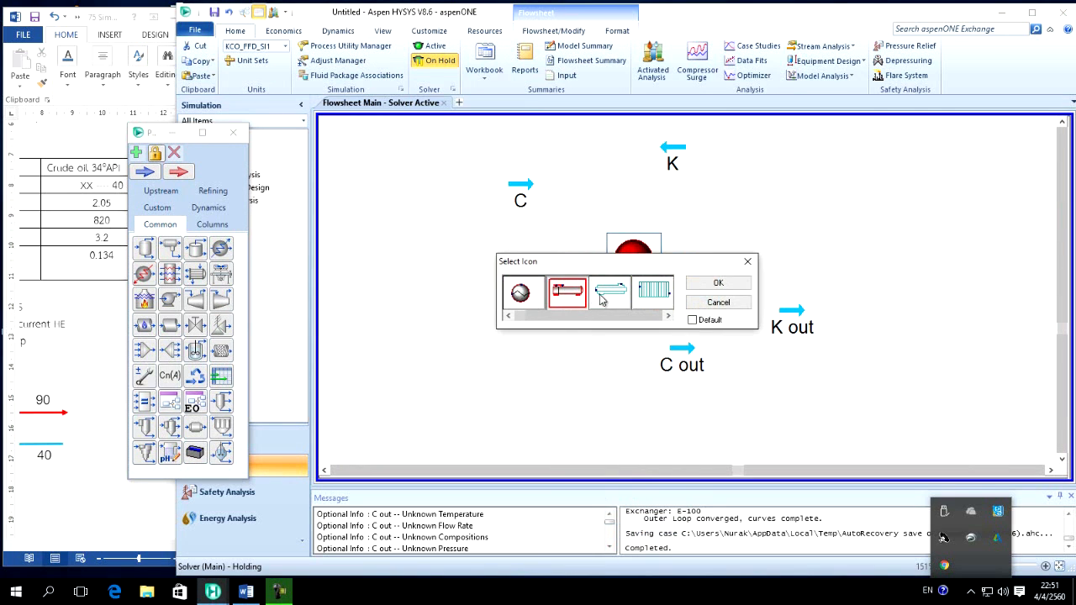
click(706, 286)
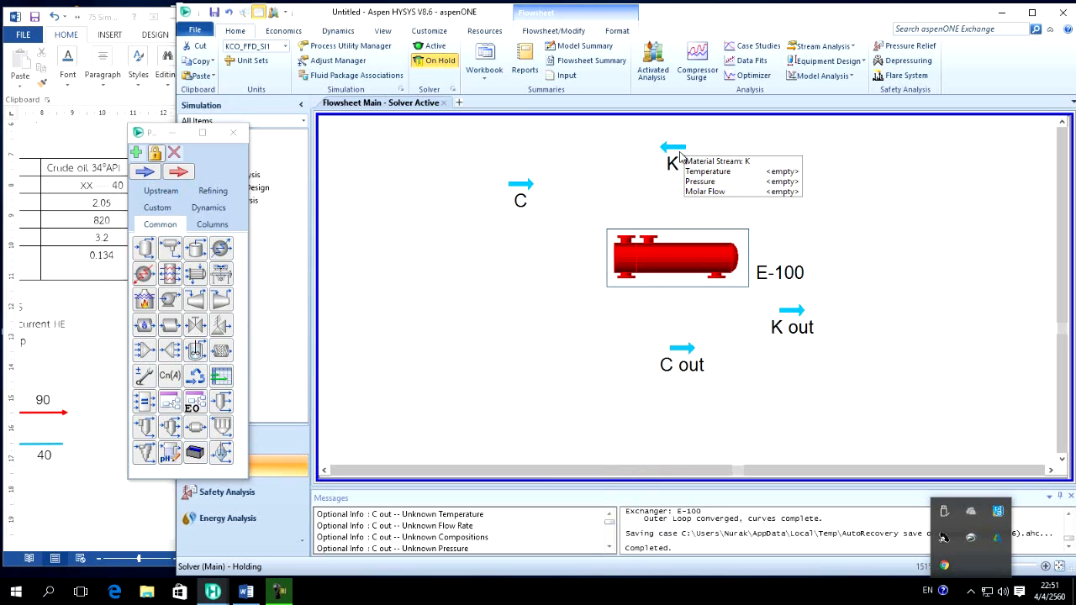
- Connect stream C as the tube side inlet and C out as the tube side outlet of heat exchanger E-100
double_click(638, 264)
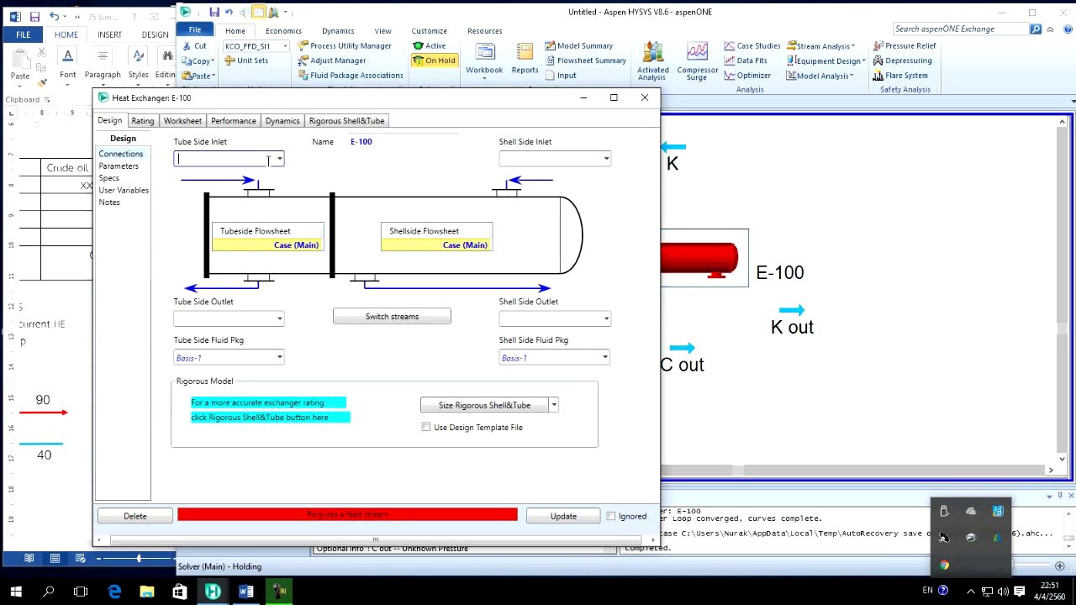
text(C)
click(232, 317)
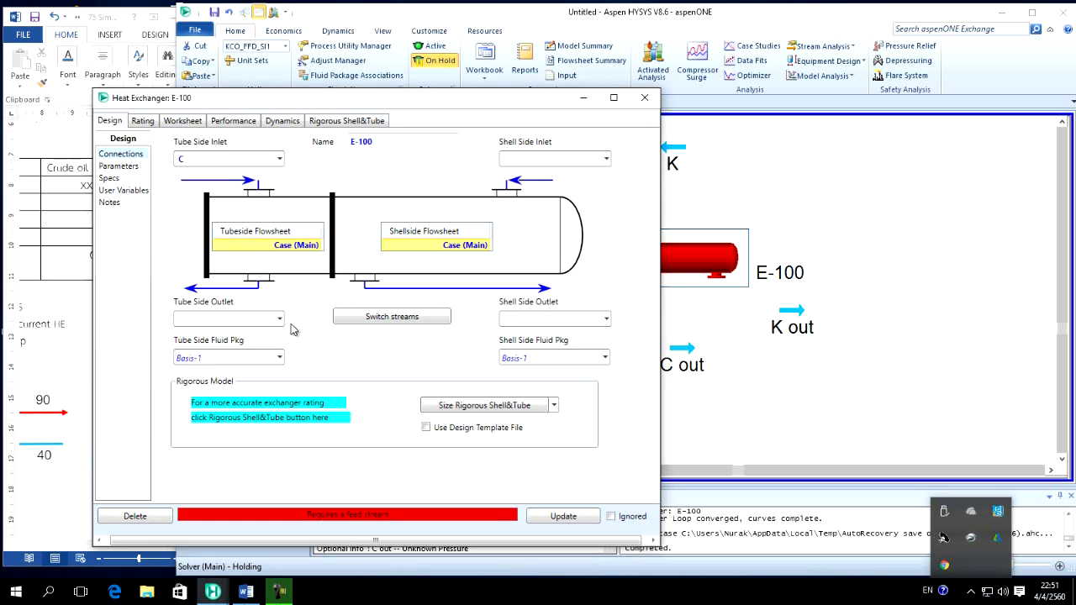
click(279, 319)
click(190, 352)
- Connect stream K as the shell side inlet and K out as the shell side outlet, and close the exchanger's window
click(607, 159)
click(585, 174)
click(607, 319)
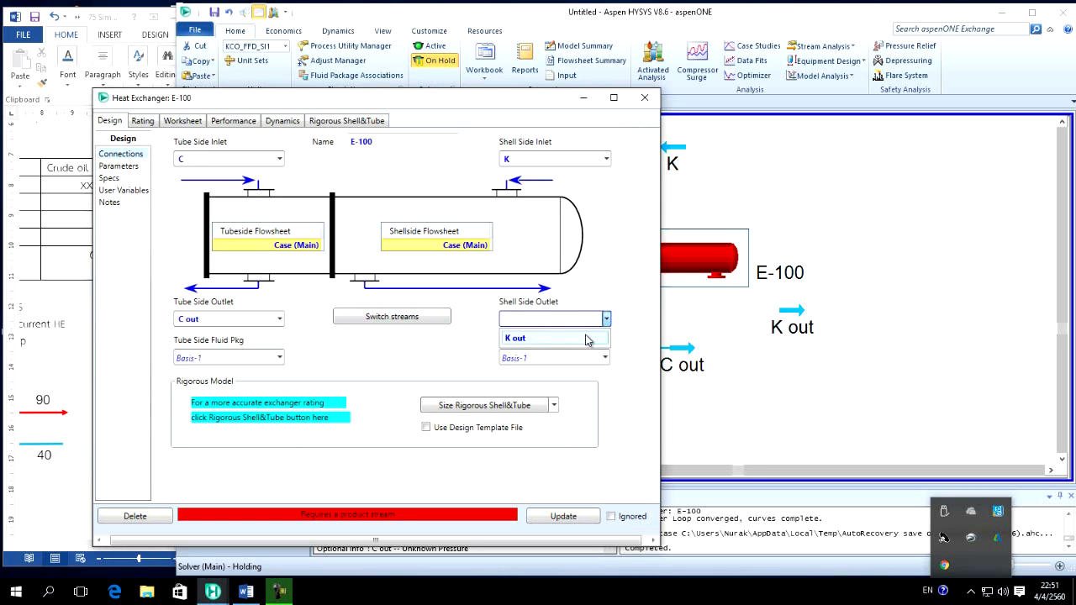
click(518, 336)
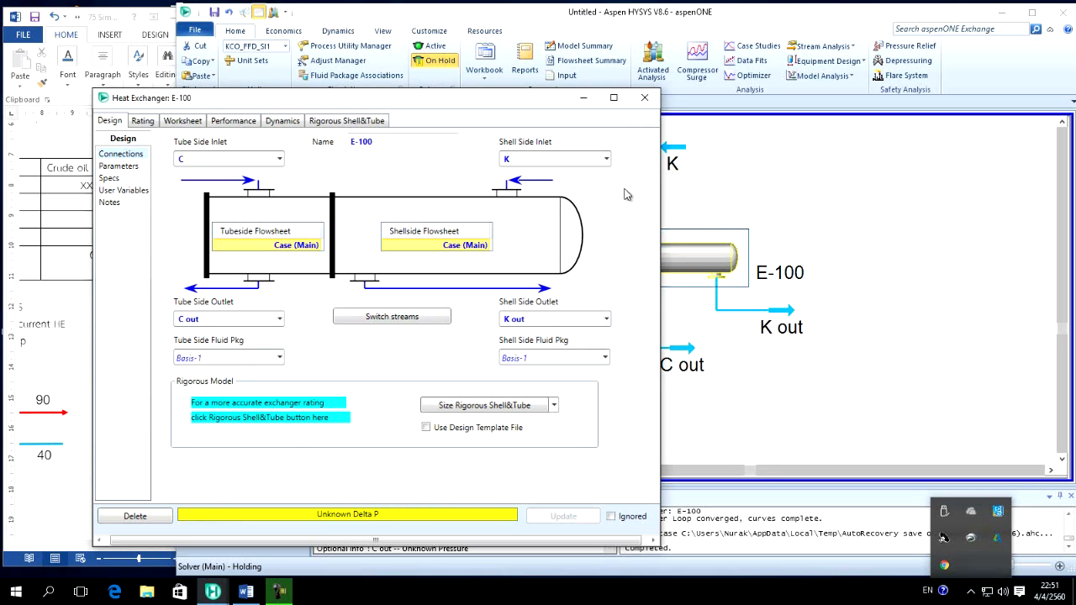
click(644, 97)
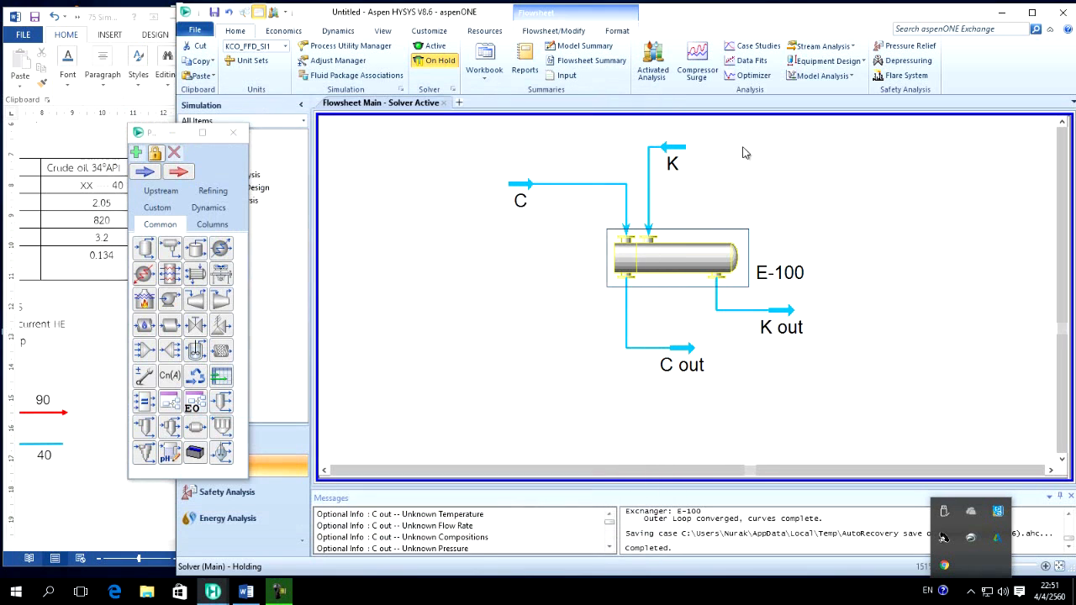
- Set the temperature of stream C to 40 C and its pressure to 6.5 bar
double_click(523, 186)
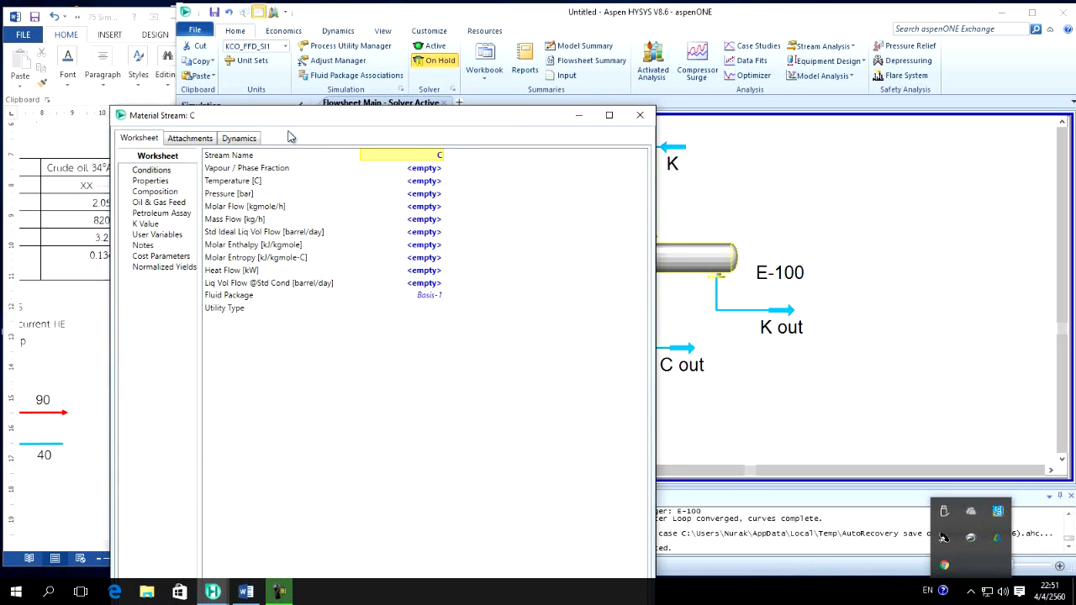
drag(292, 119, 491, 88)
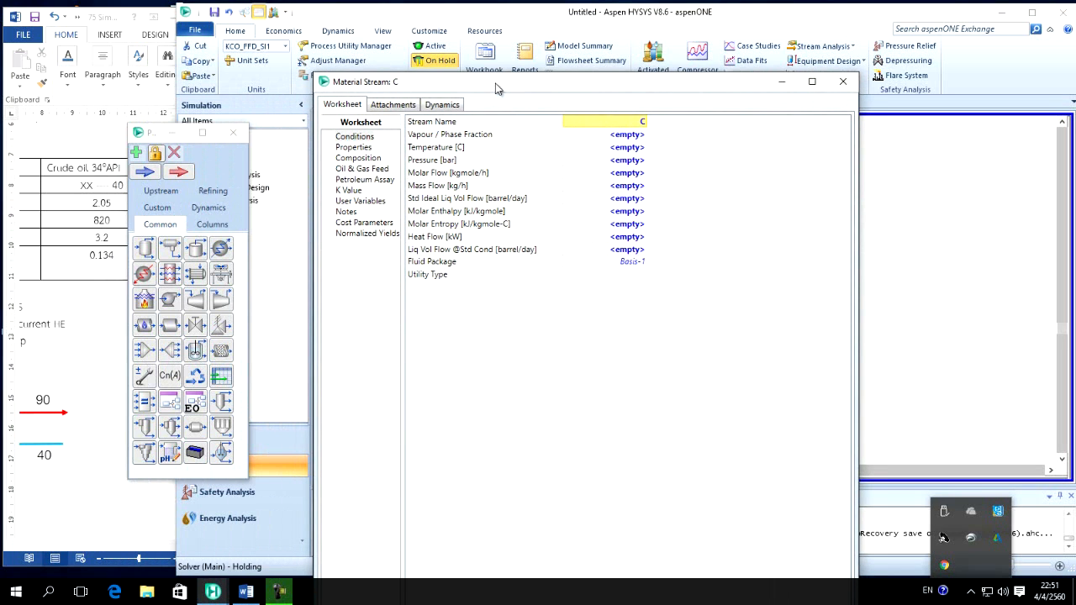
click(635, 149)
text(40)
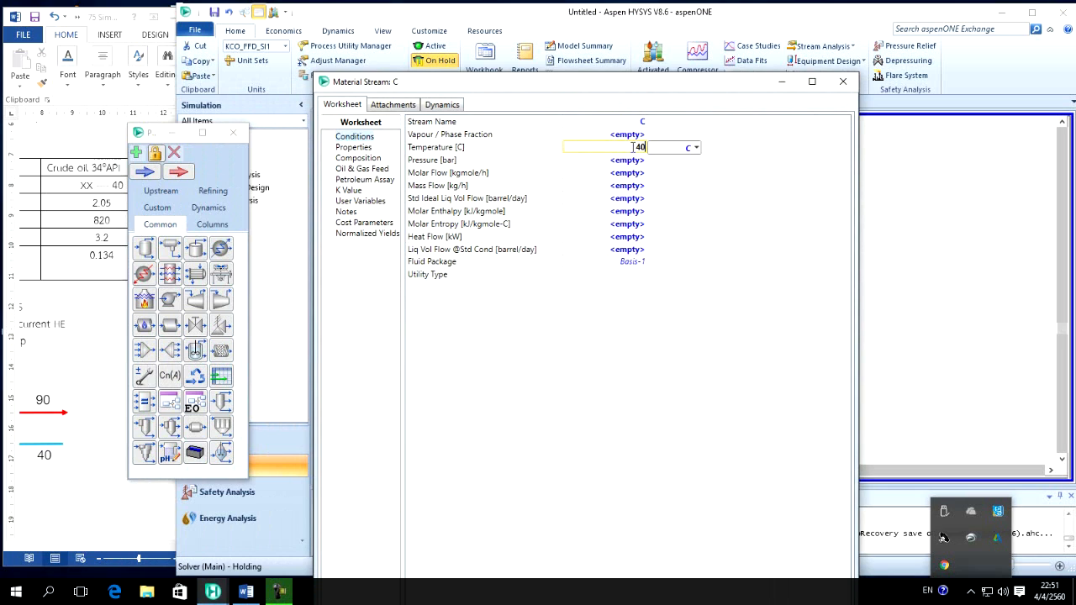
click(623, 161)
text(6)
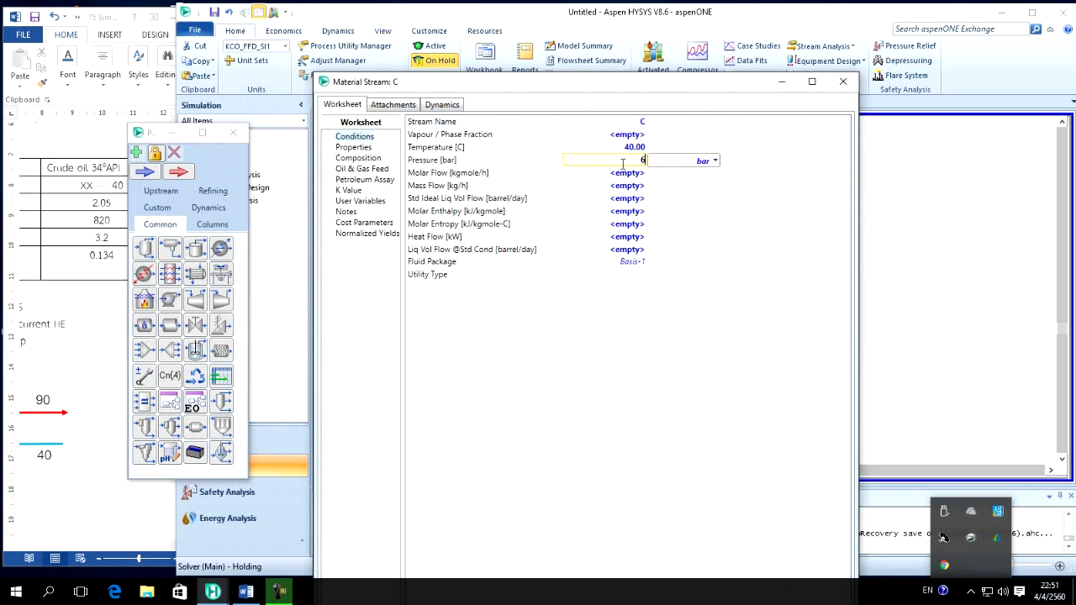
text(.5)
- Look up the crude oil flow rate in the Word problem statement and set stream C's mass flow to 70000 kg/h in HYSYS
click(622, 186)
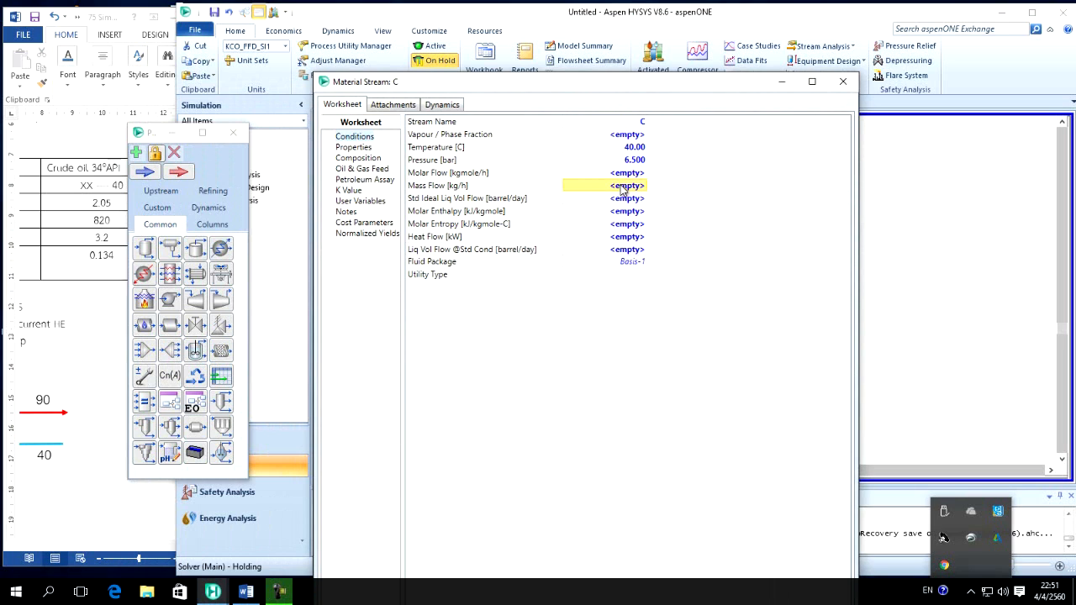
click(60, 145)
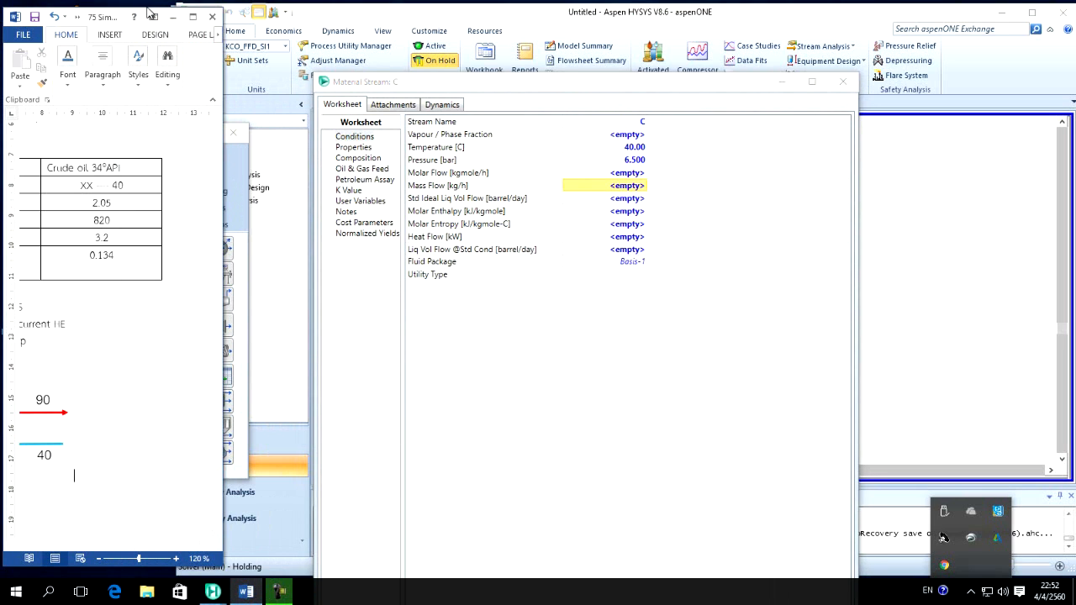
drag(148, 12, 271, 15)
scroll(264, 370, up, 5)
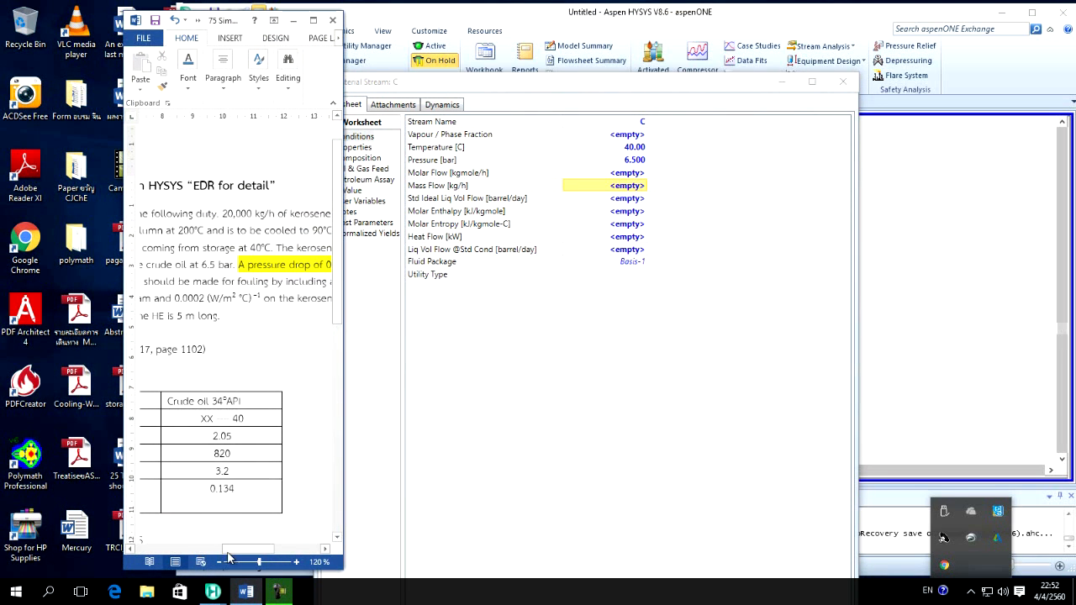
drag(239, 548, 175, 553)
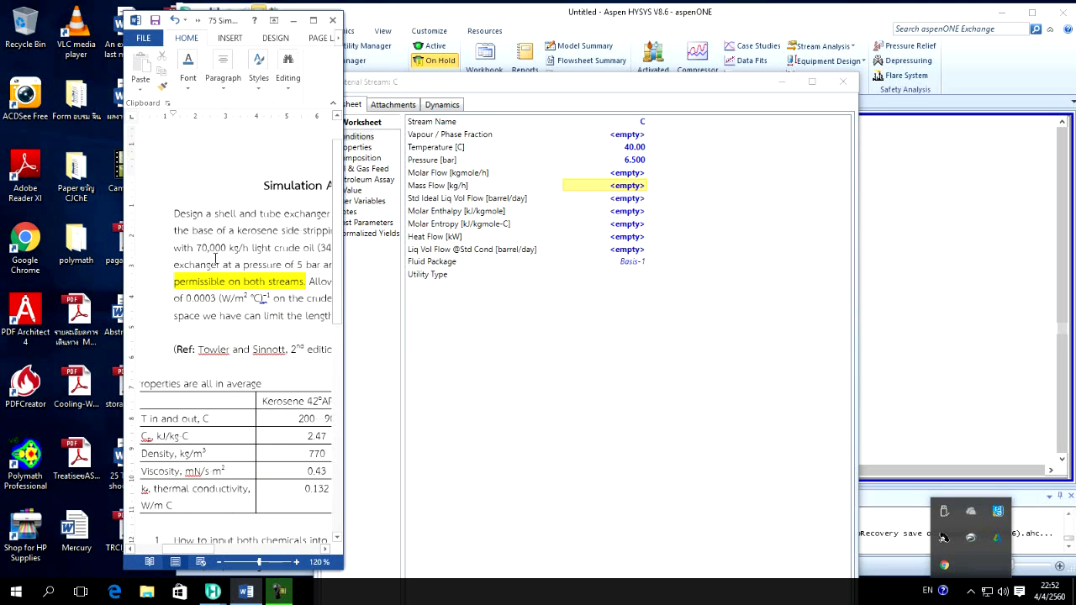
click(543, 340)
click(641, 186)
text(70000)
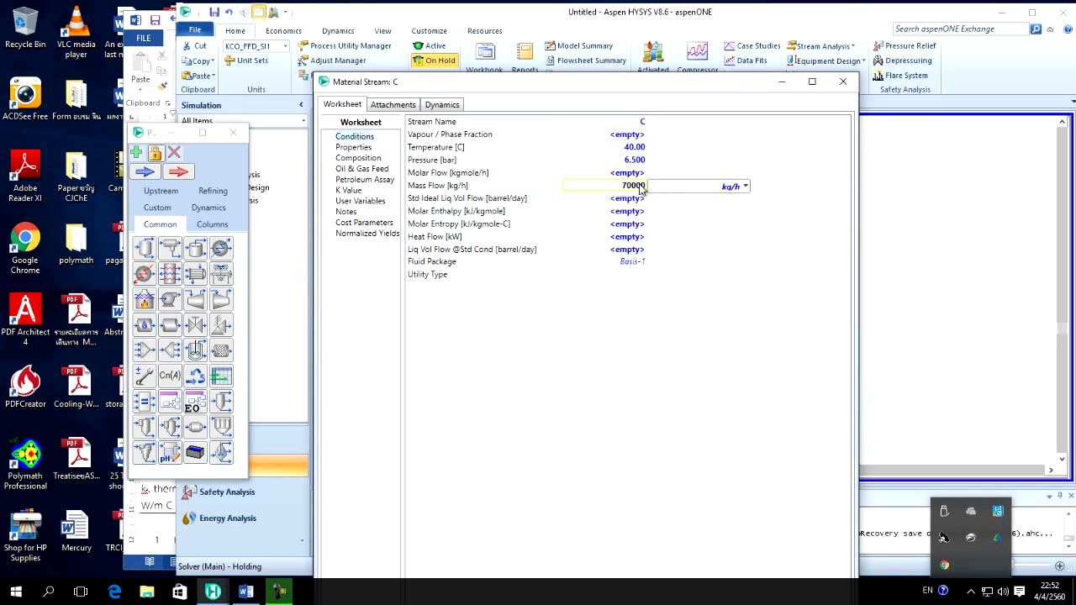
key(Return)
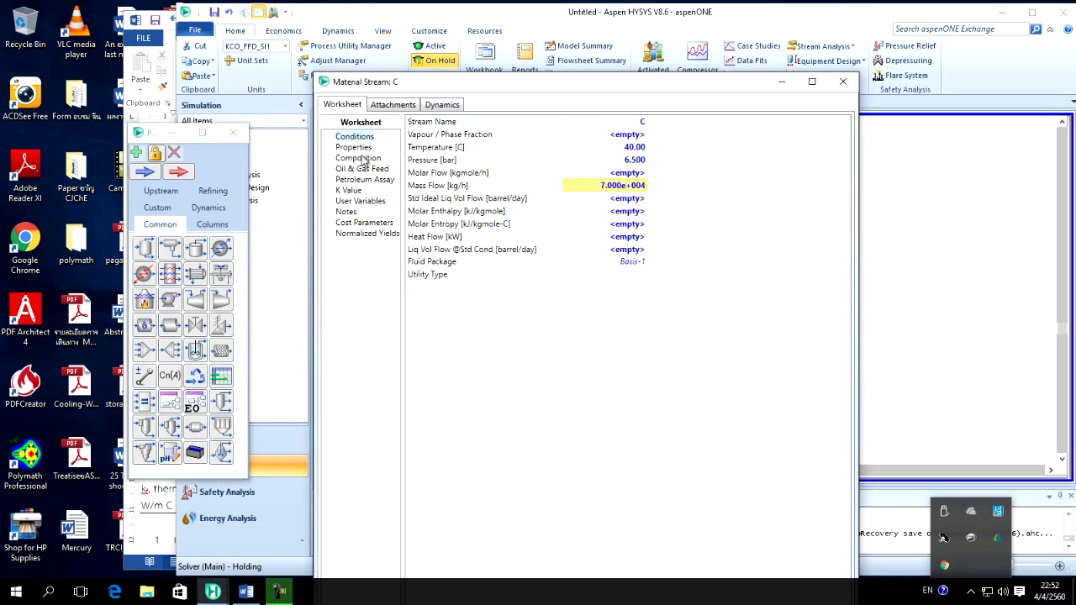
- Set stream C's mole fractions to 0.5 for NBP[1]250* and 0.5 for NBP[0]240*, and close the stream window
click(360, 158)
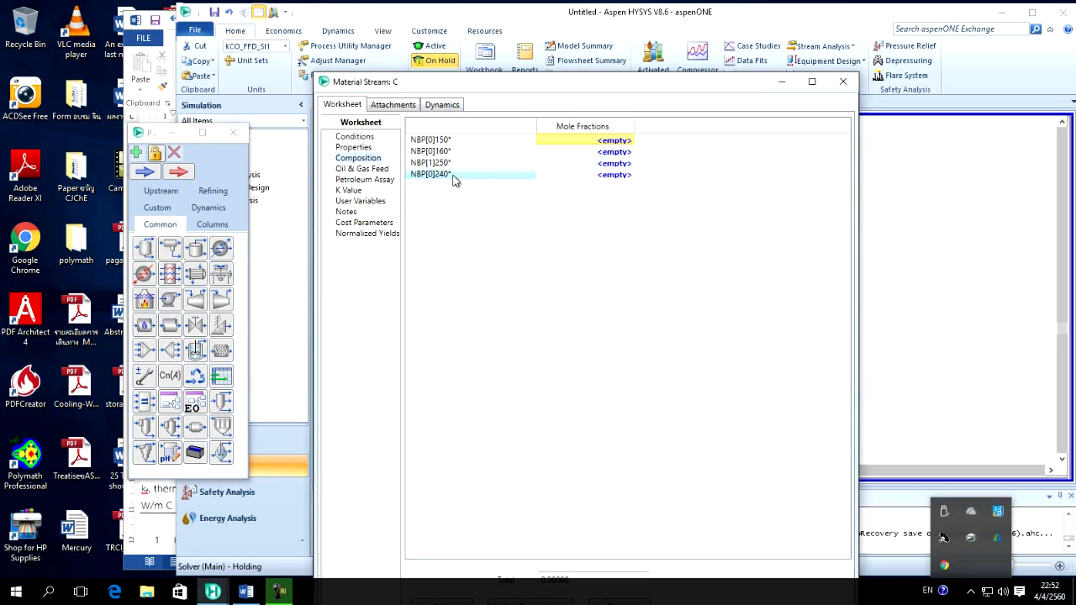
click(608, 164)
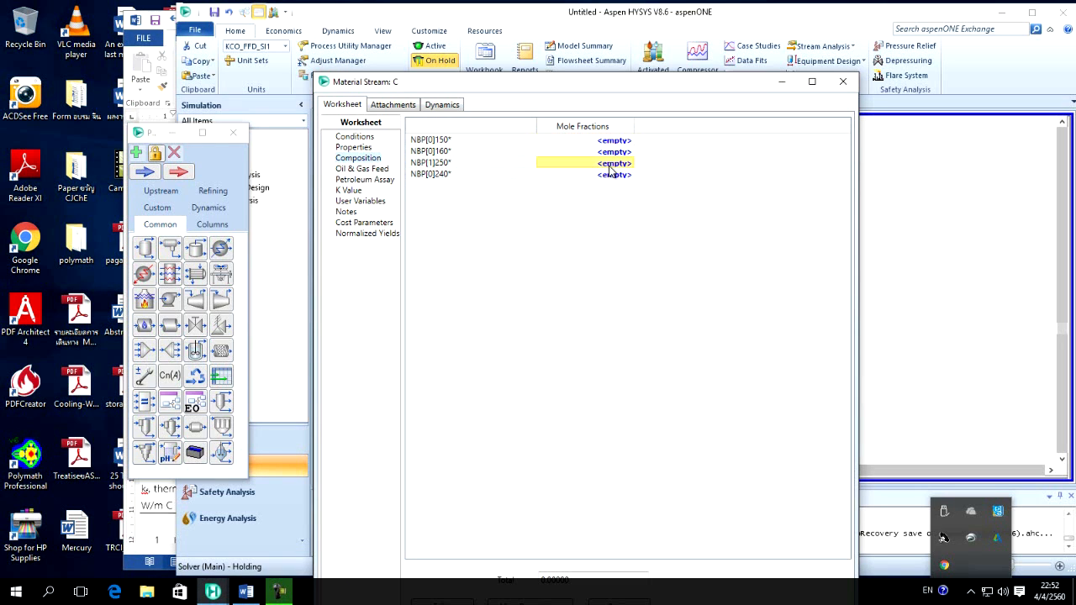
text(0.5)
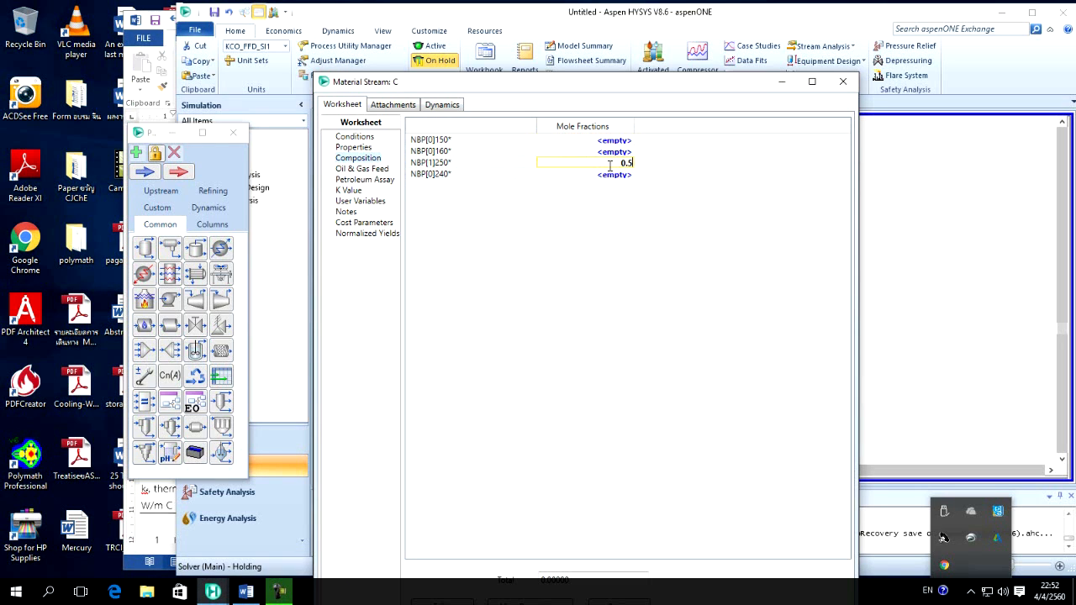
key(Return)
text(0.5)
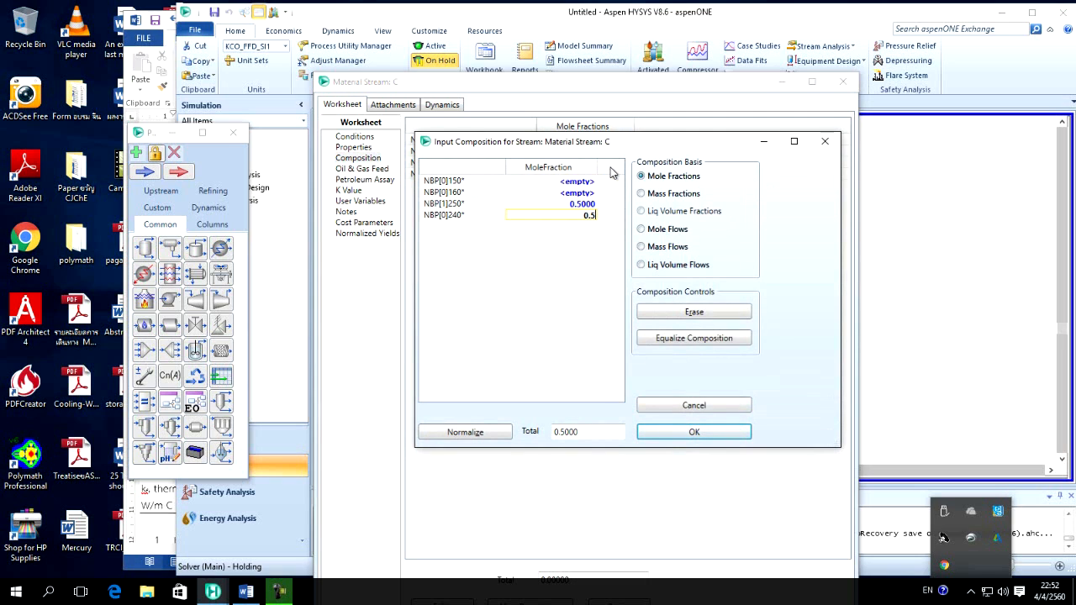
key(Return)
click(700, 434)
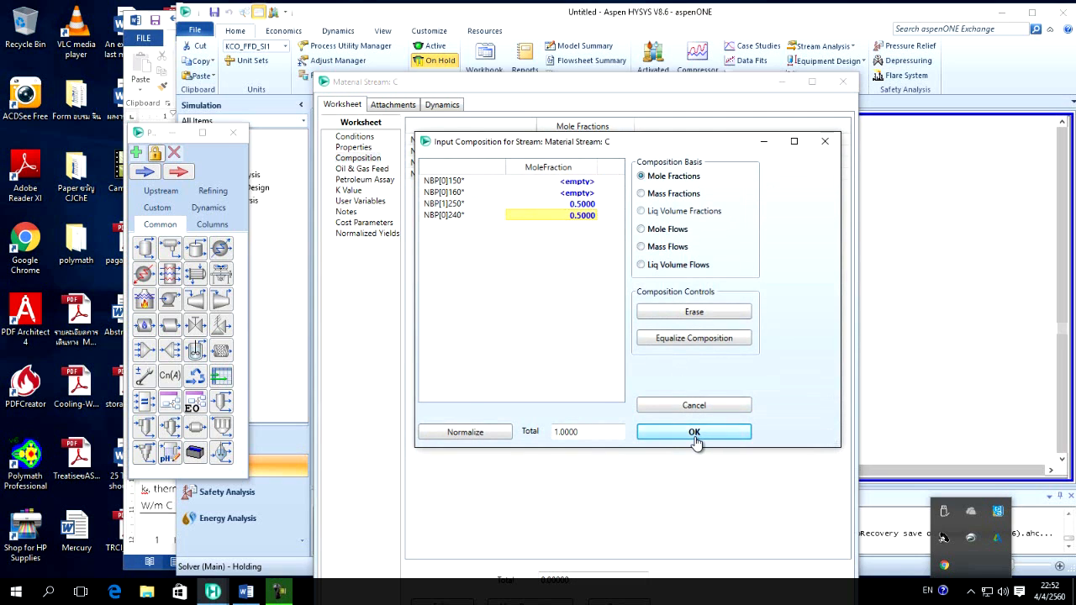
click(842, 81)
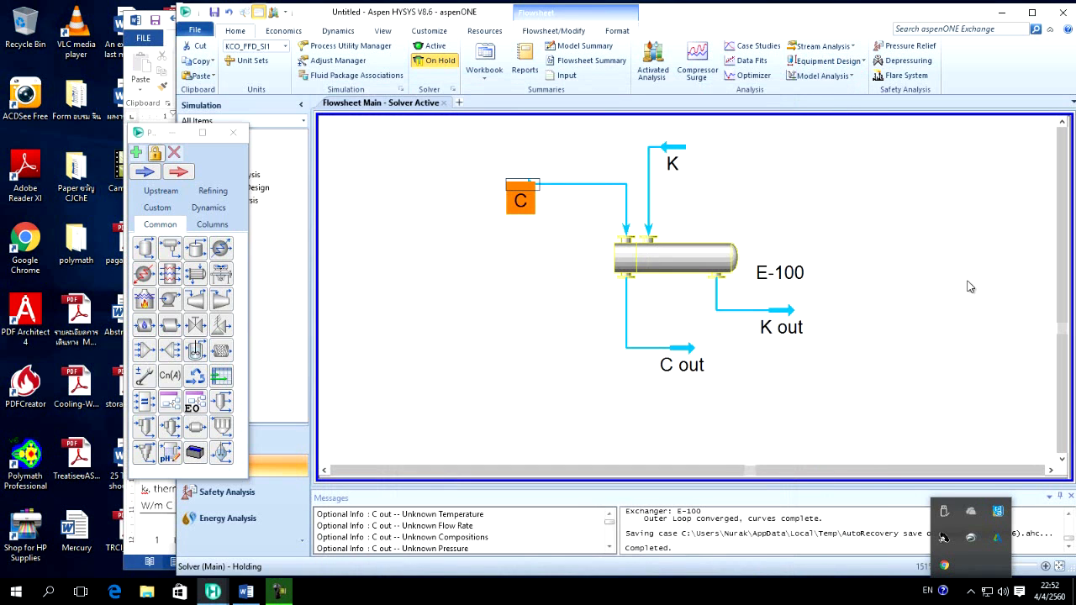
- Recheck the conditions and composition of stream C and switch the solver from on hold to active
double_click(522, 198)
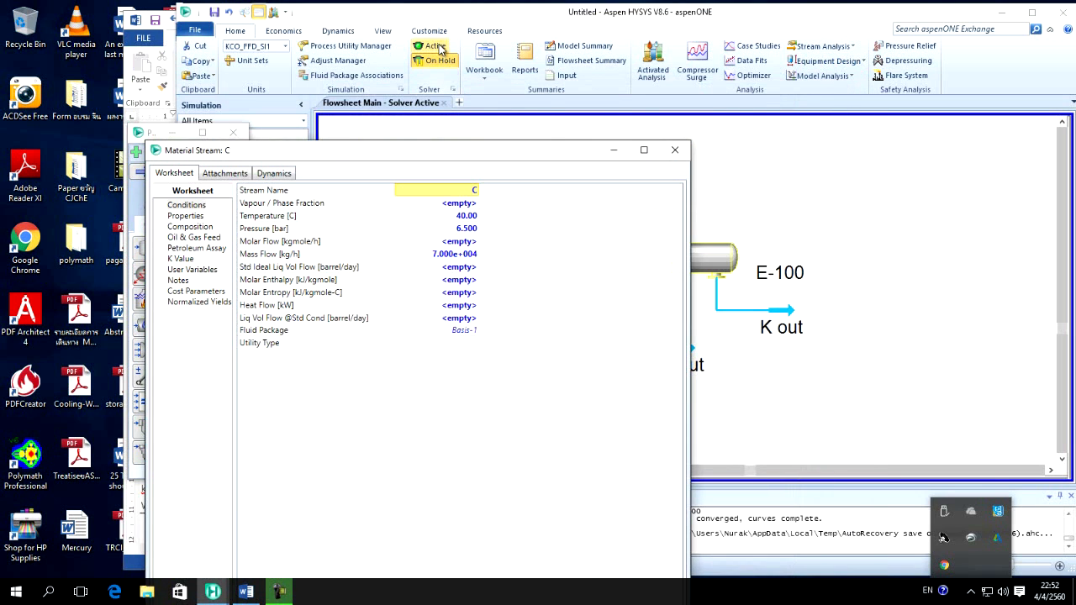
click(205, 229)
click(674, 149)
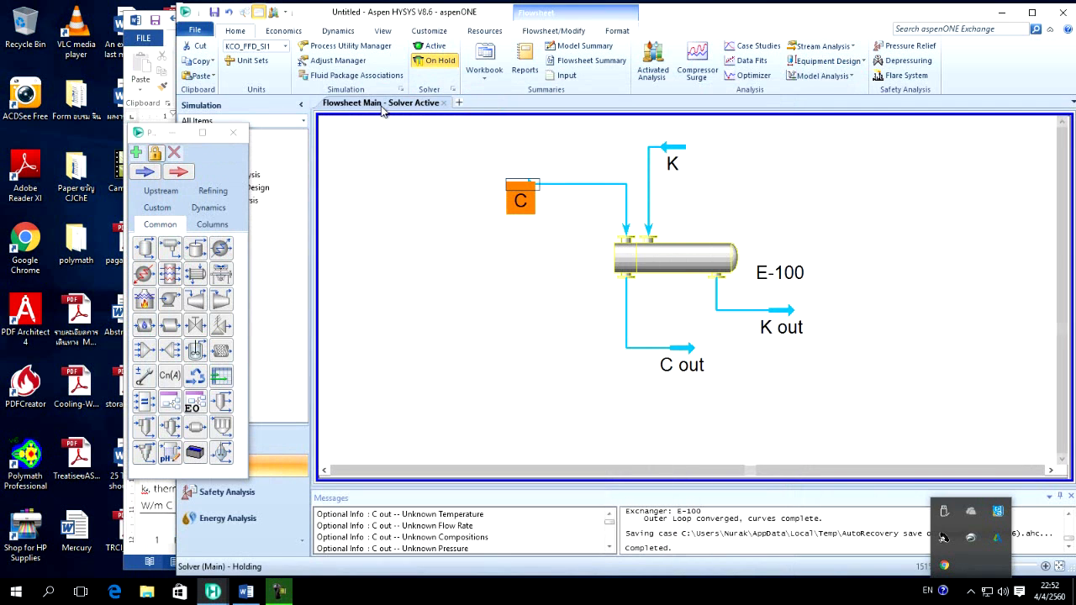
click(433, 46)
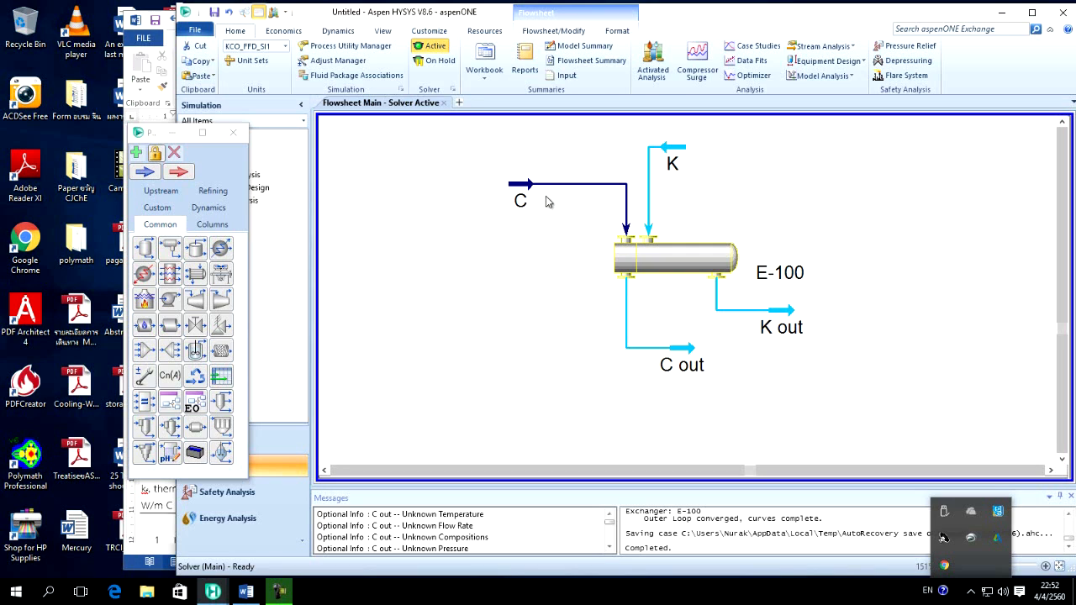
mouse_move(525, 190)
- Set stream K's mole fractions to 0.5 for NBP[0]150* and 0.5 for NBP[0]160*, and return to its conditions
double_click(679, 155)
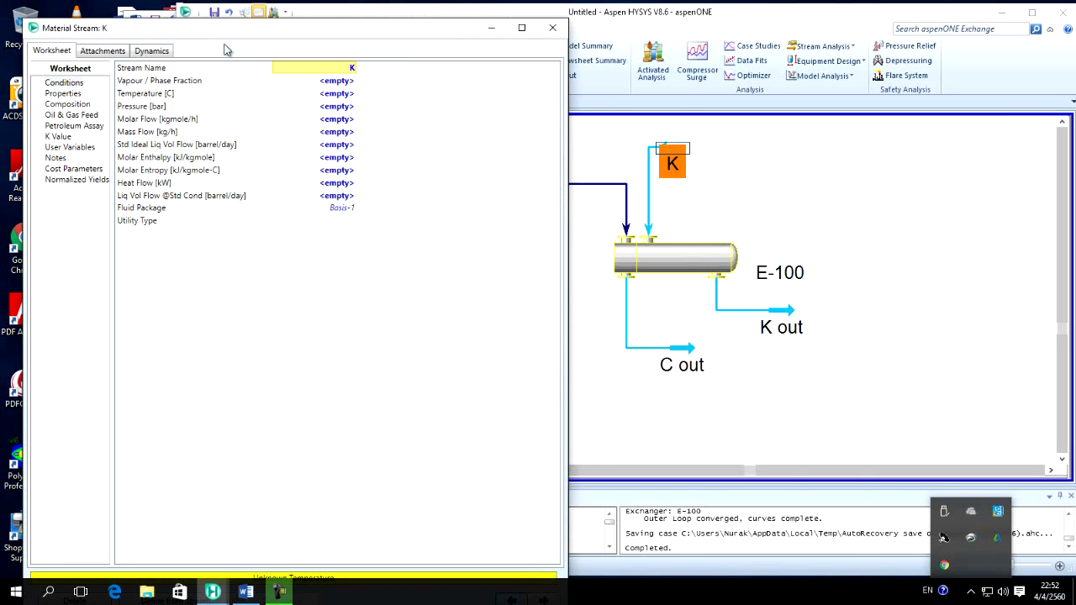
drag(227, 32, 549, 31)
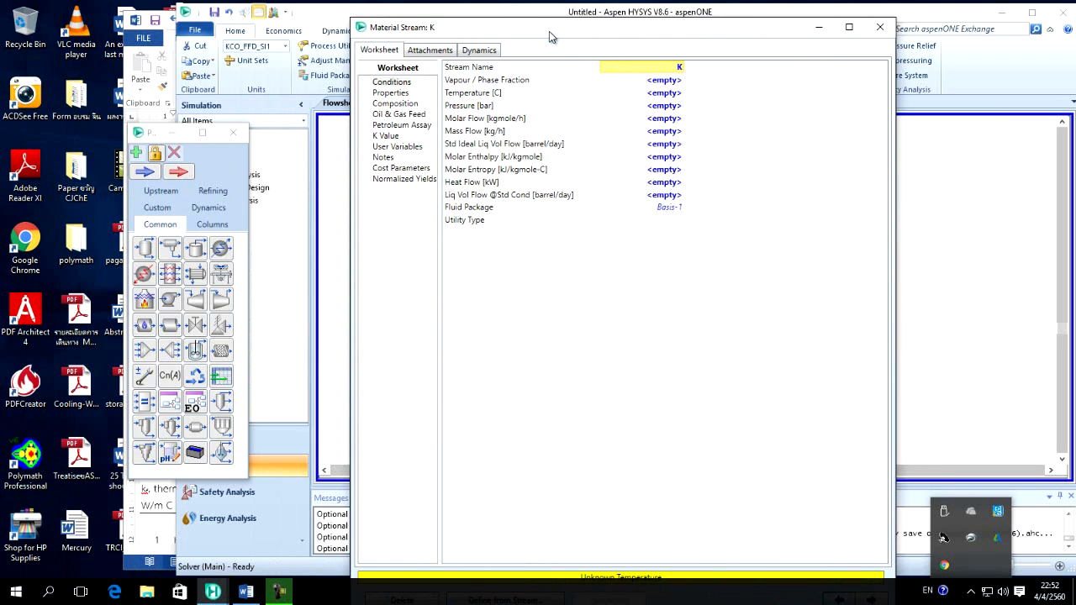
click(407, 105)
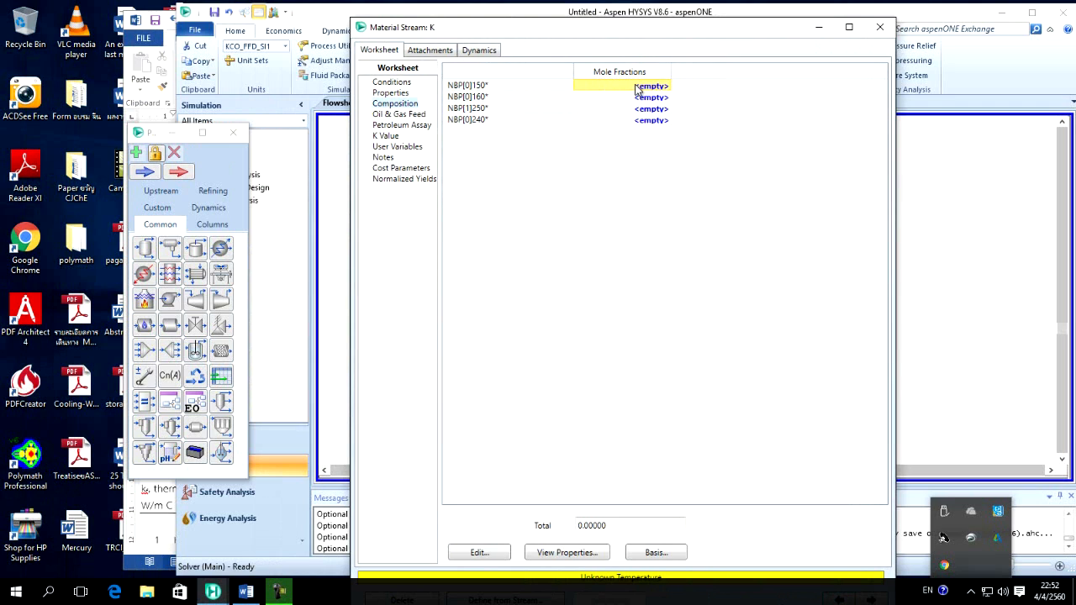
text(5)
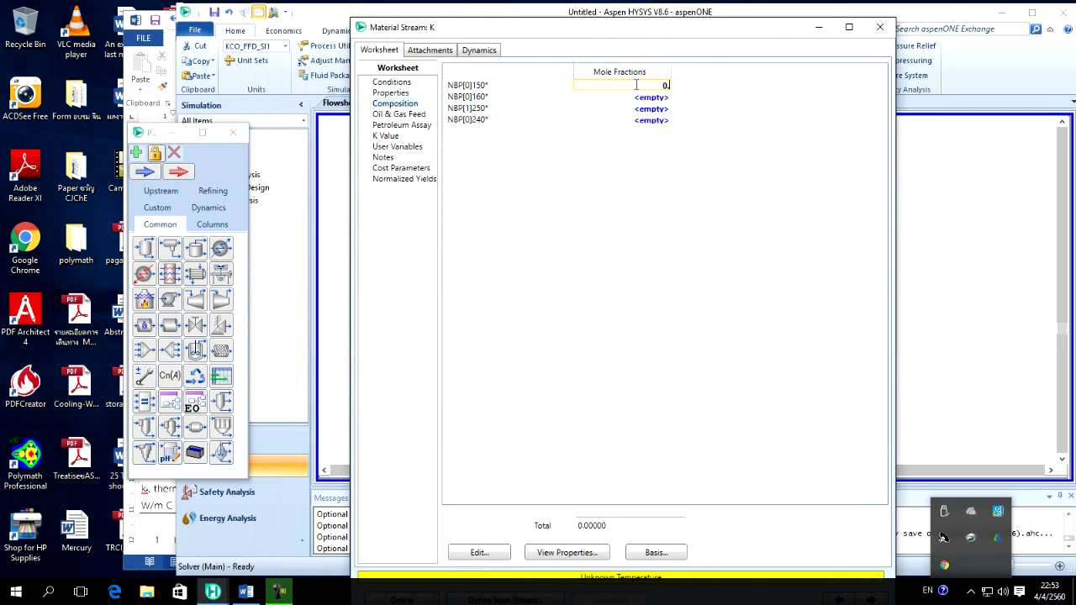
key(Return)
text(0)
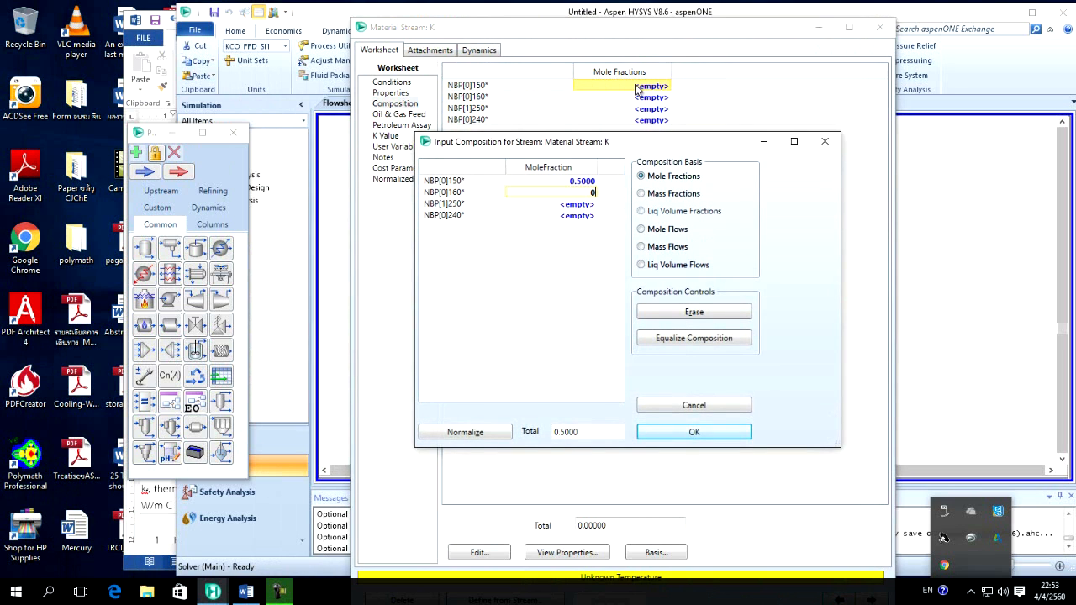
text(.5)
key(Return)
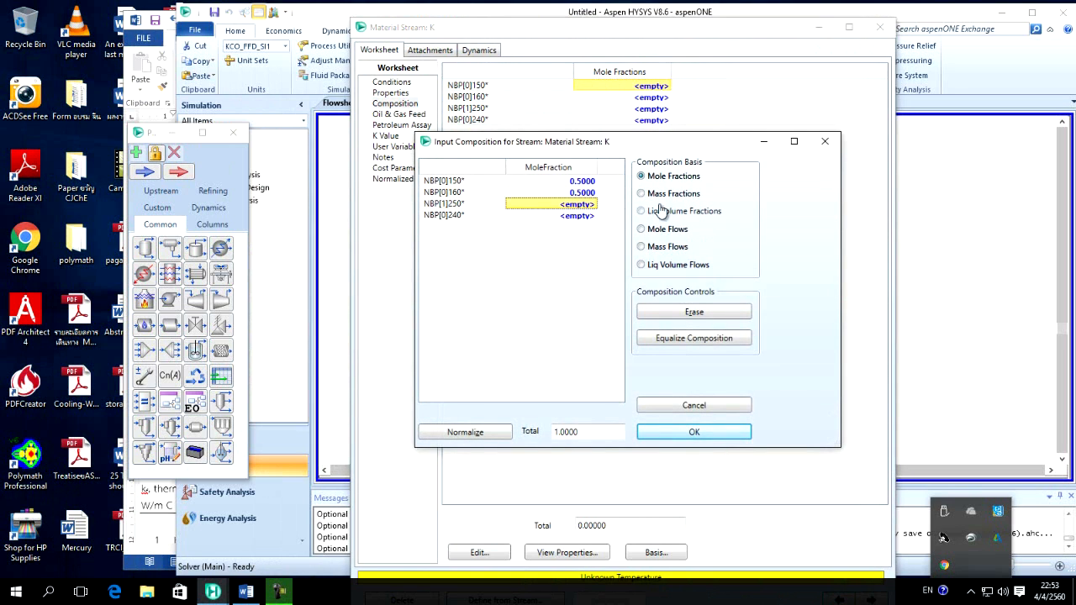
click(698, 432)
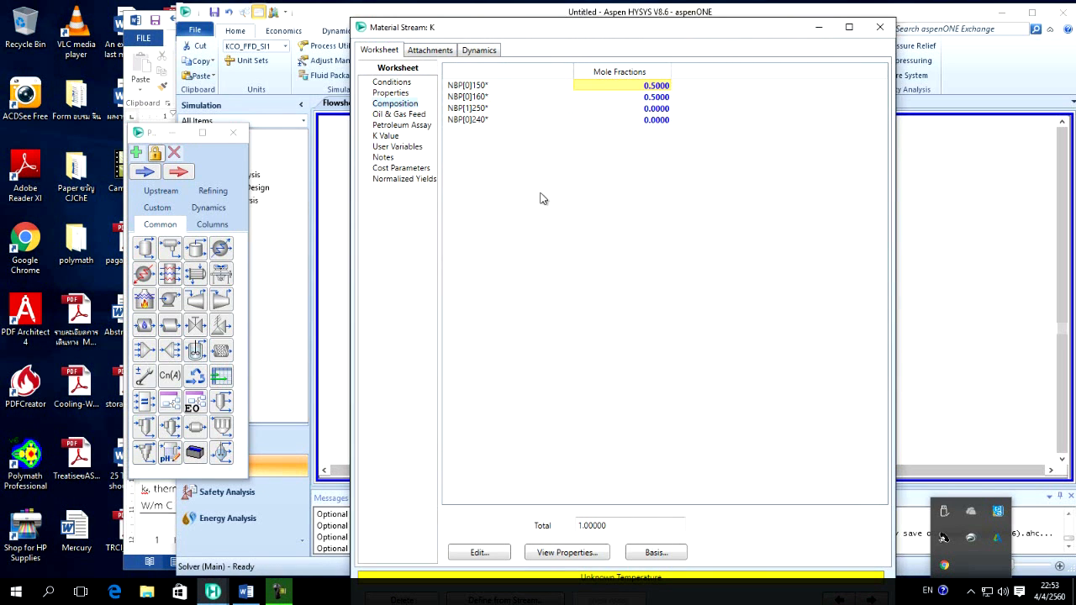
click(389, 84)
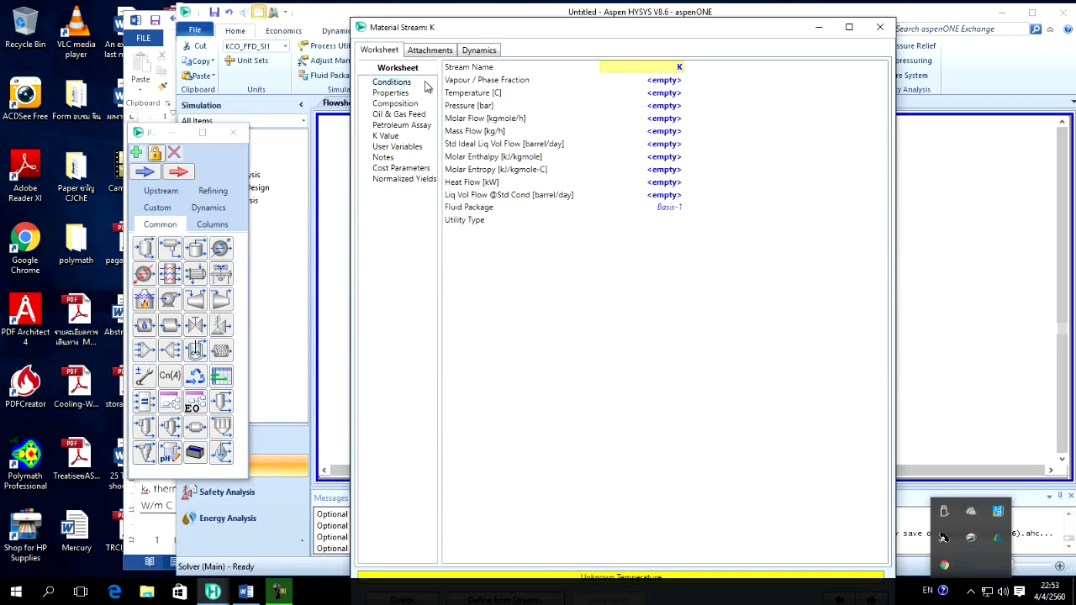
- Set stream K's temperature to 200 °C, pressure to 5 bar and mass flow to 20000 kg/h, and close the stream window
click(655, 94)
text(200)
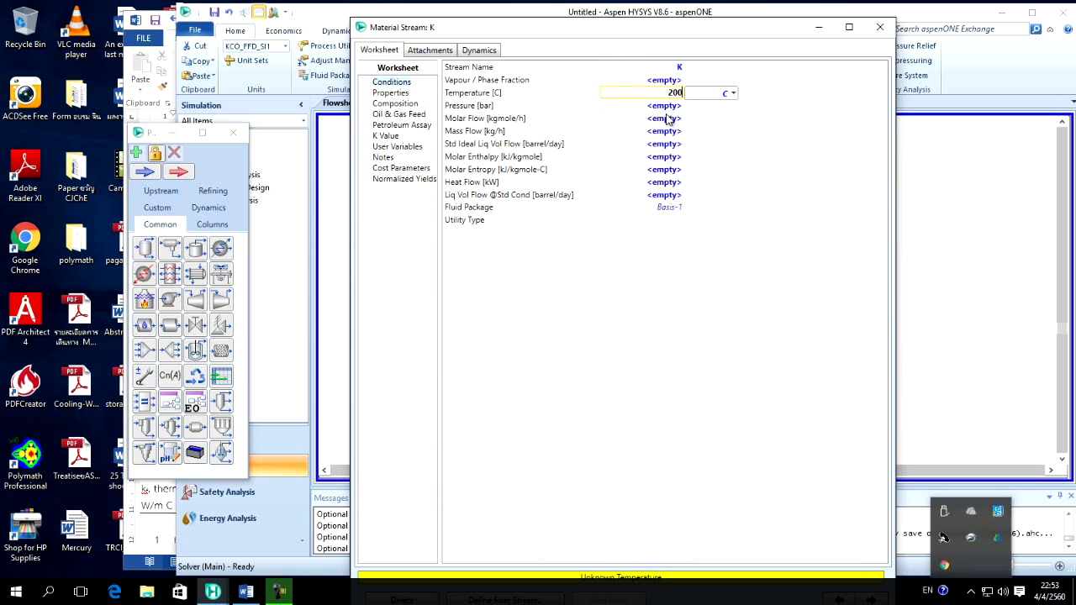
click(666, 105)
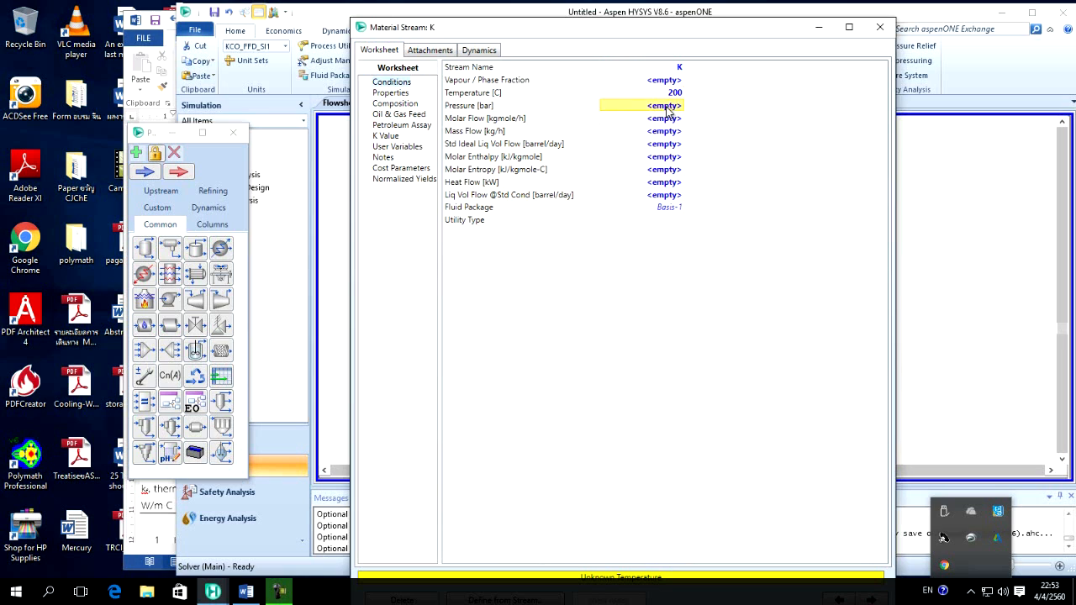
text(5)
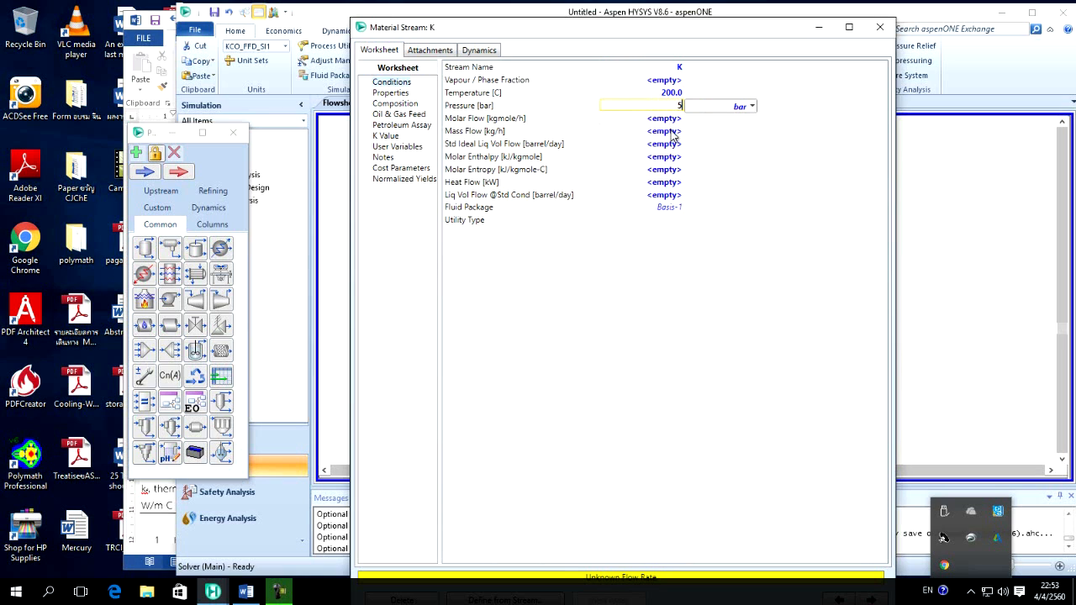
click(670, 131)
text(20000)
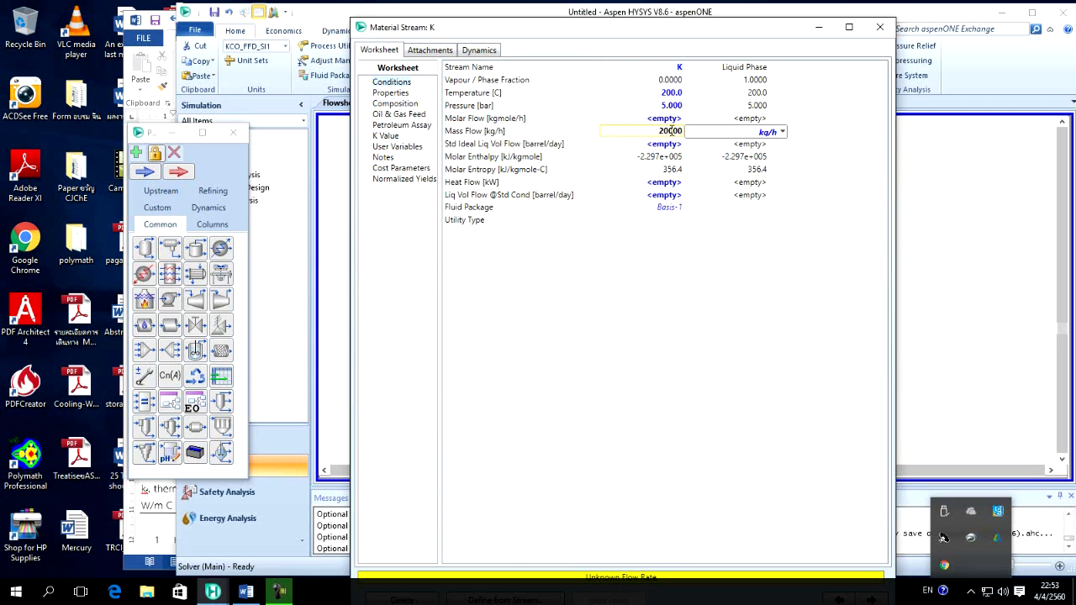
key(Return)
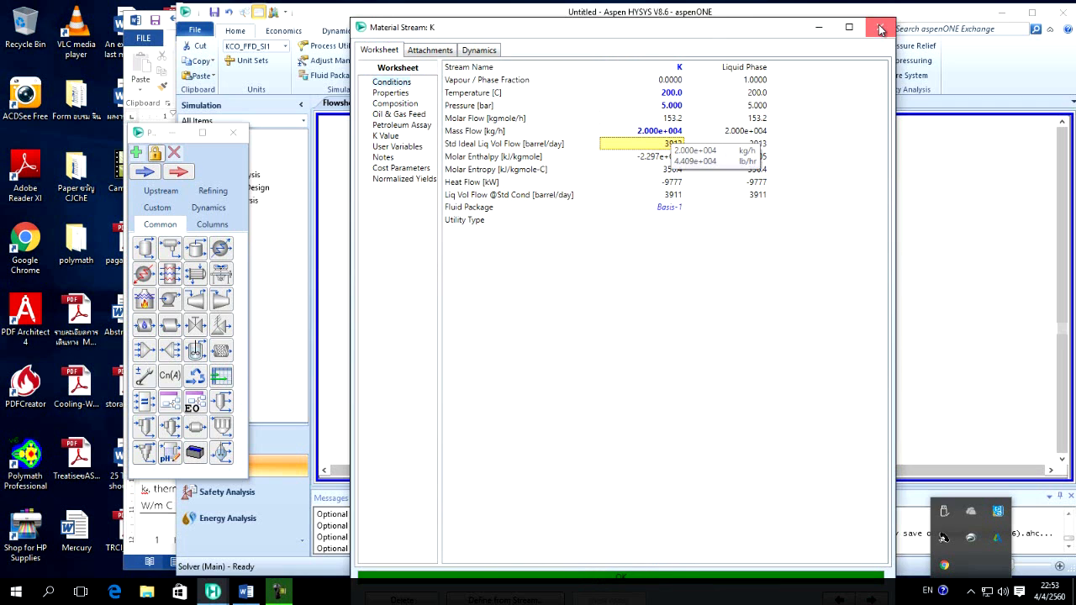
click(879, 29)
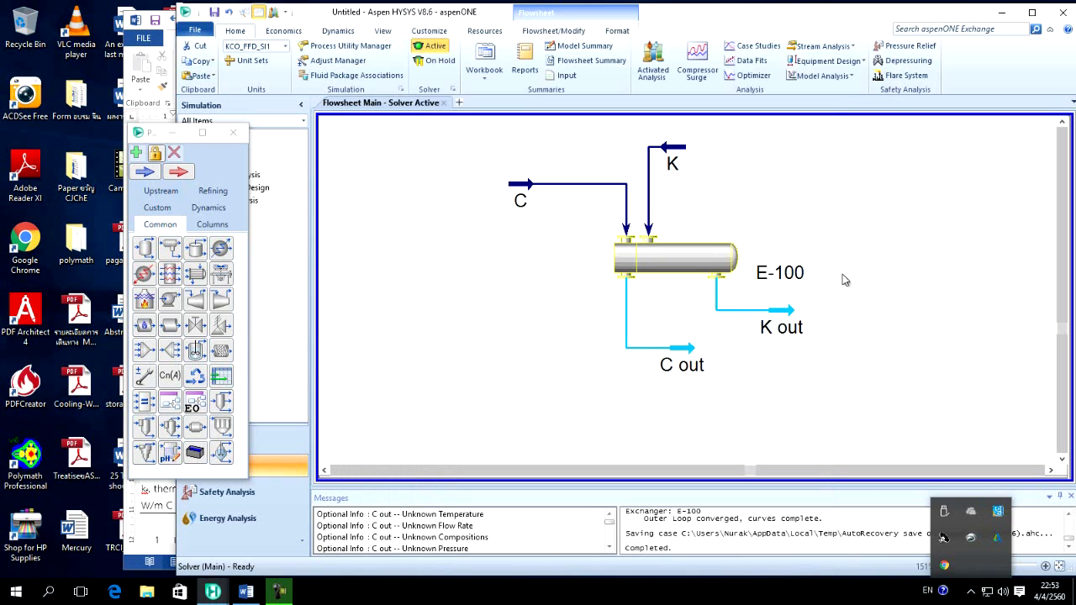
- Look up the permissible pressure drop in the Word problem statement and set E-100's shell-side and tube-side pressure drops to 0.8 bar in HYSYS
click(245, 591)
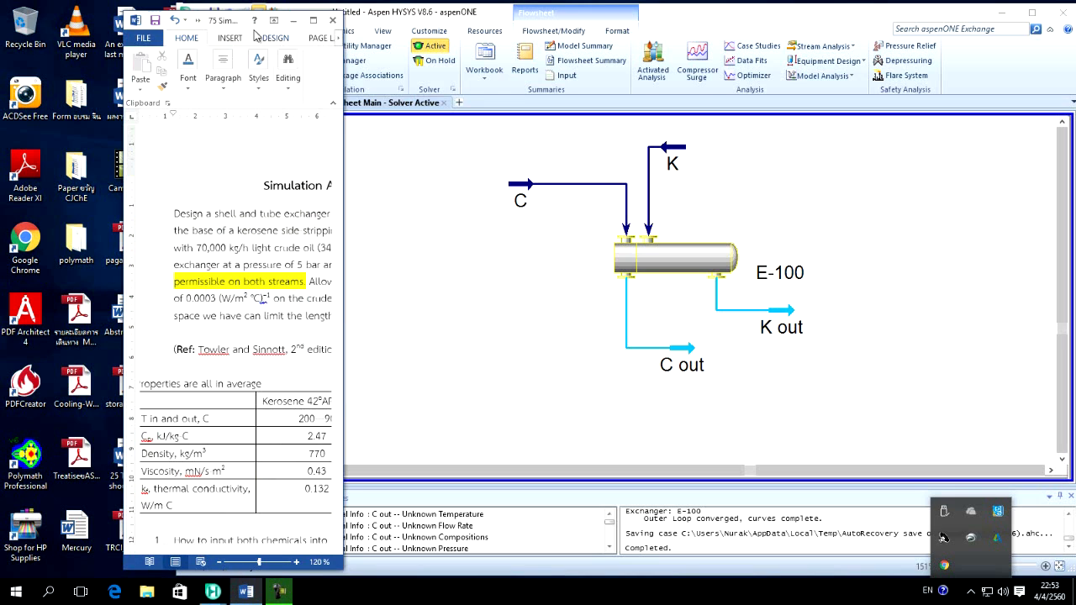
click(255, 33)
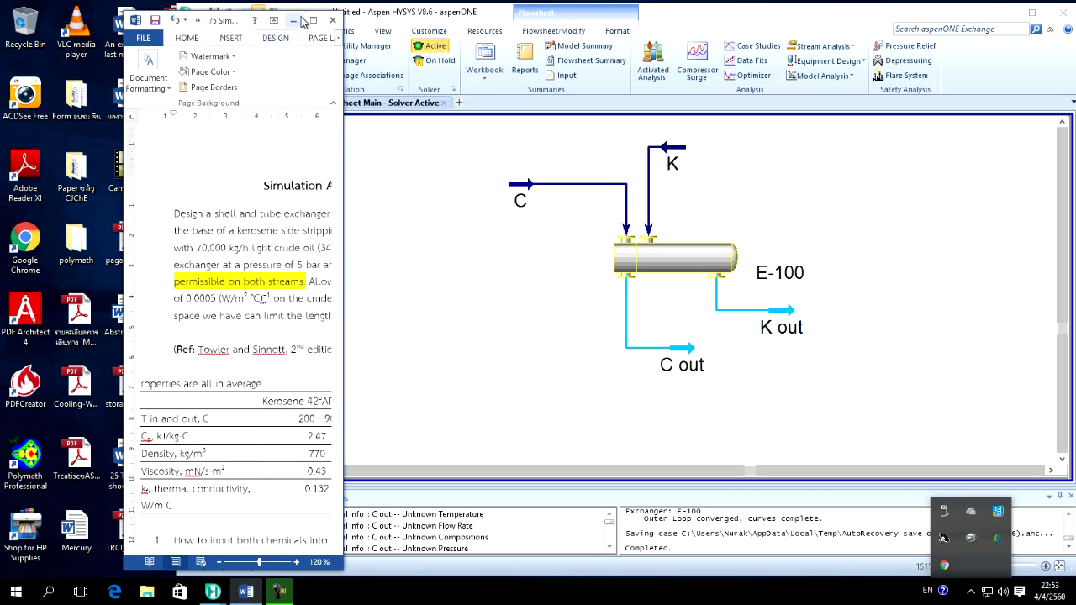
drag(343, 83, 510, 83)
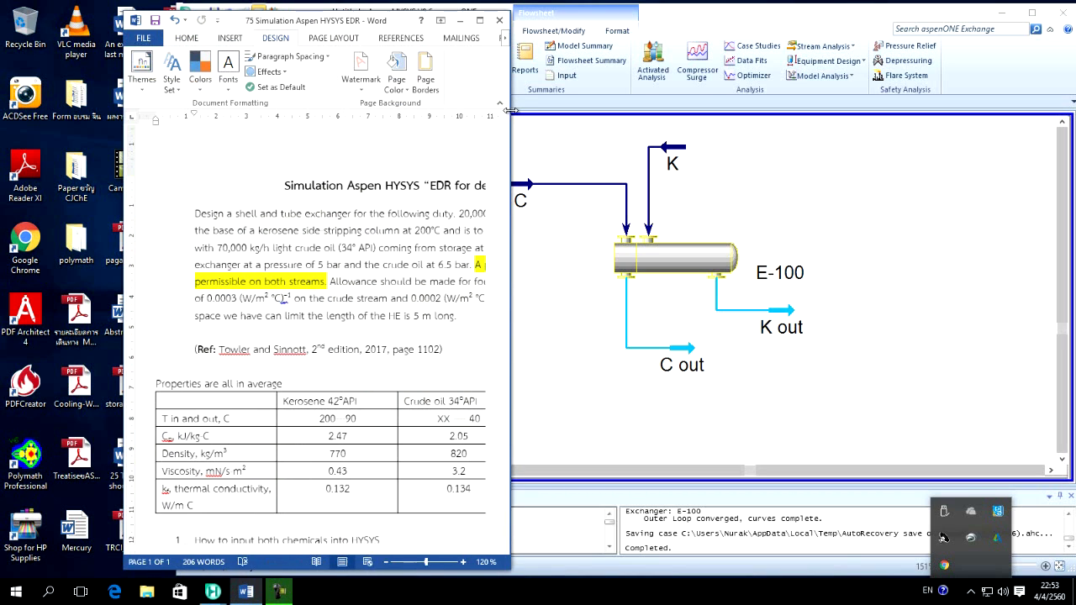
drag(405, 29, 284, 25)
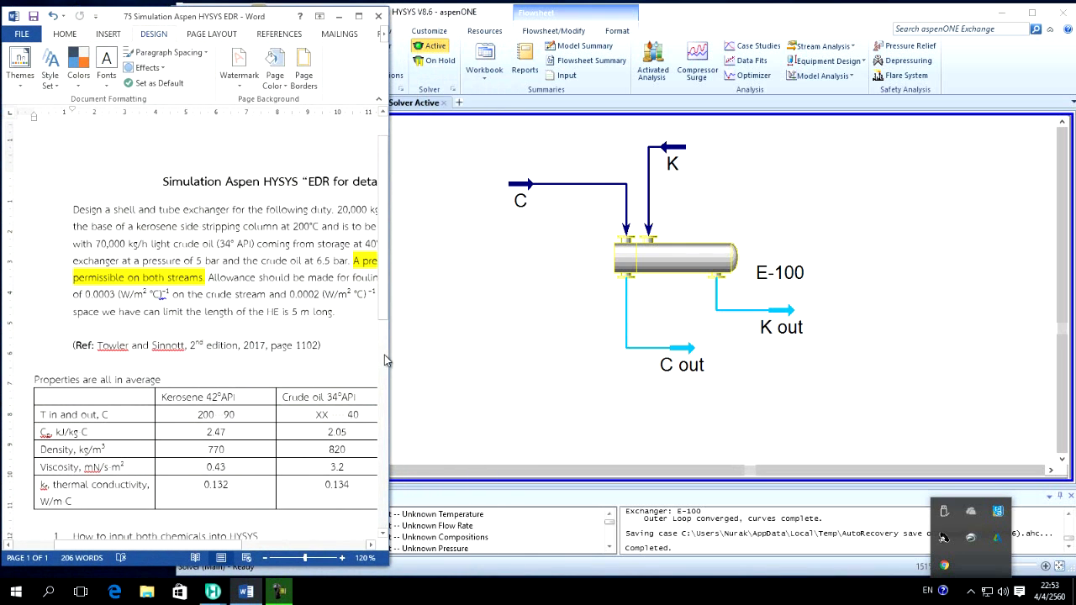
drag(392, 367, 477, 363)
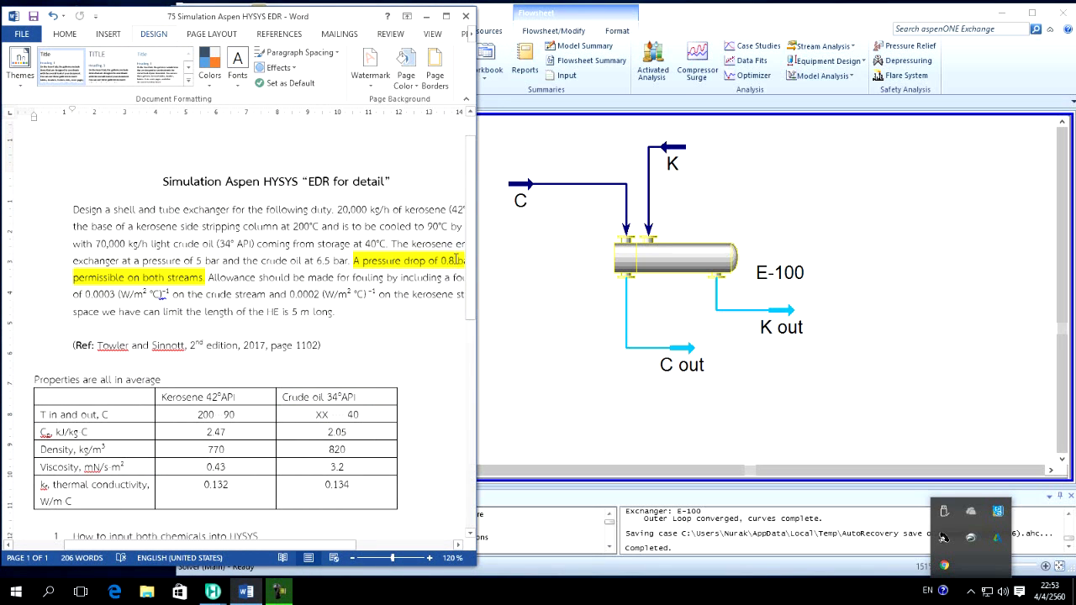
double_click(656, 258)
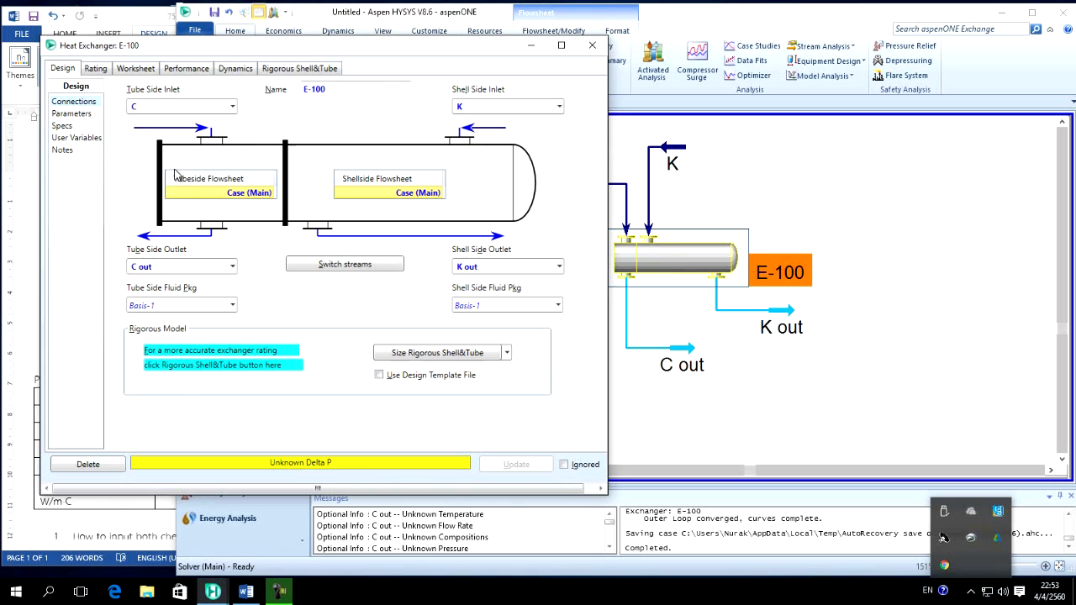
click(66, 114)
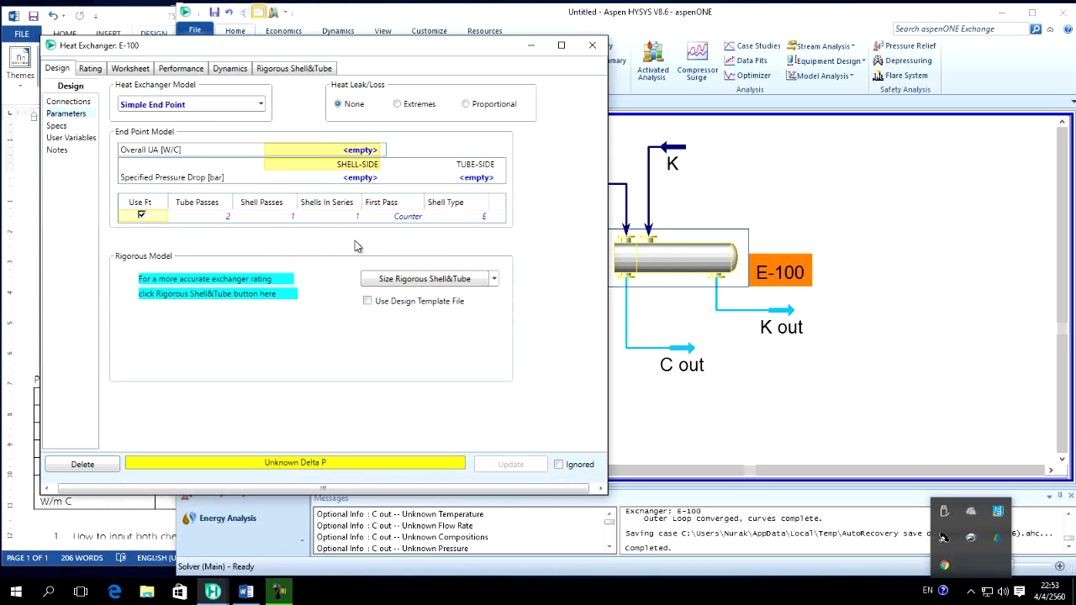
click(351, 179)
text(0.8)
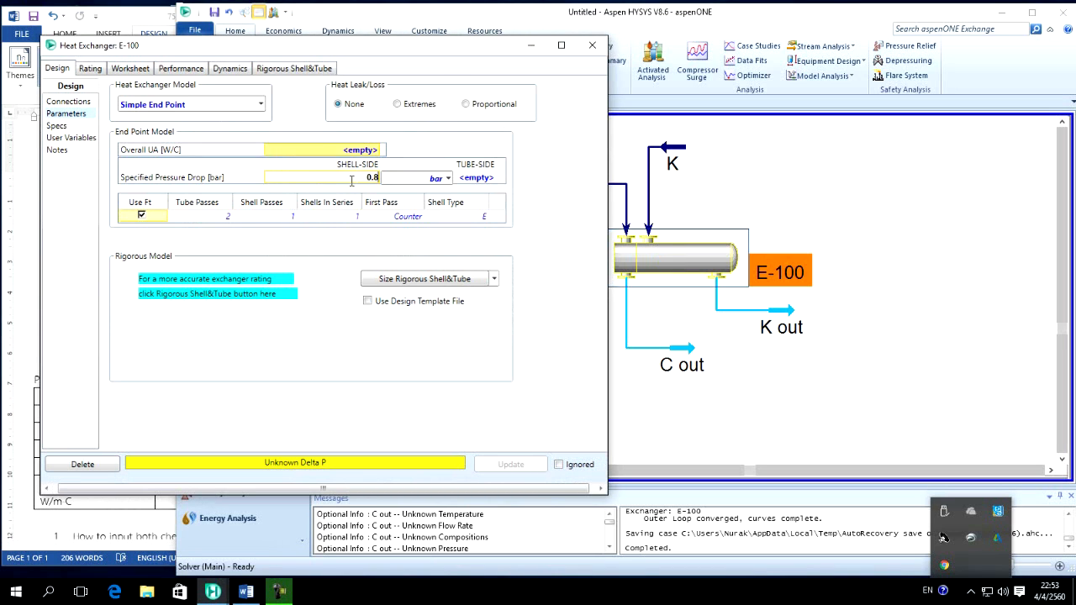
click(483, 177)
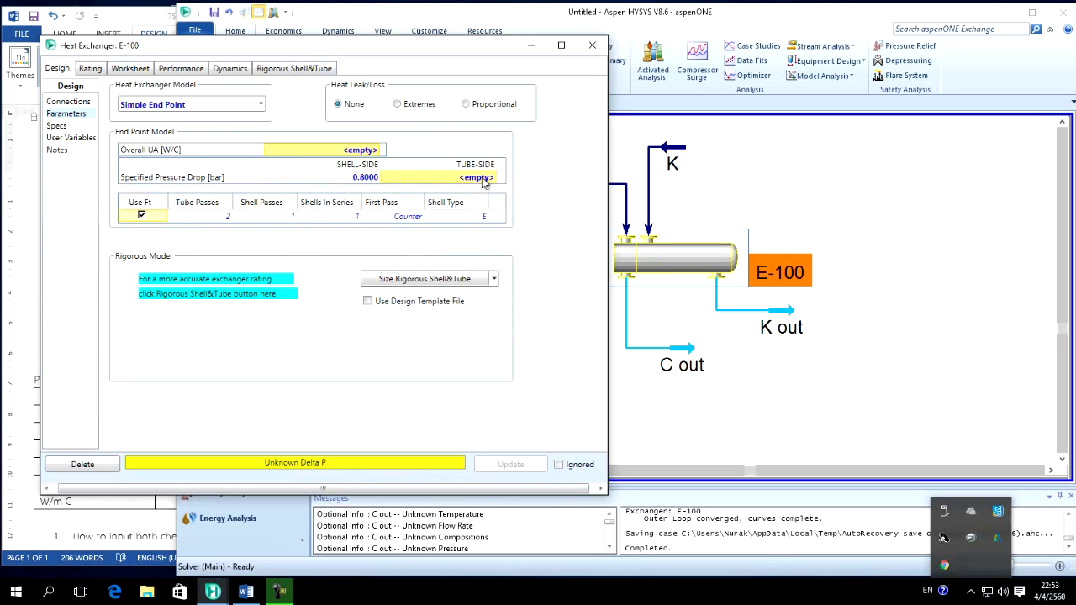
text(0.8)
key(Return)
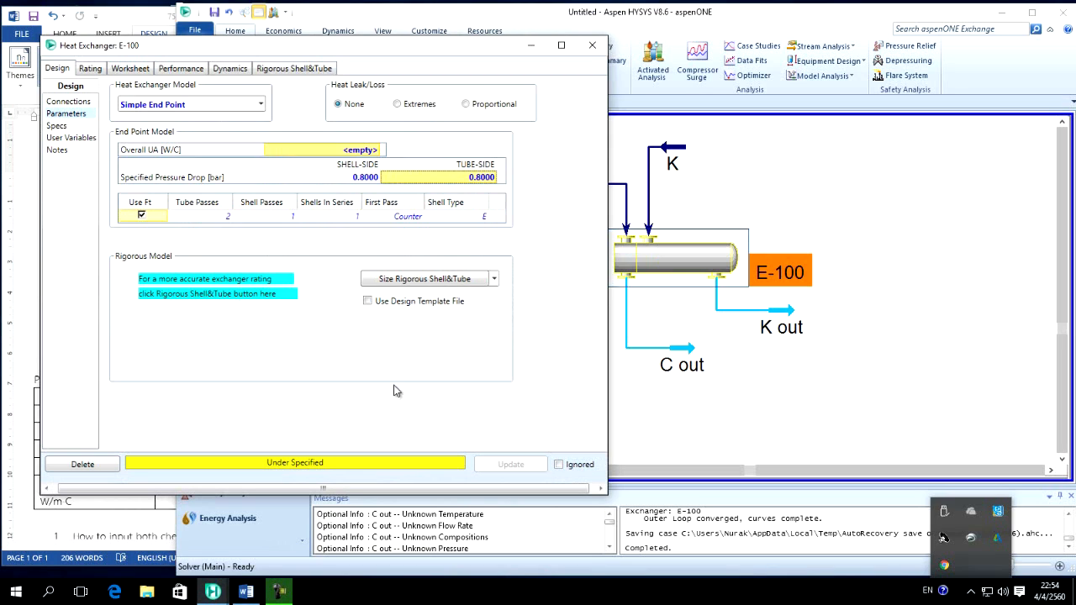
- Add a new specification to heat exchanger E-100 and consult the inlet and outlet temperature diagram in the Word problem statement
click(56, 125)
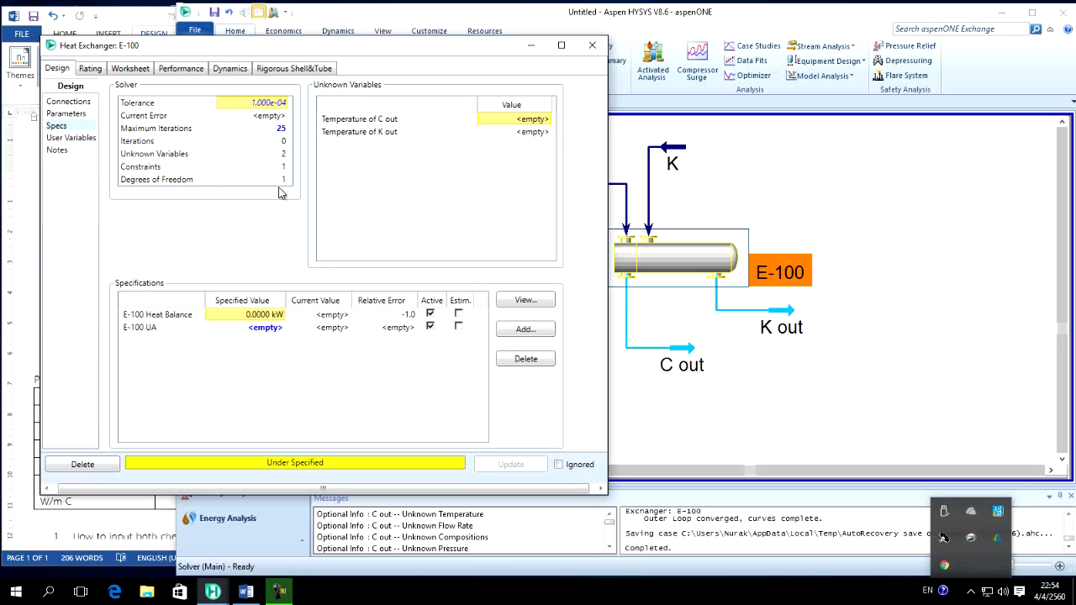
click(525, 329)
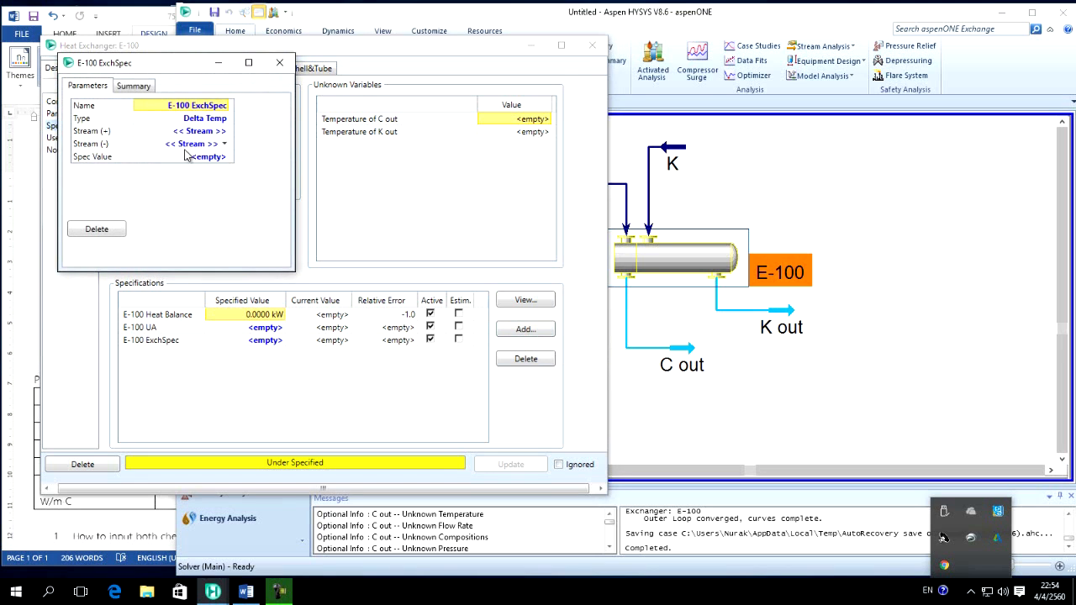
drag(190, 65, 814, 88)
drag(482, 54, 816, 150)
click(57, 337)
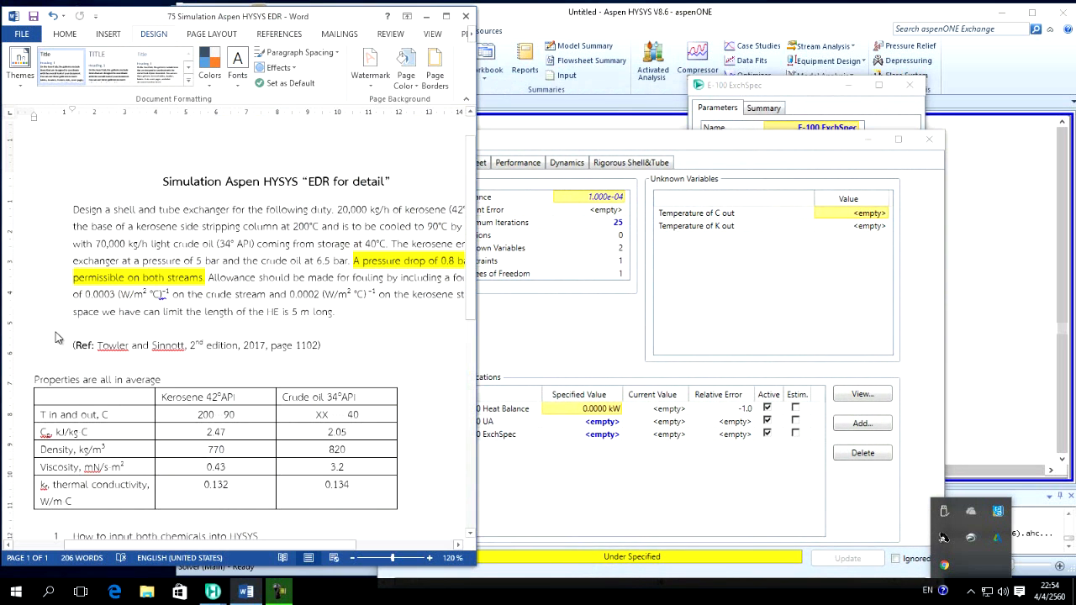
drag(470, 266, 466, 399)
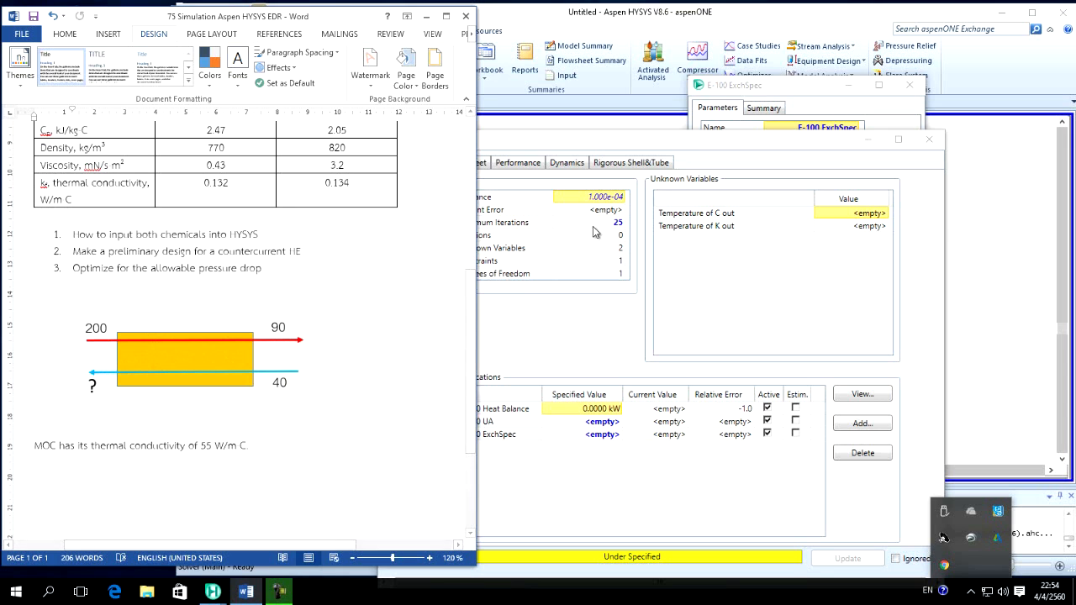
- Define the new Delta Temp specification in HYSYS between K out (+) and C (-) with a value of 50 °C, and close it
click(816, 88)
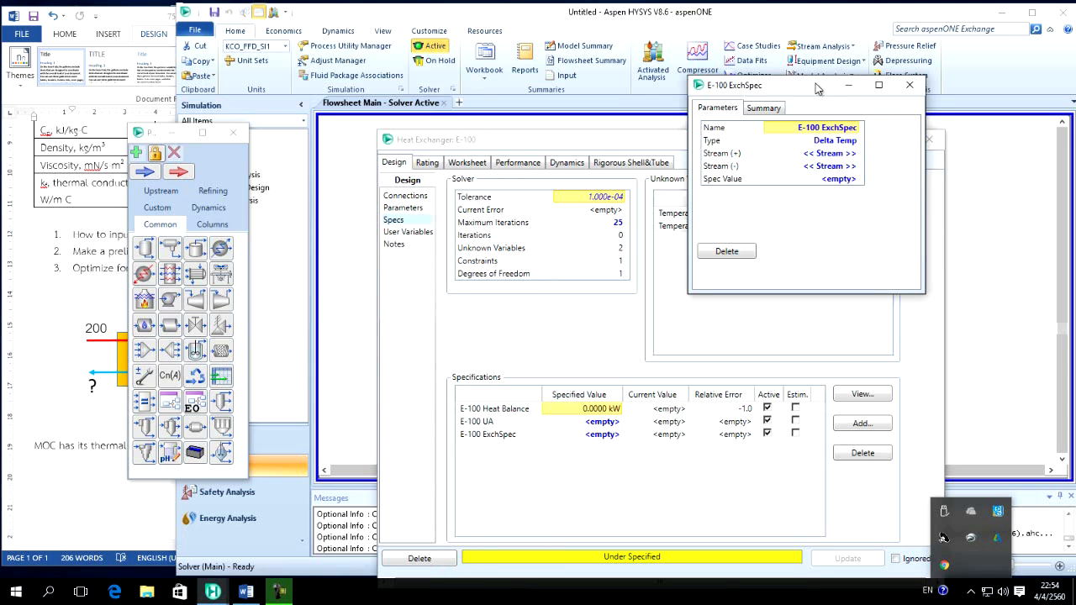
click(855, 153)
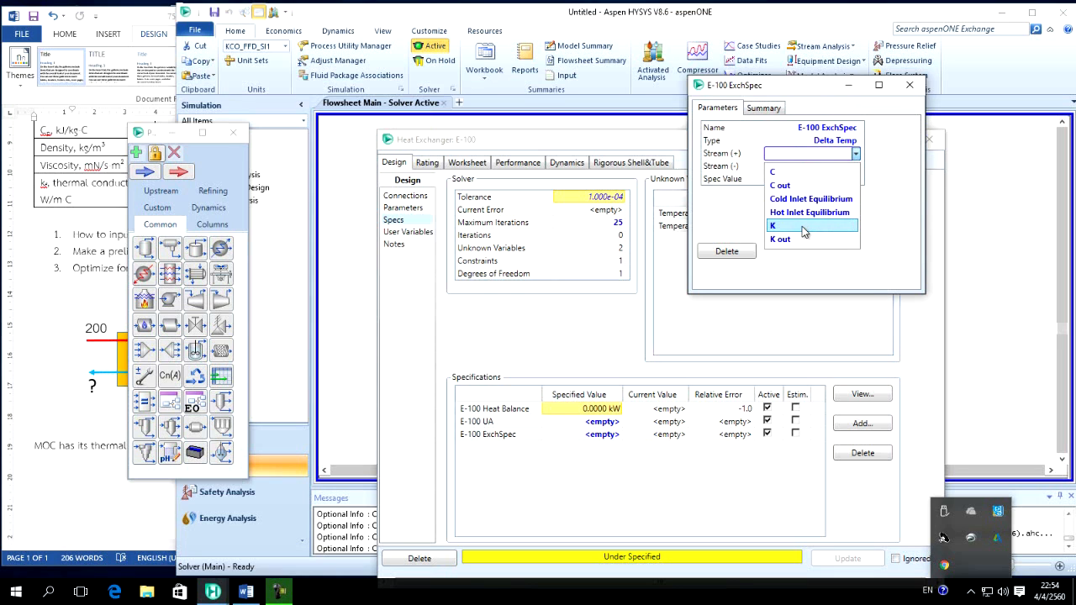
click(800, 242)
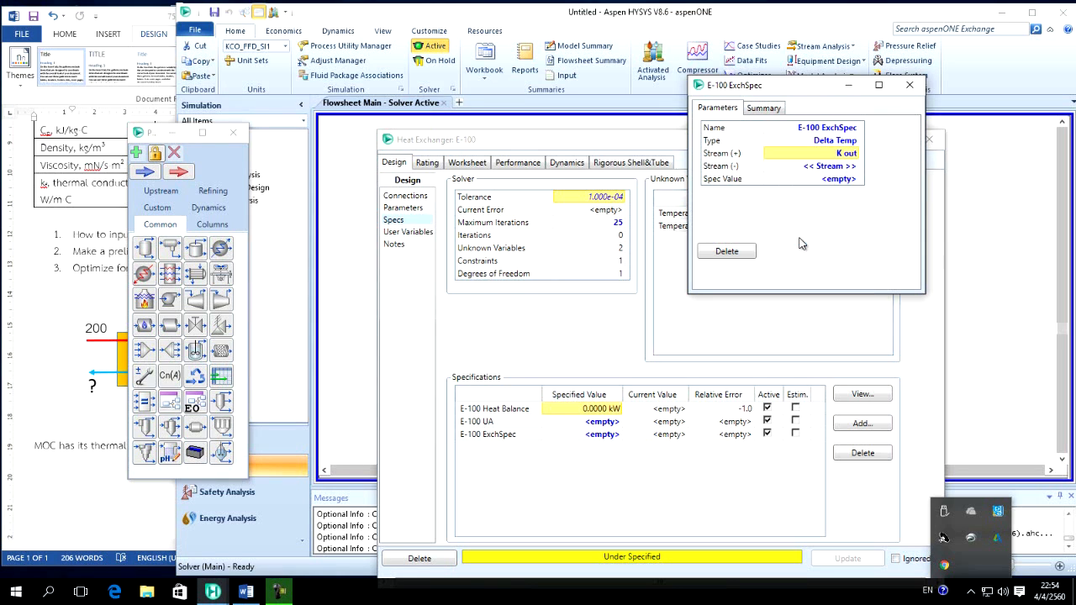
click(856, 169)
click(856, 169)
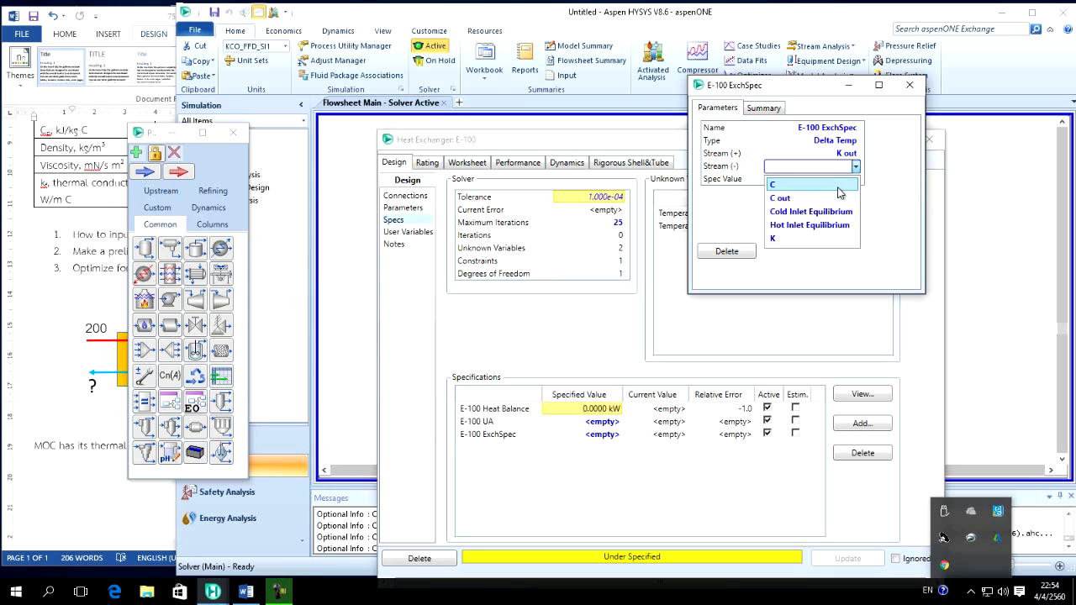
click(843, 179)
click(846, 183)
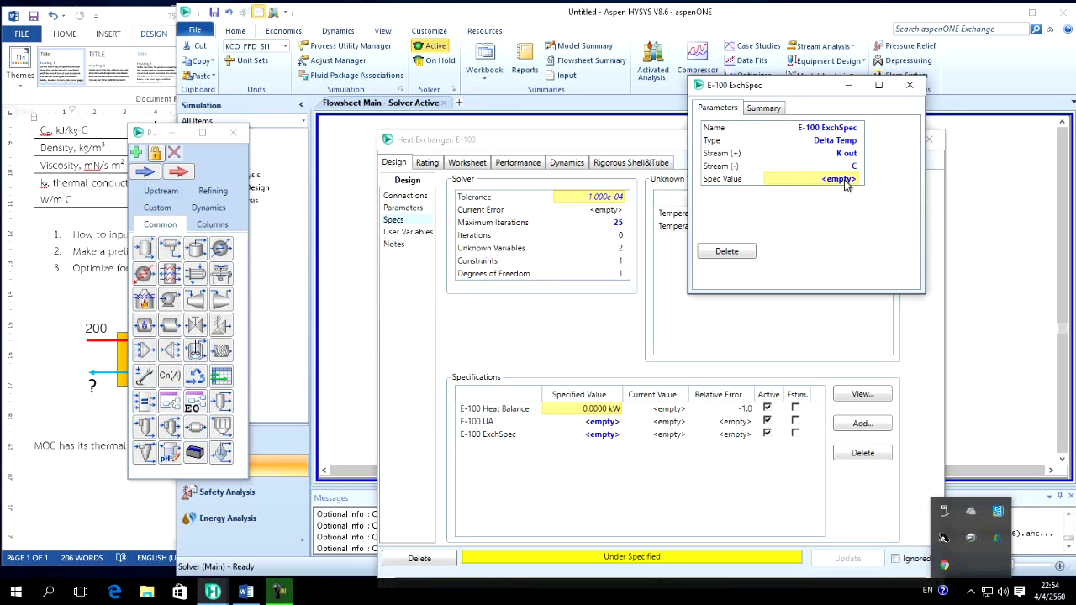
text(50)
key(Return)
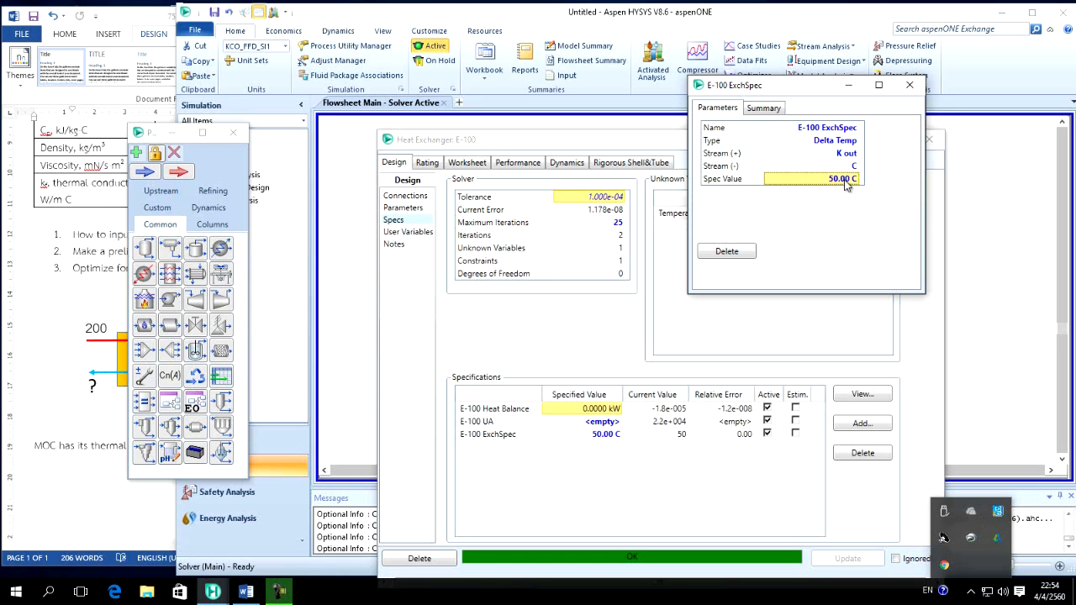
click(909, 85)
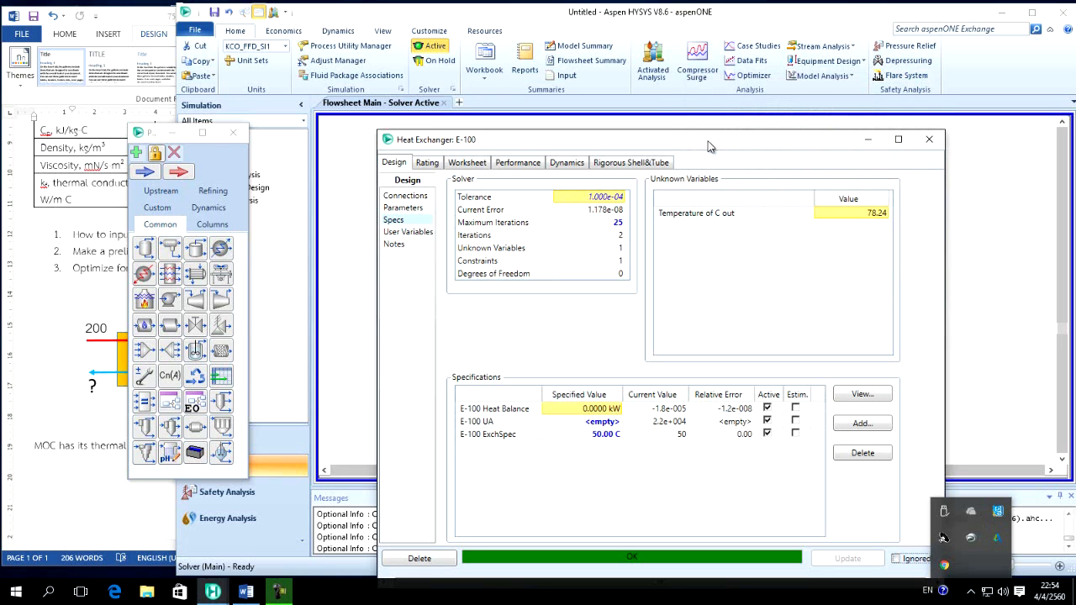
- Review E-100's solved C out temperature, performance details, stream connections and rating configuration
drag(708, 150, 691, 56)
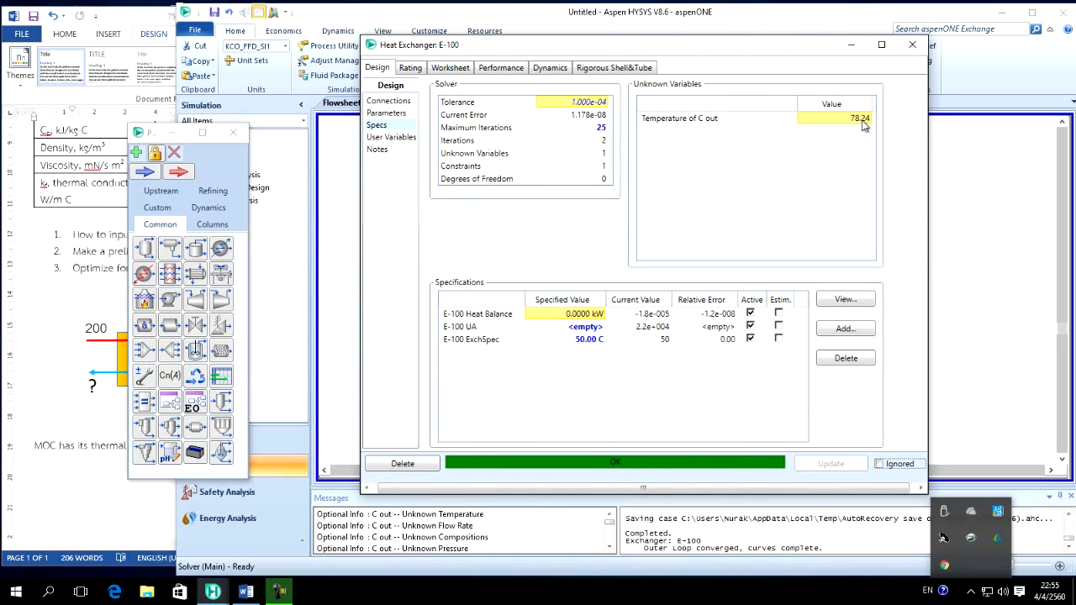
click(494, 70)
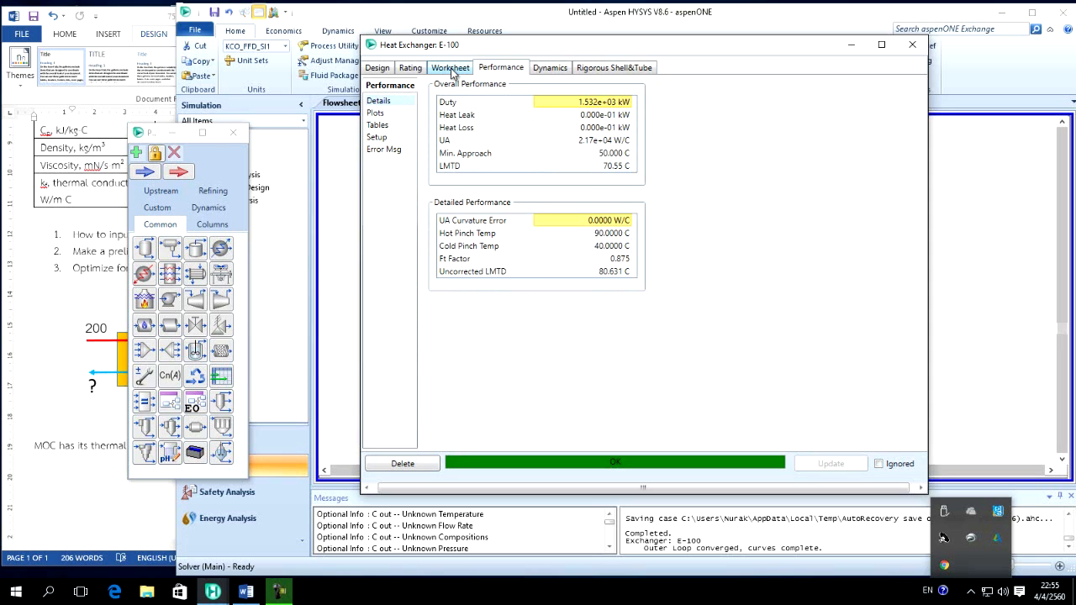
click(382, 70)
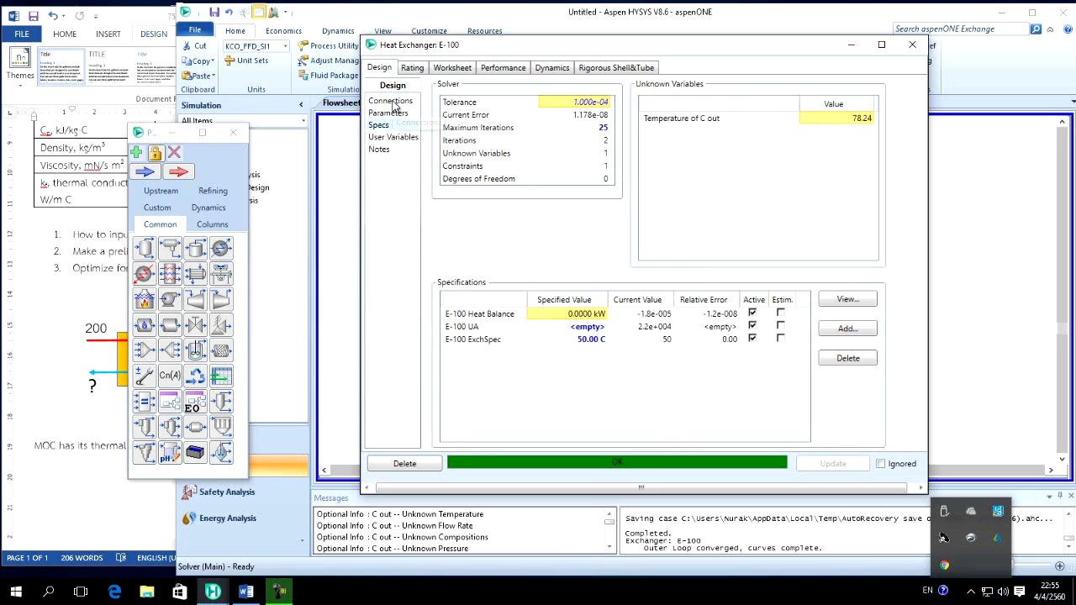
click(391, 102)
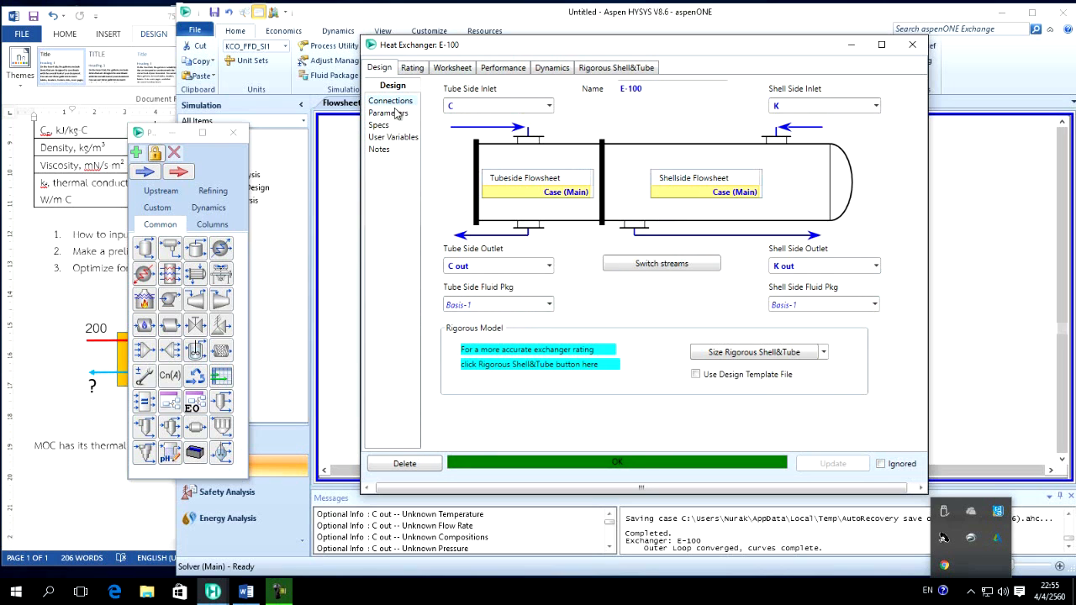
click(412, 69)
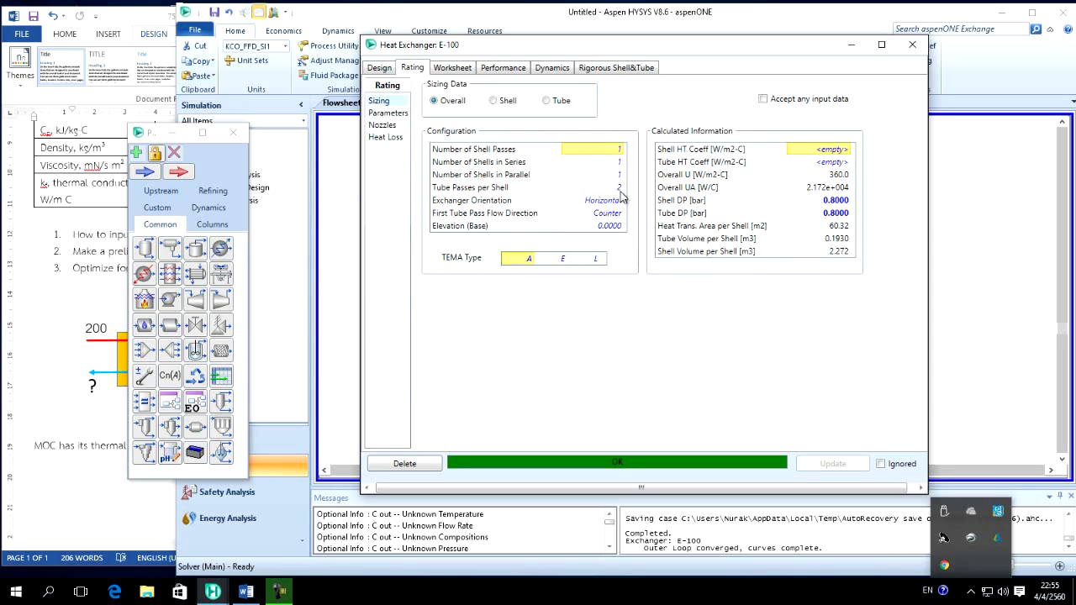
- Plot Temperature against Heat Flow for both sides of E-100, and close the exchanger window
click(492, 71)
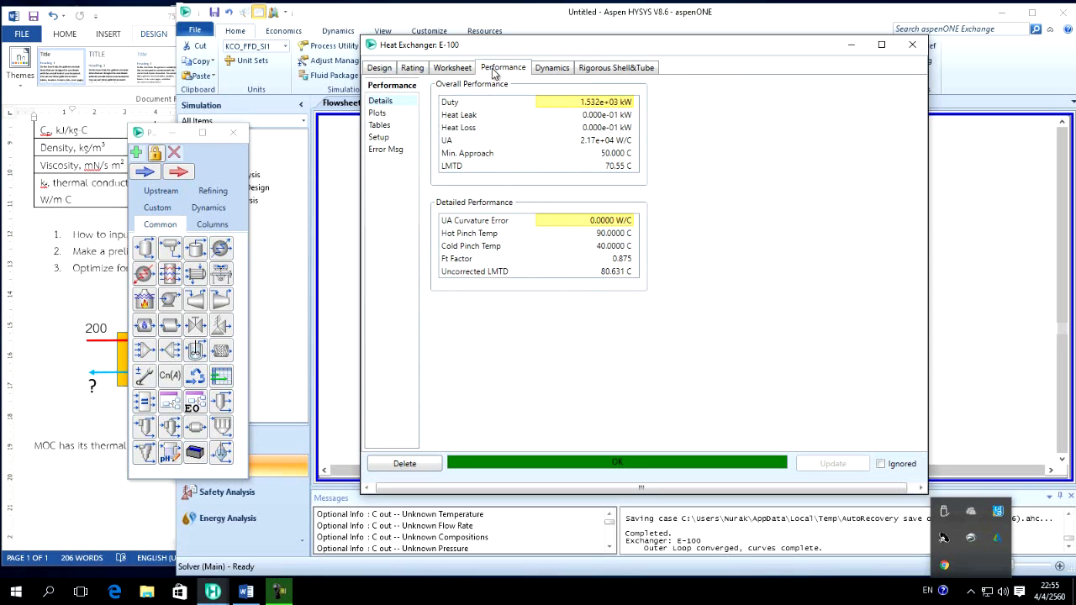
click(375, 114)
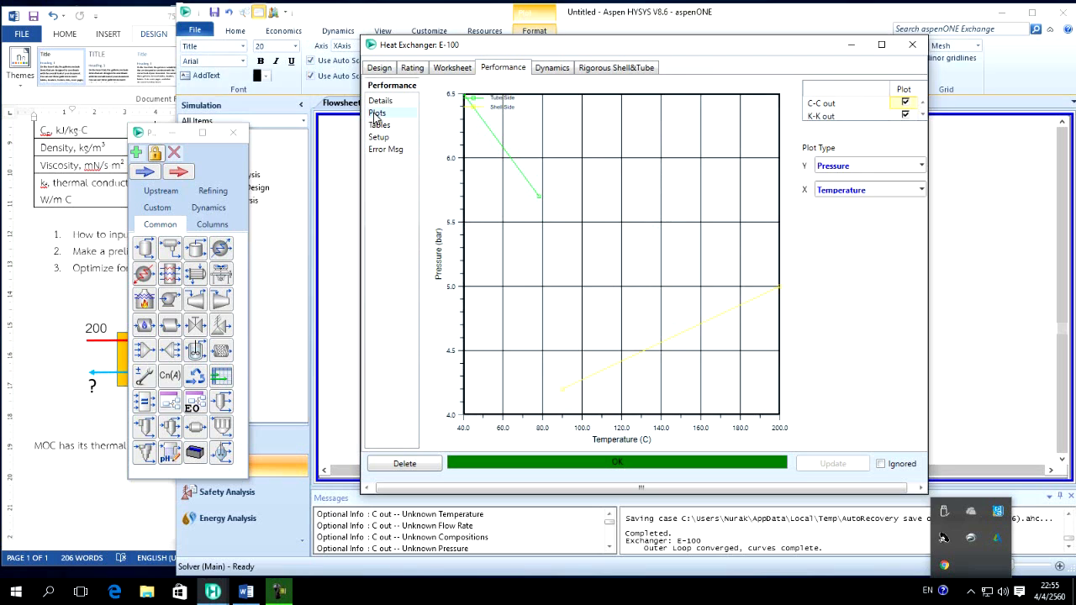
click(921, 166)
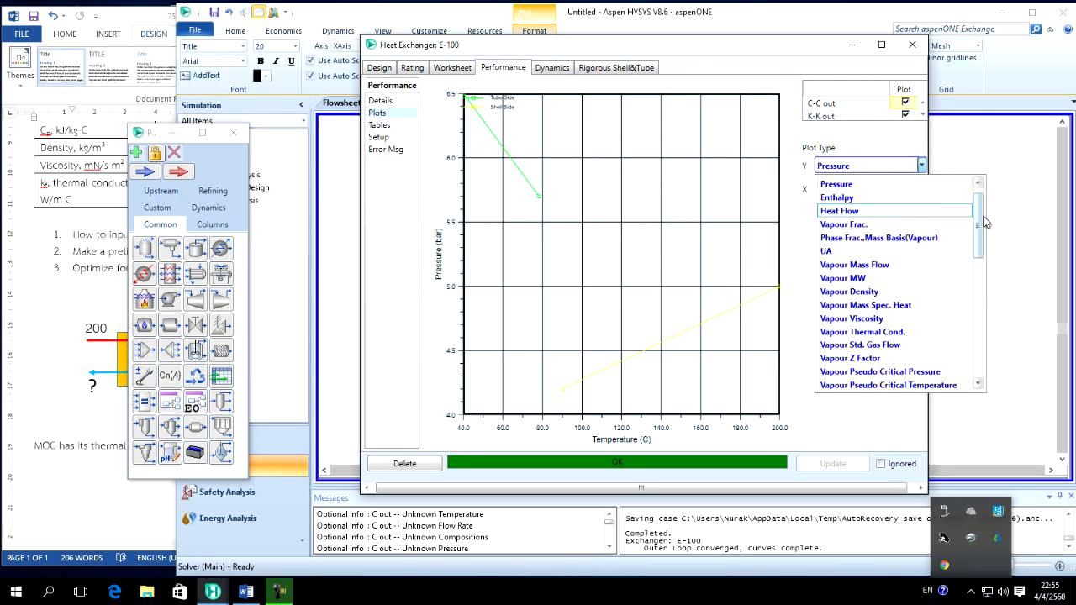
scroll(982, 220, up, 1)
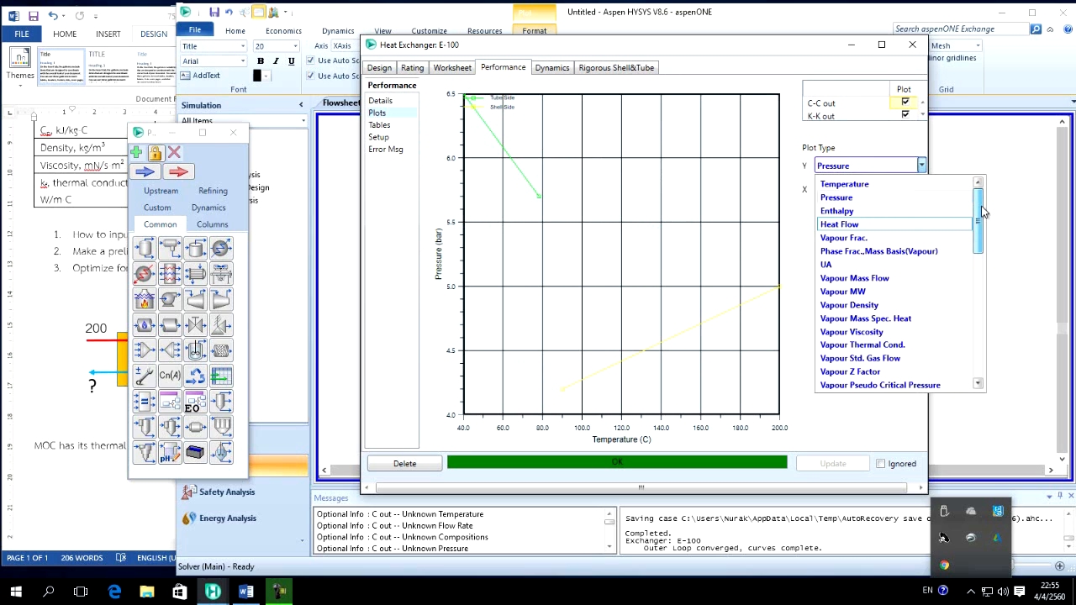
click(887, 184)
click(922, 193)
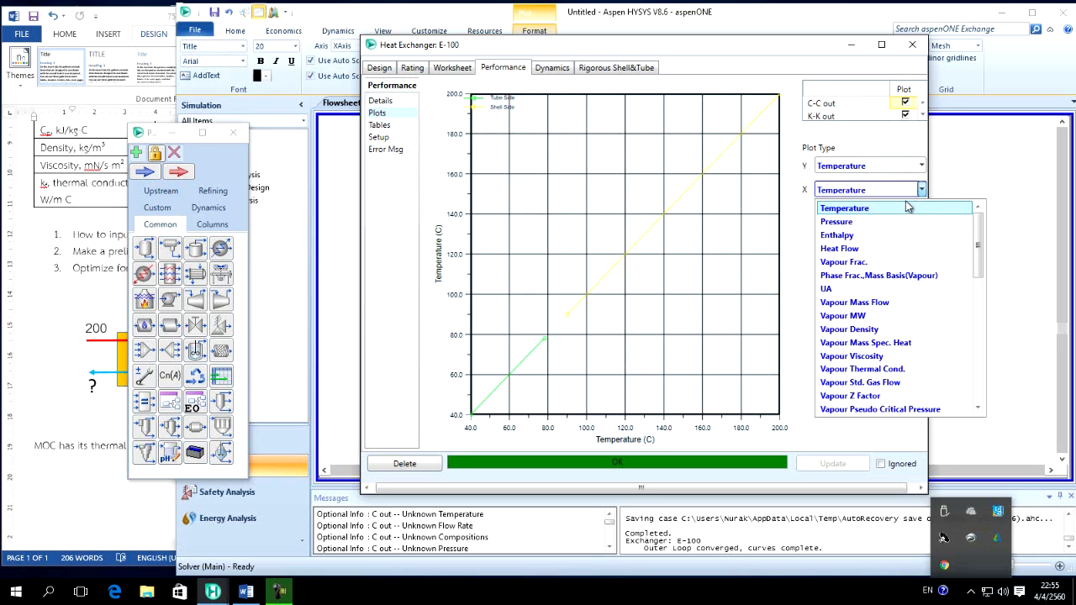
click(884, 250)
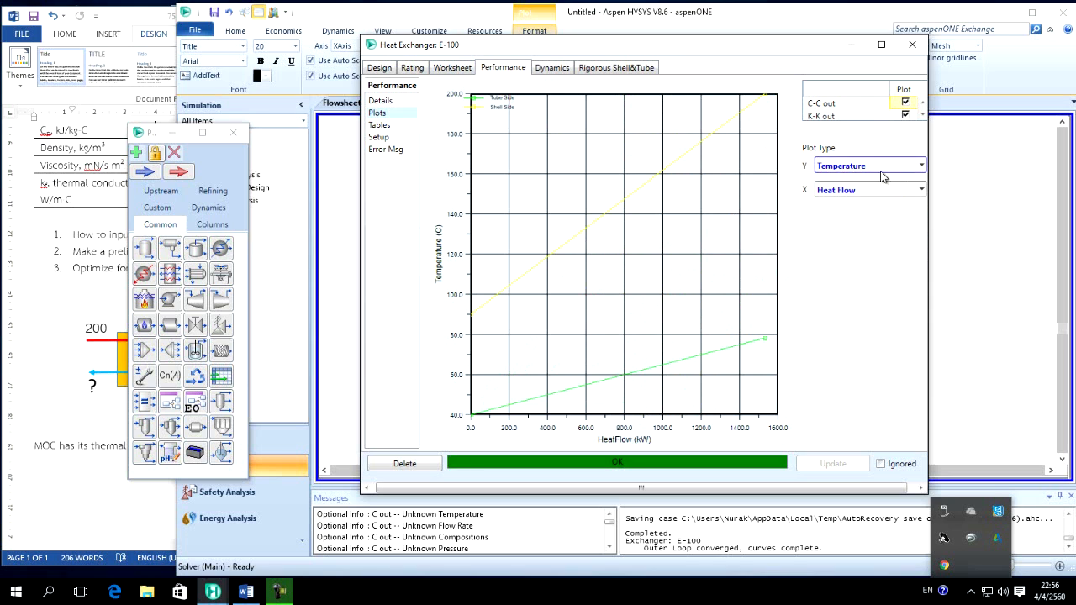
click(914, 50)
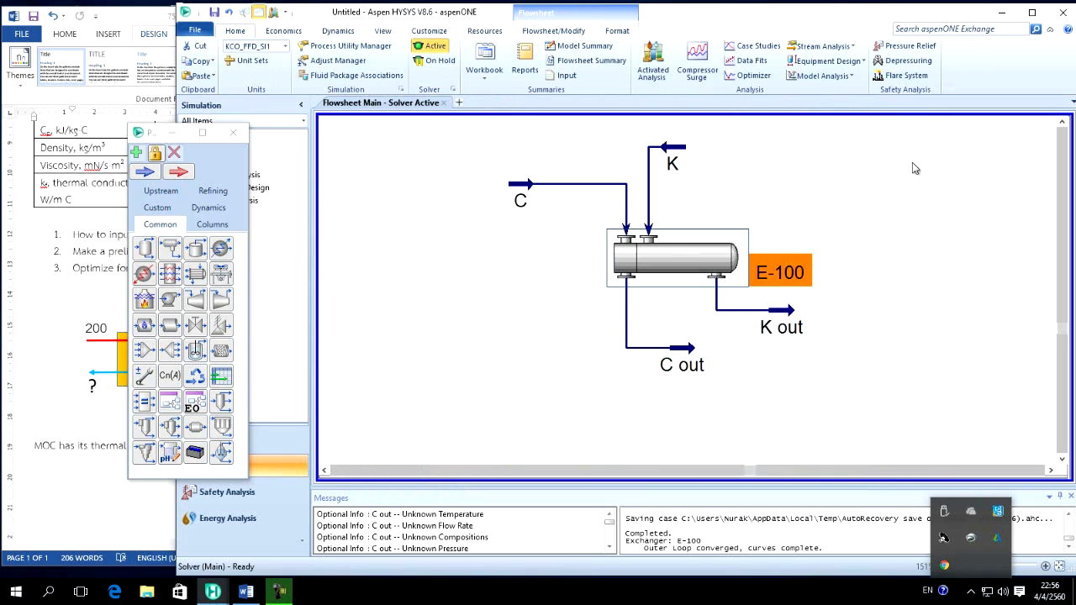
click(907, 220)
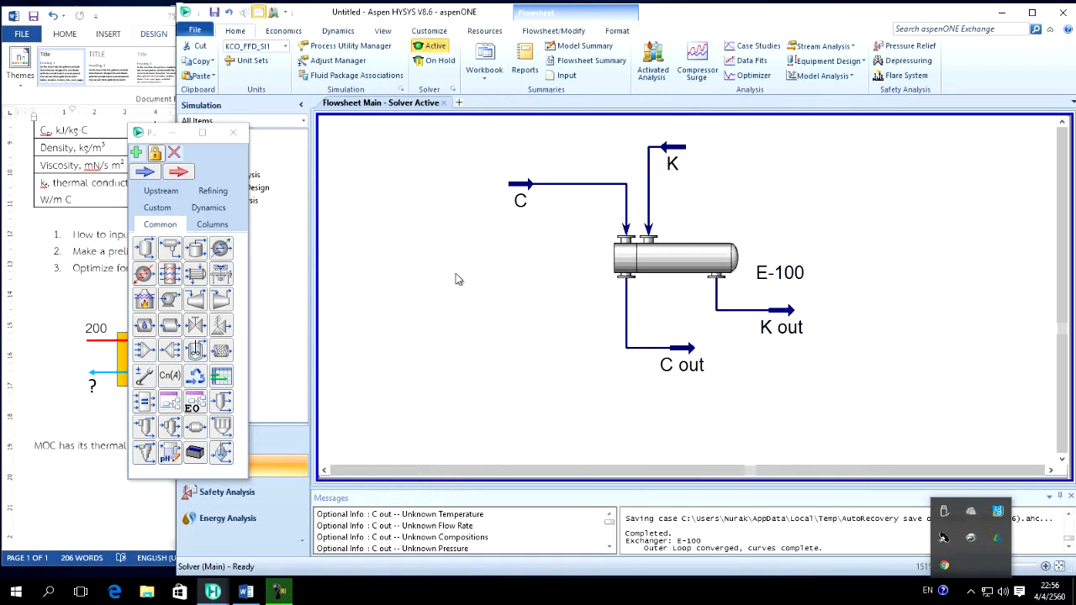
- Size E-100 with the rigorous shell-and-tube model and bring up the model's detailed settings
mouse_move(716, 252)
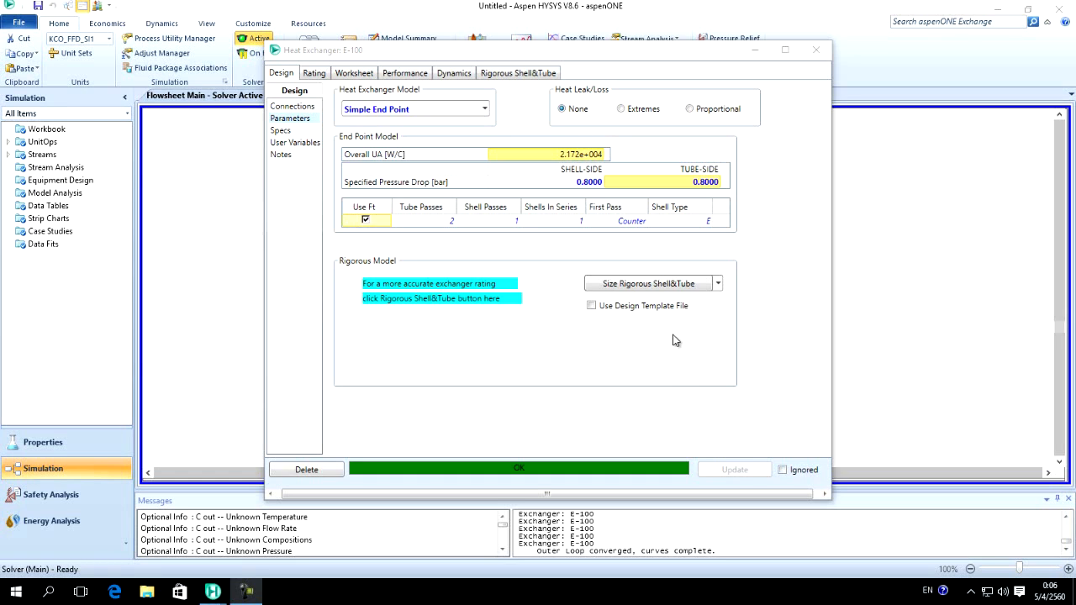
click(677, 290)
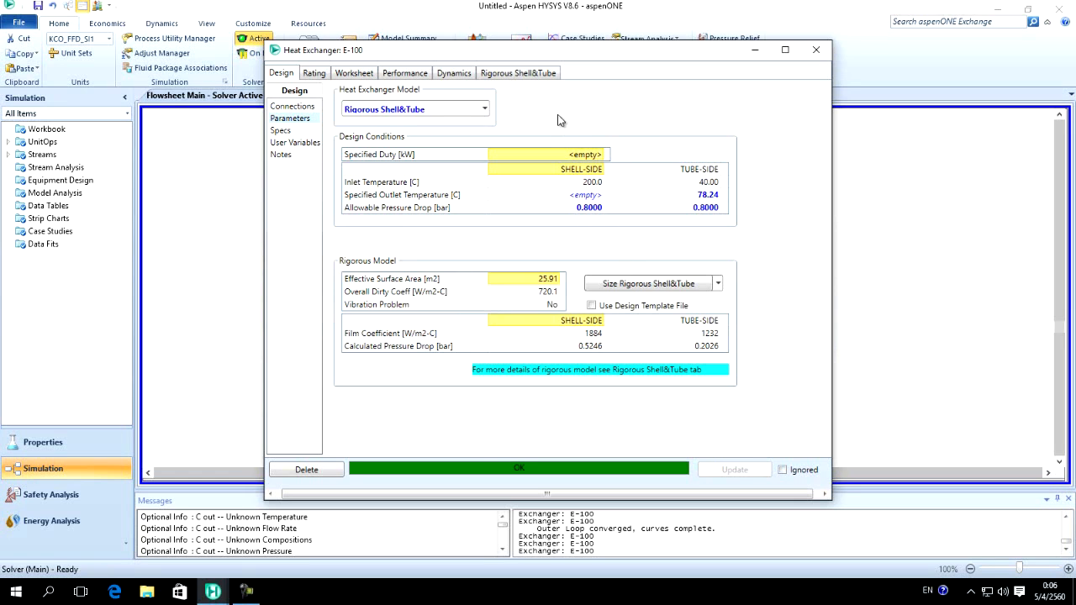
click(538, 76)
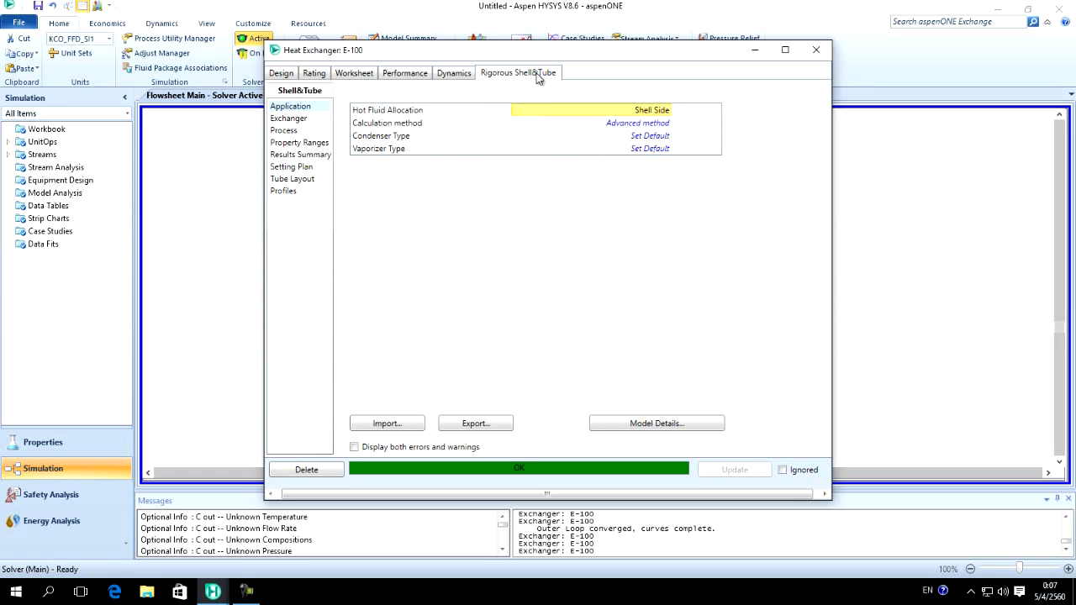
- Set the rigorous exchanger's tubeside passes to 2 and its tube length to 5000 mm
click(294, 122)
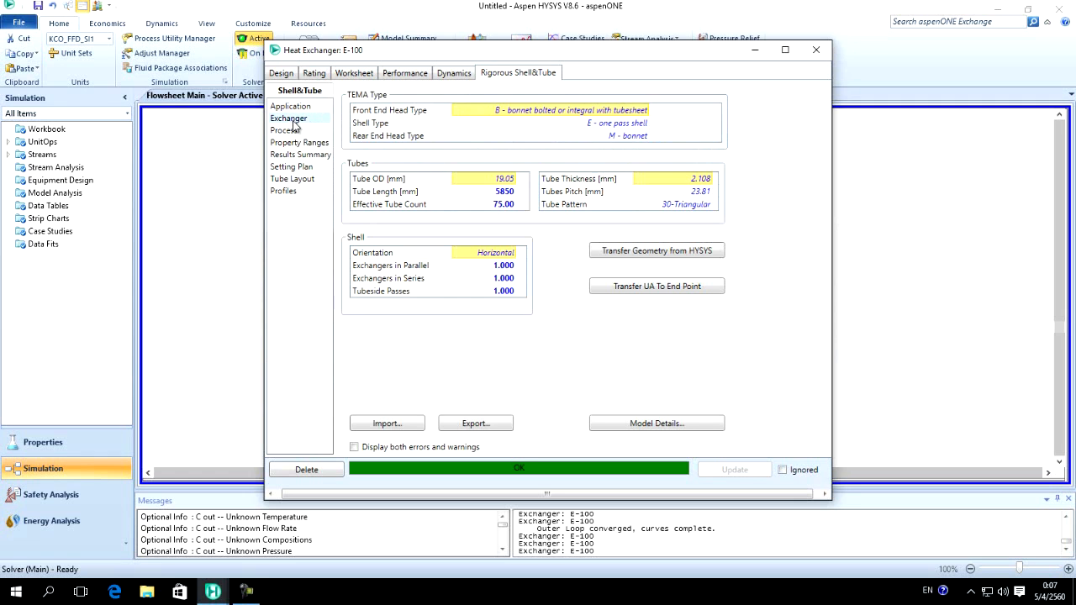
click(503, 292)
text(2)
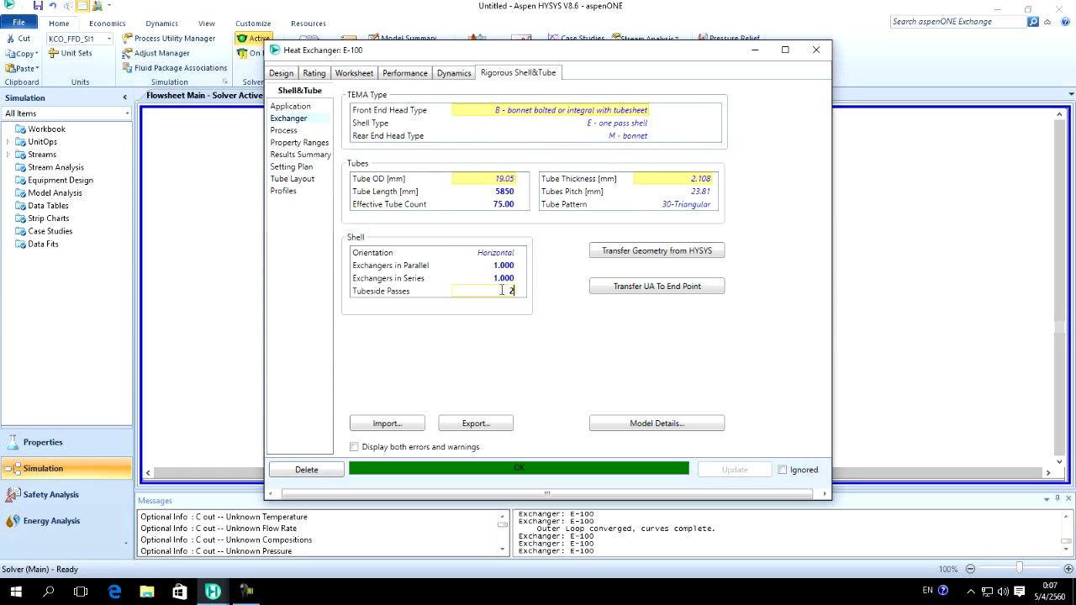
click(501, 193)
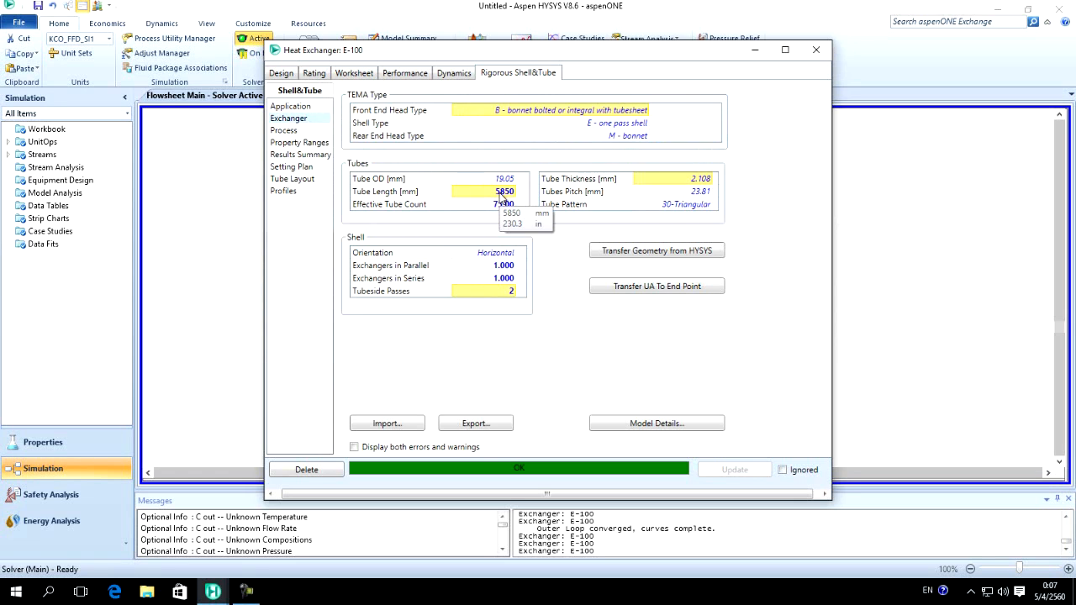
text(5)
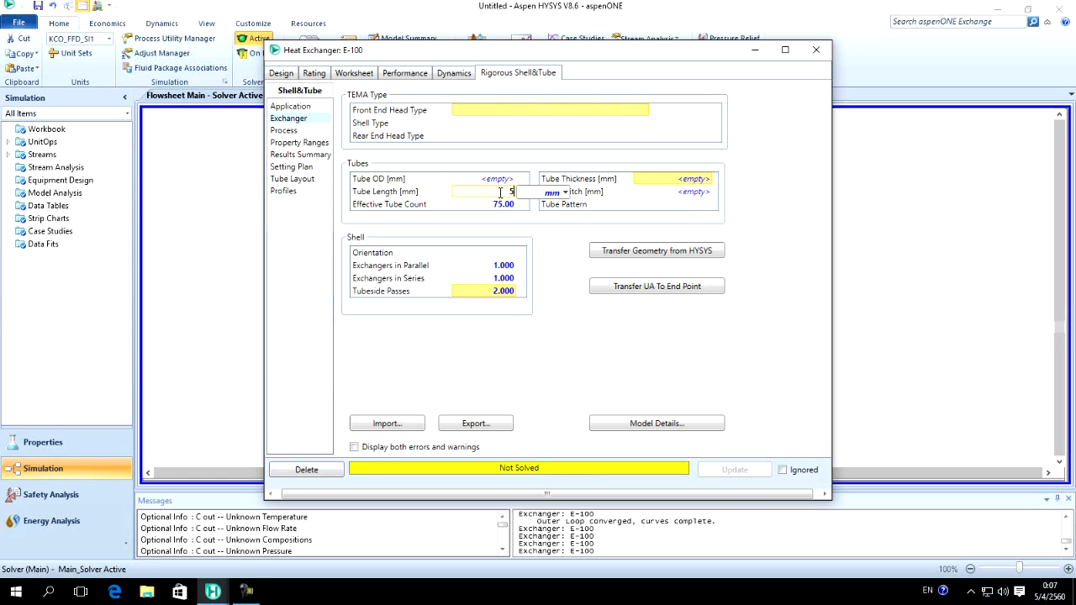
text(000)
key(Return)
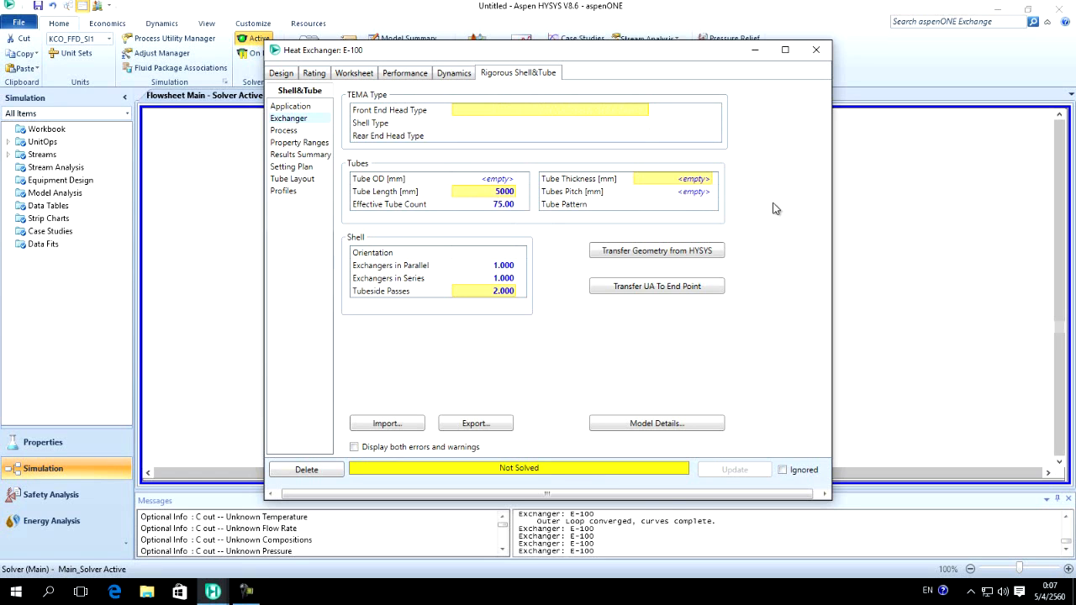
- Set the TEMA front end head to A - channel & removable cover and the rear end head to L - removable channel with flat cover
click(644, 112)
click(645, 111)
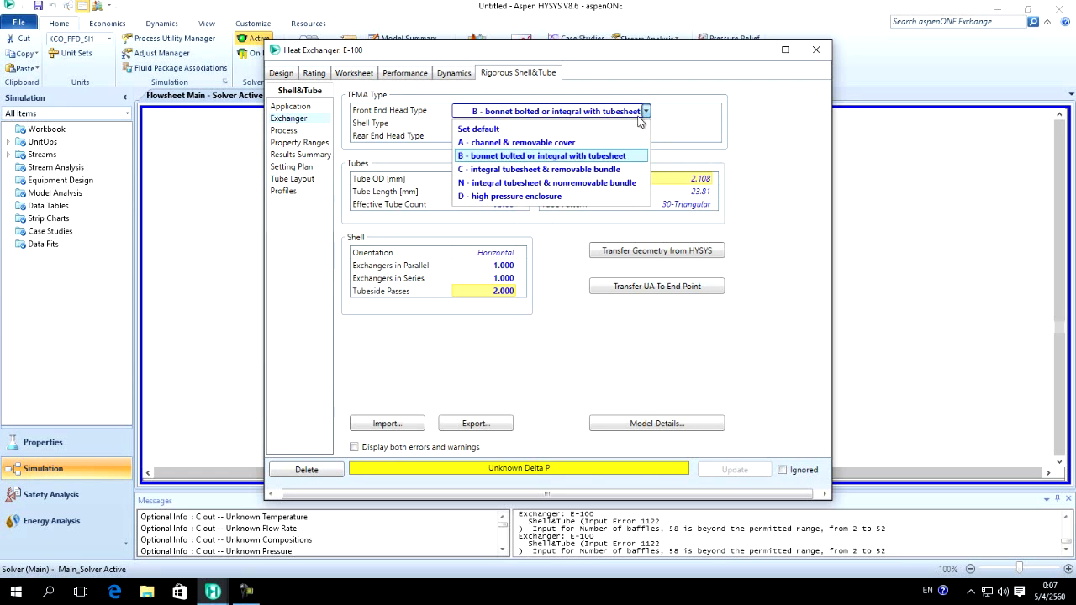
click(616, 143)
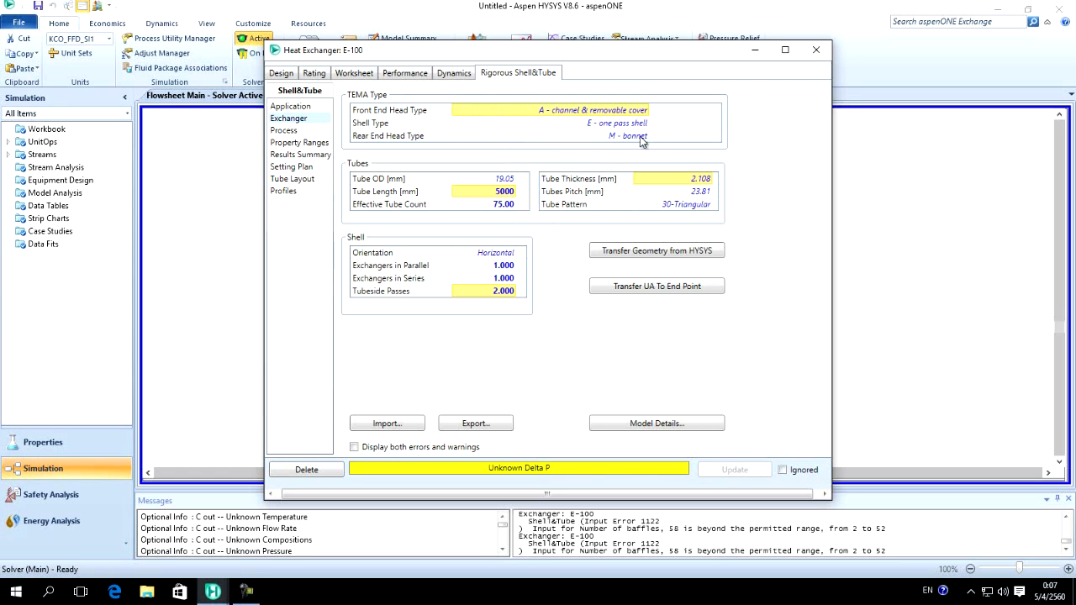
click(644, 138)
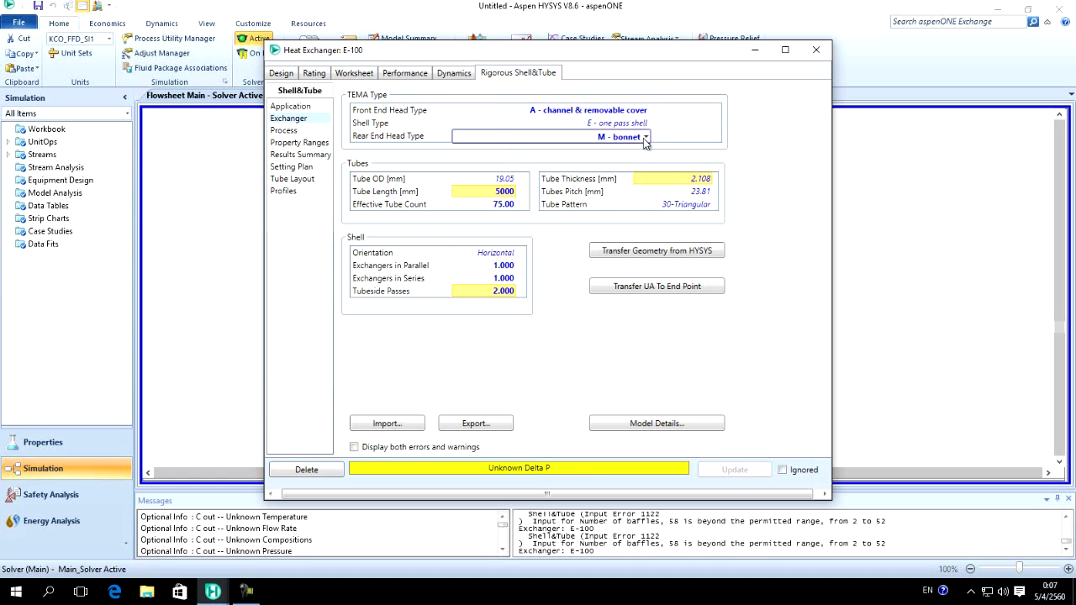
click(645, 139)
click(645, 138)
click(644, 138)
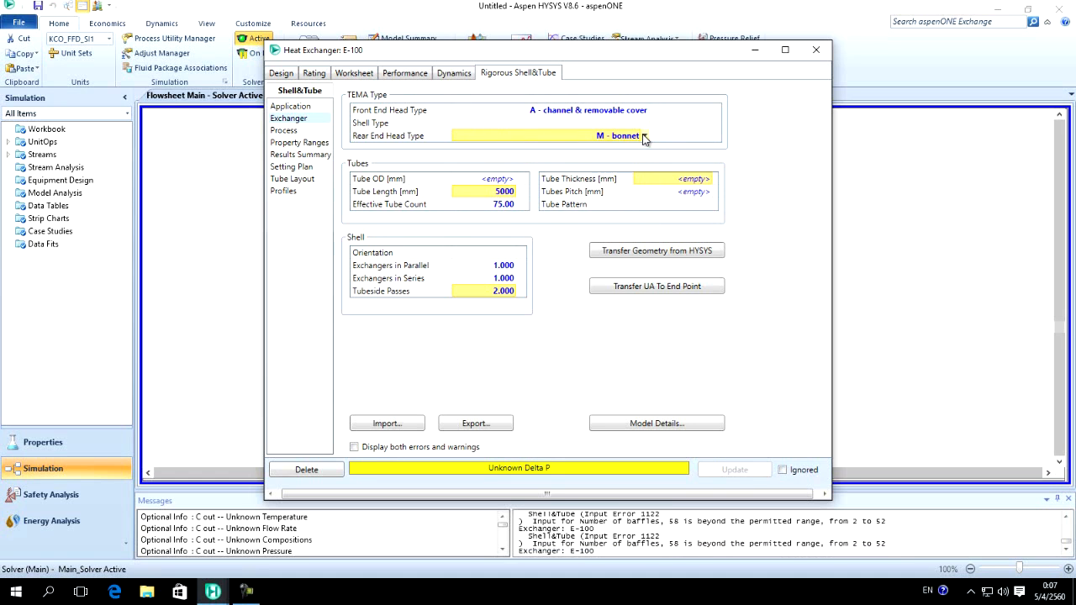
click(645, 138)
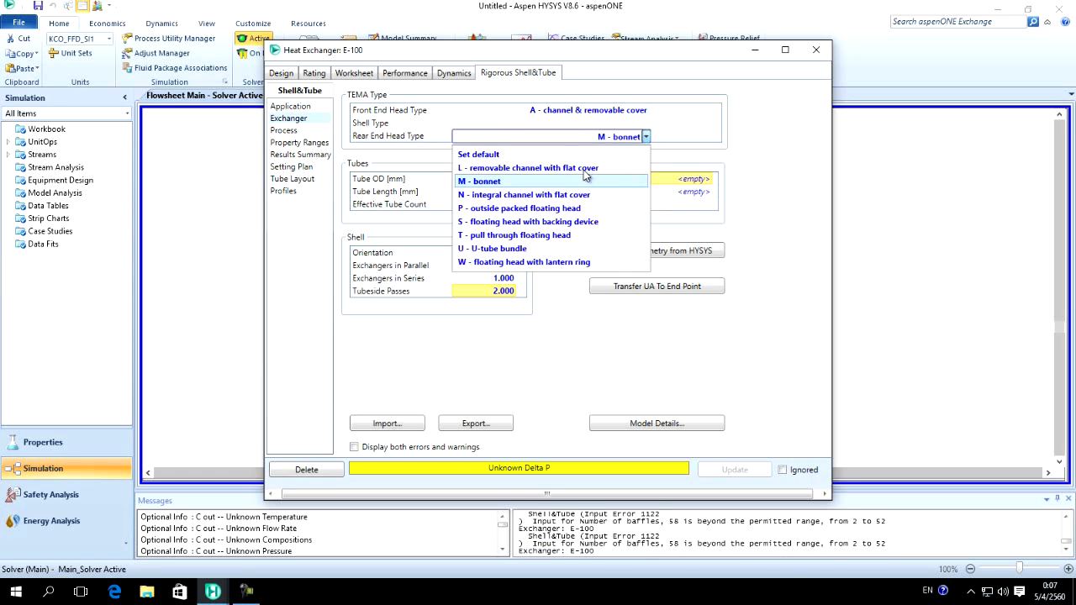
click(584, 169)
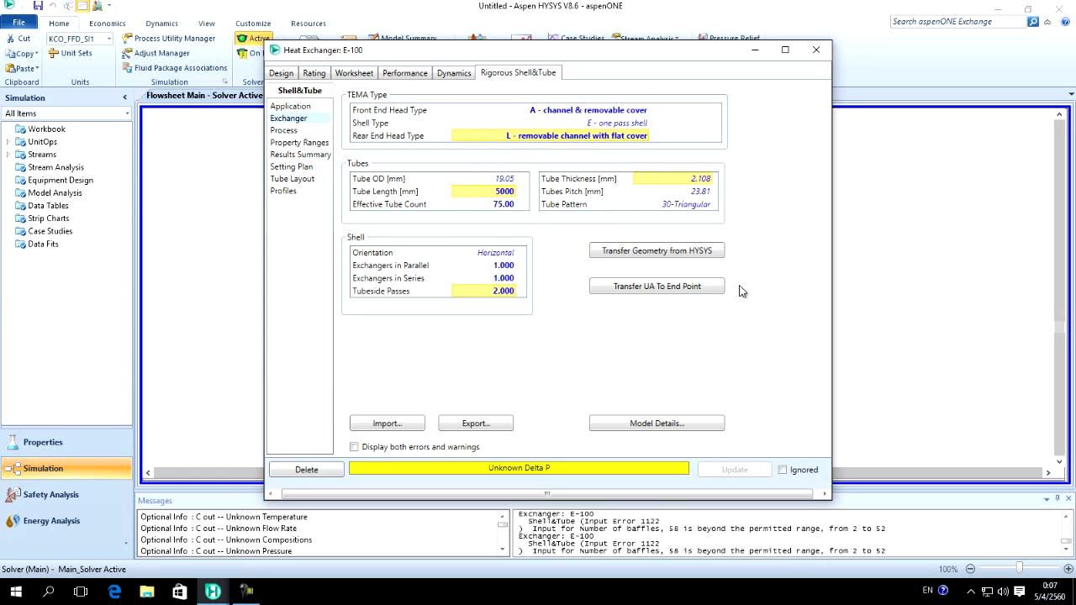
- Set the fouling resistance to 0.0003 C-m2/W for the K stream and 0.0002 C-m2/W for the C stream
click(286, 131)
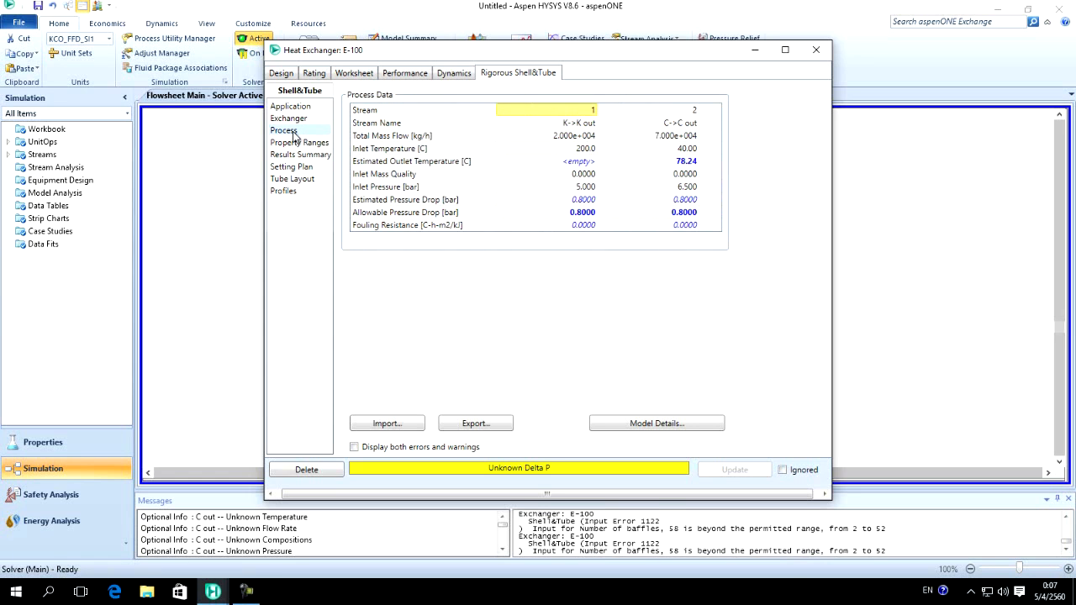
click(582, 225)
text(0.0003)
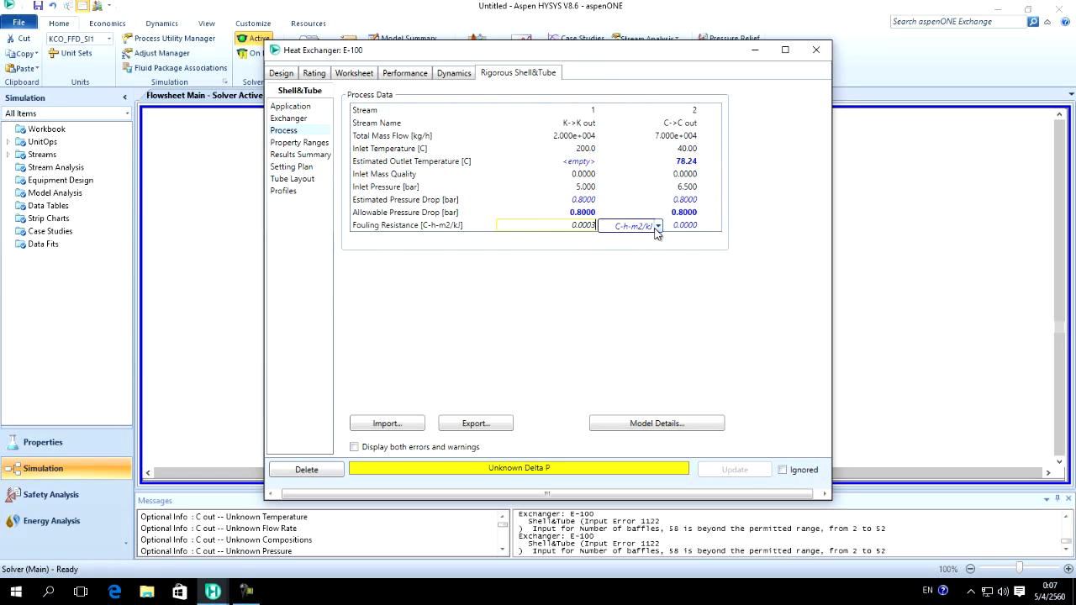
click(658, 225)
click(642, 287)
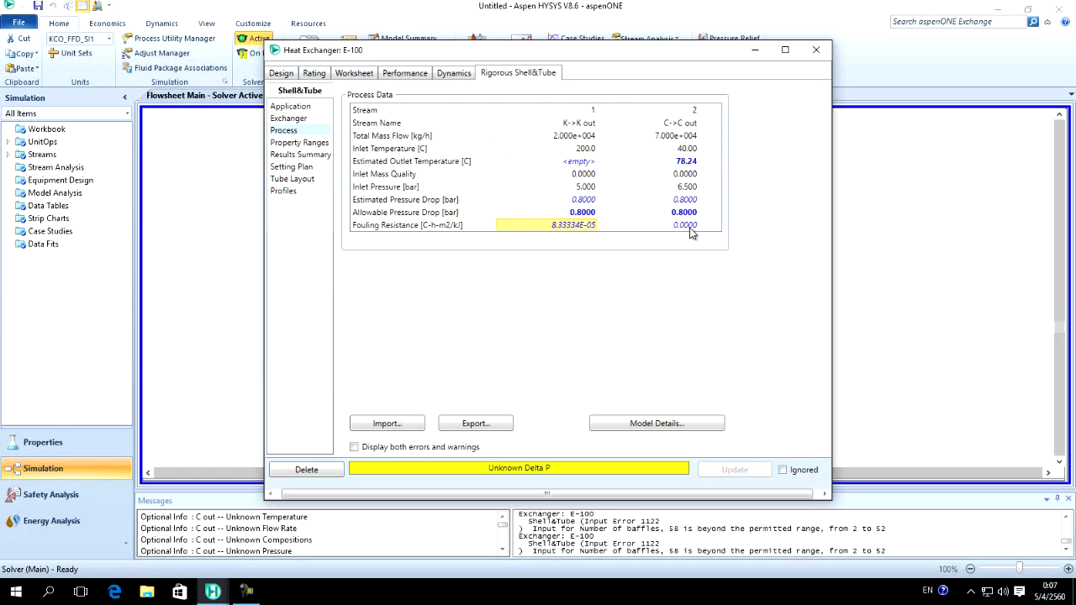
click(685, 225)
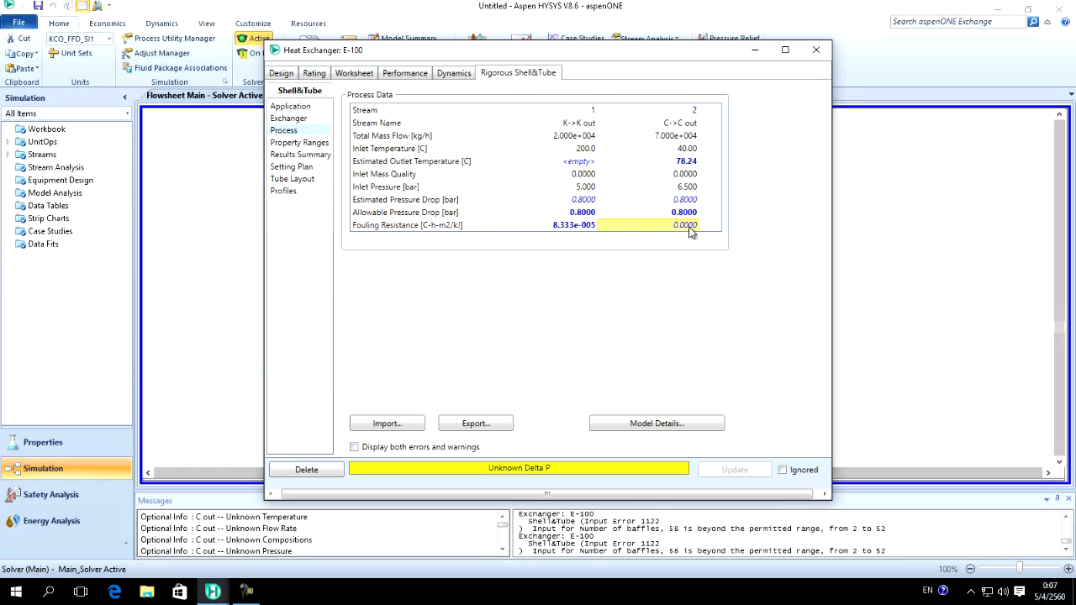
text(0.0002)
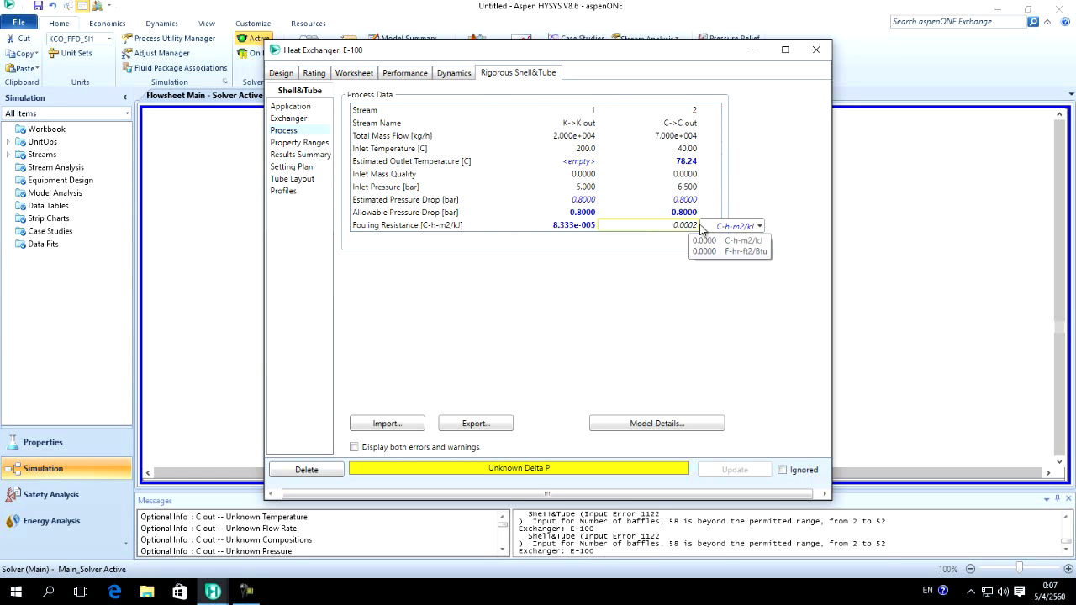
click(758, 227)
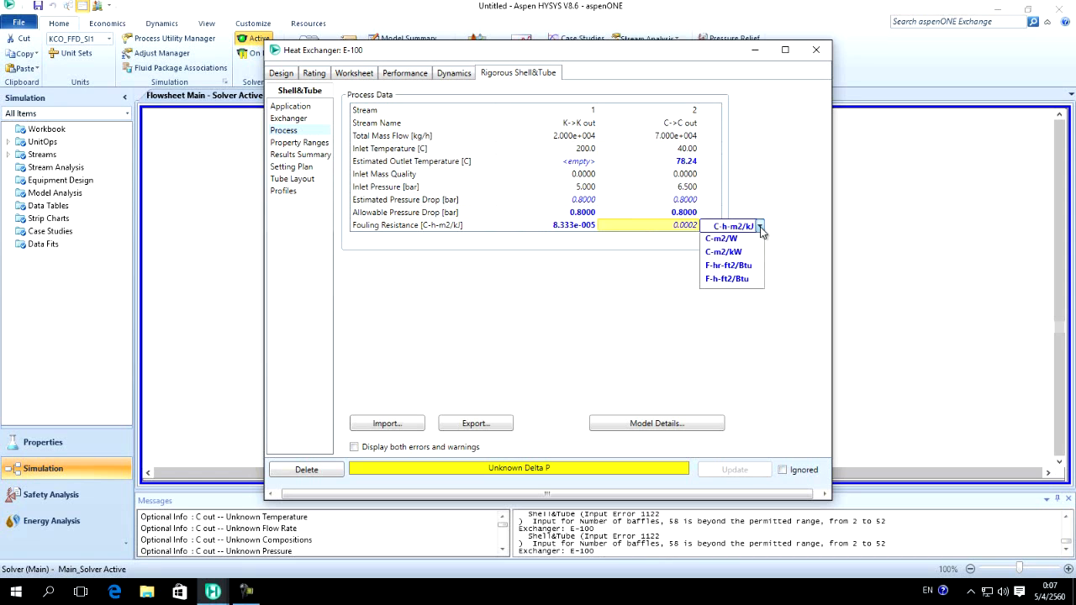
click(744, 286)
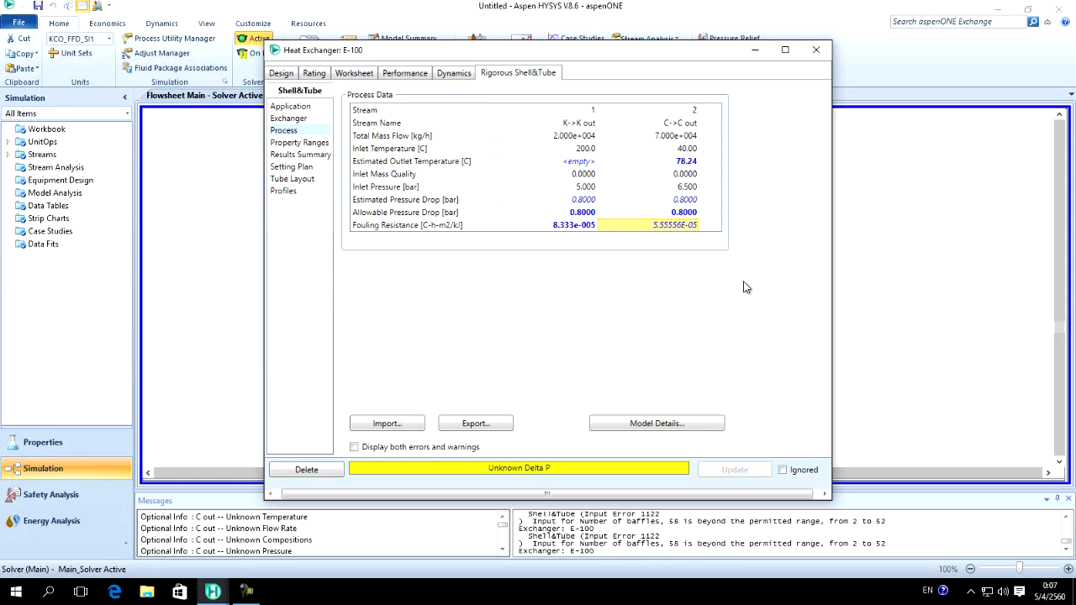
- Set the estimated outlet temperature of the K to K out stream to 90 °C
click(589, 162)
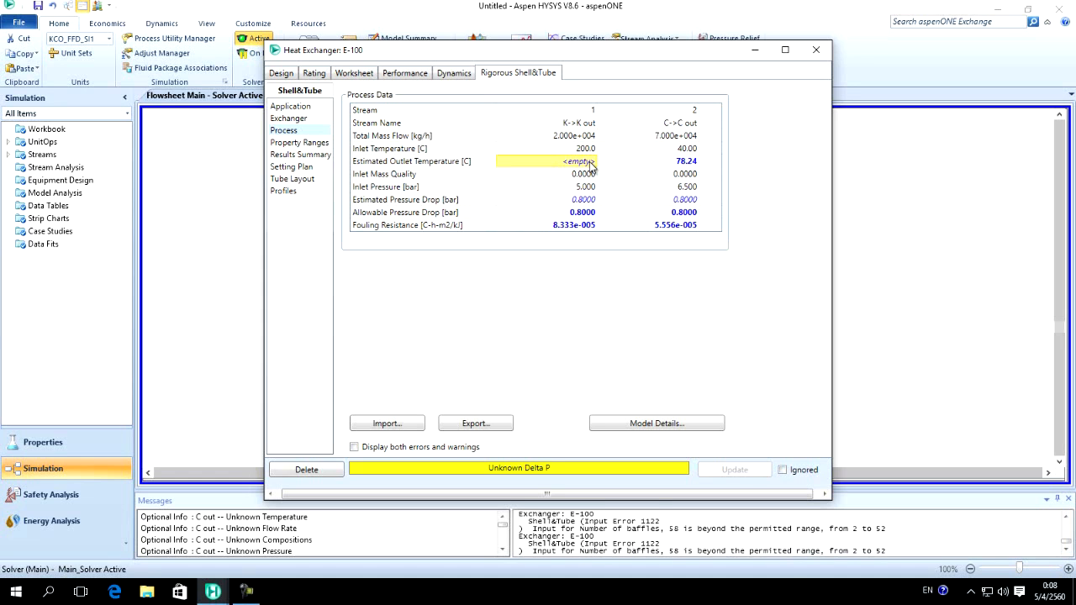
text(90)
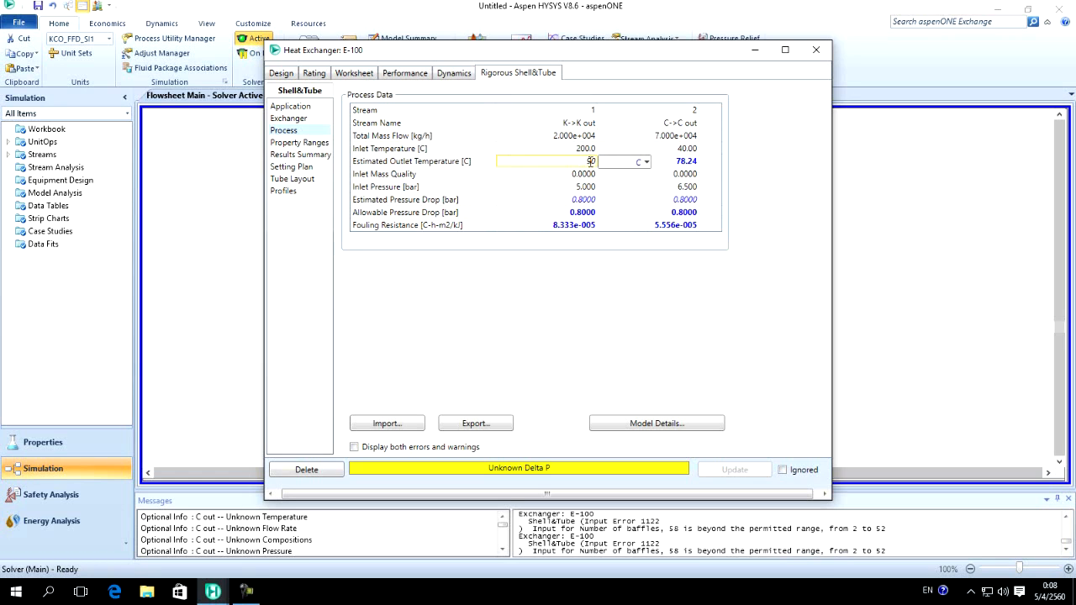
key(Return)
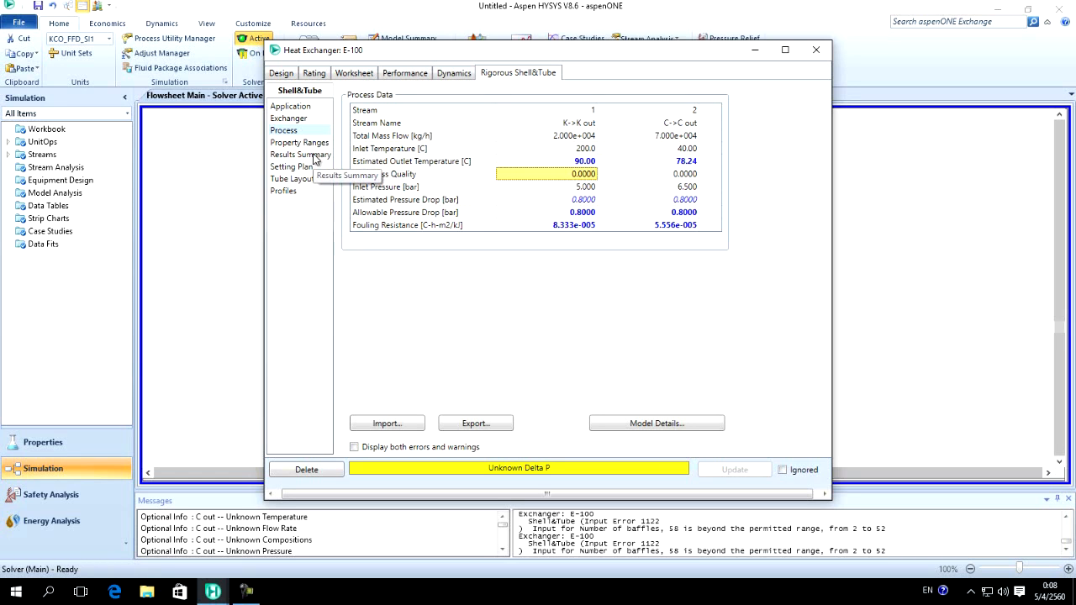
- Open the detailed EDR model of E-100 and set the baffle pitch to 76 mm
click(660, 428)
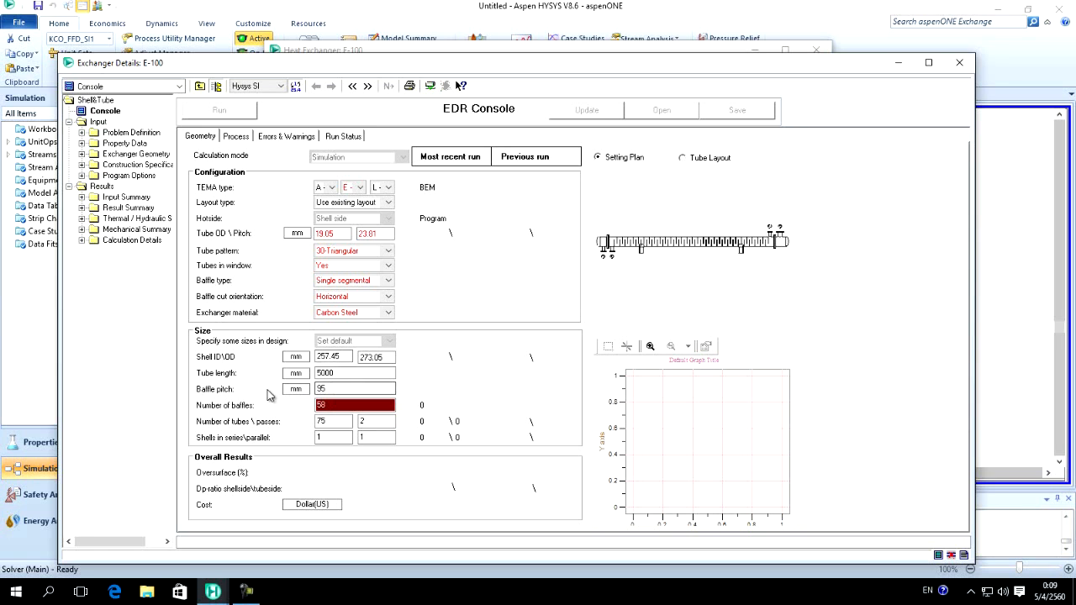
double_click(347, 388)
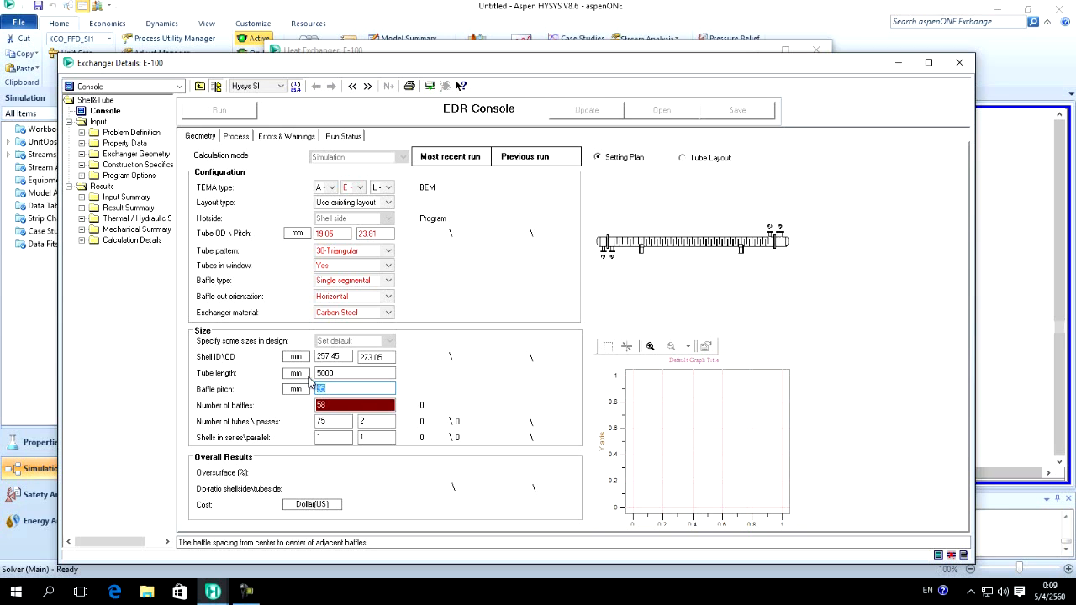
text(76)
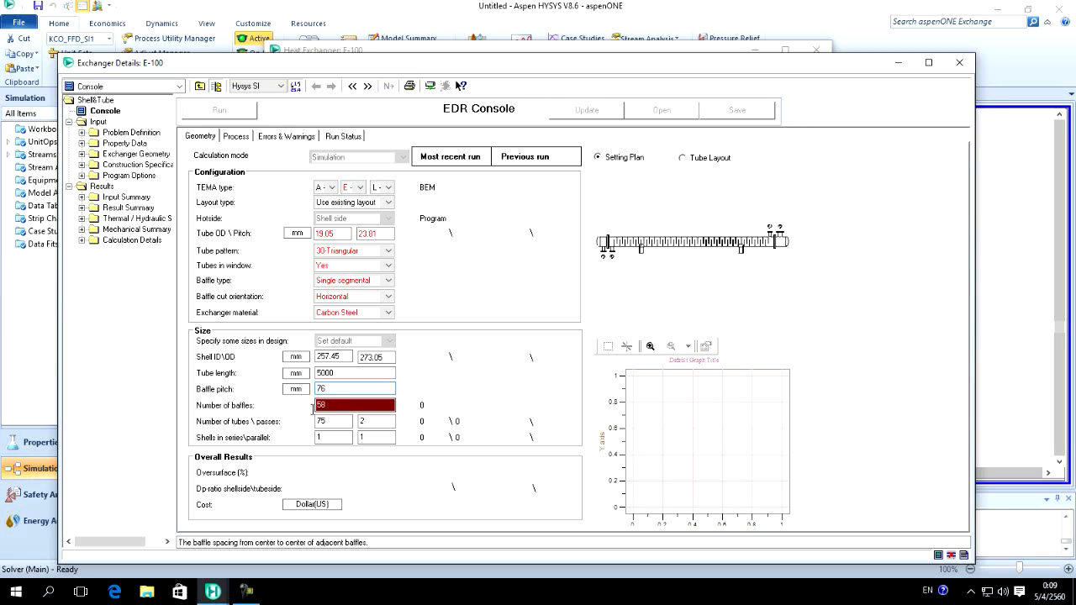
- Set the number of baffles of exchanger E-100 to 60
click(329, 405)
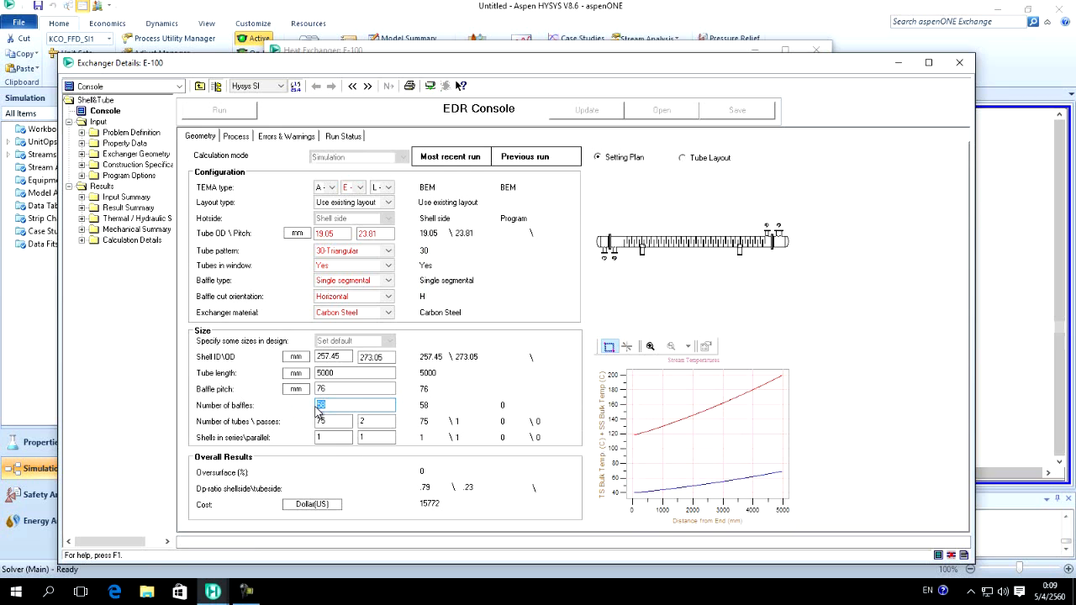
text(60)
key(Return)
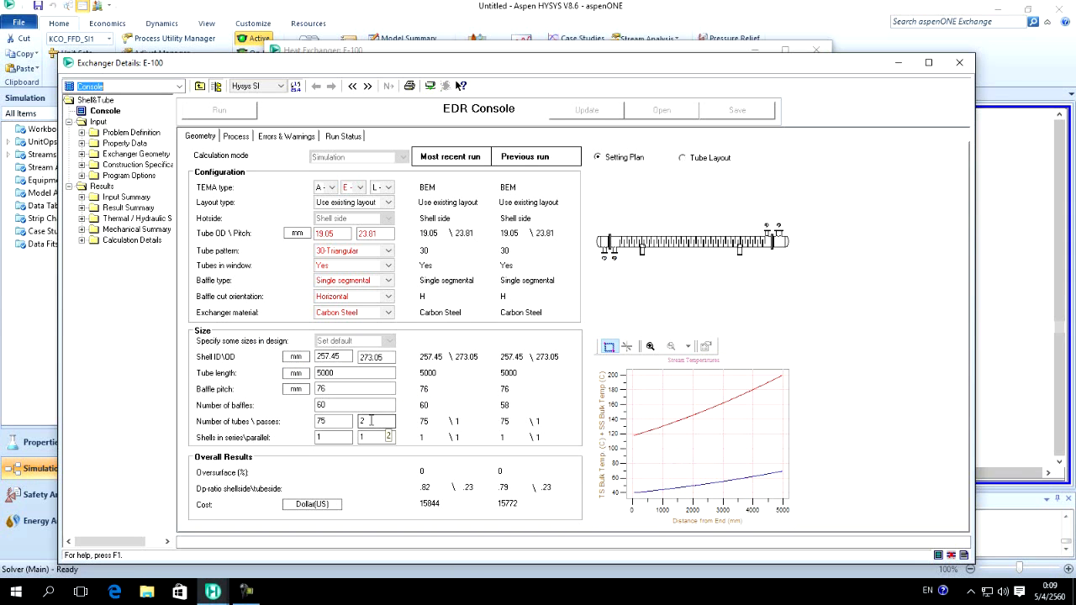
- Change the tube layout type to New, match pass details, and check the process results of the run
click(388, 202)
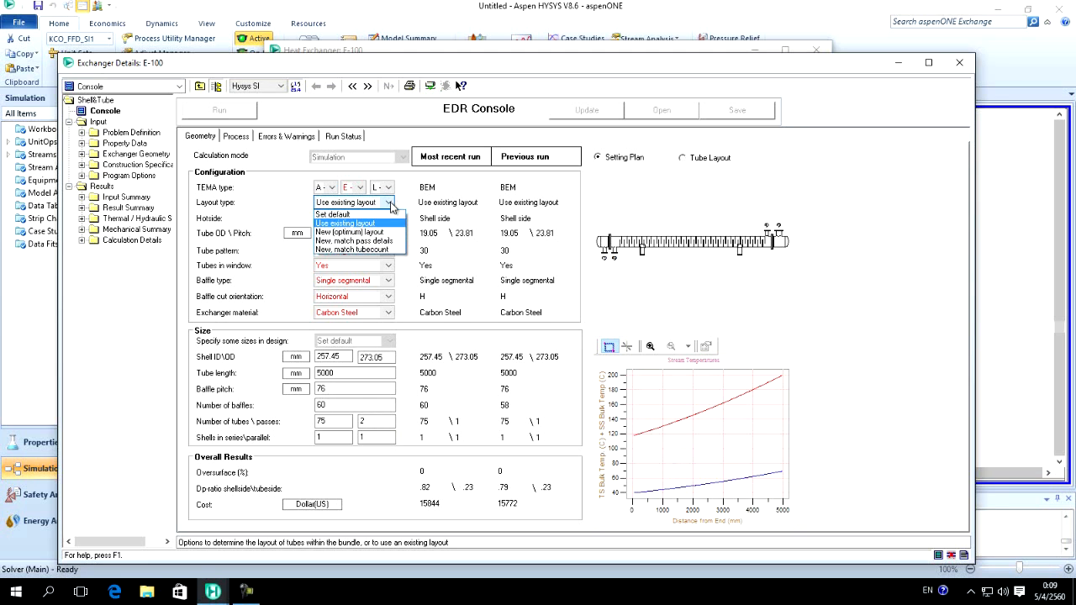
click(387, 245)
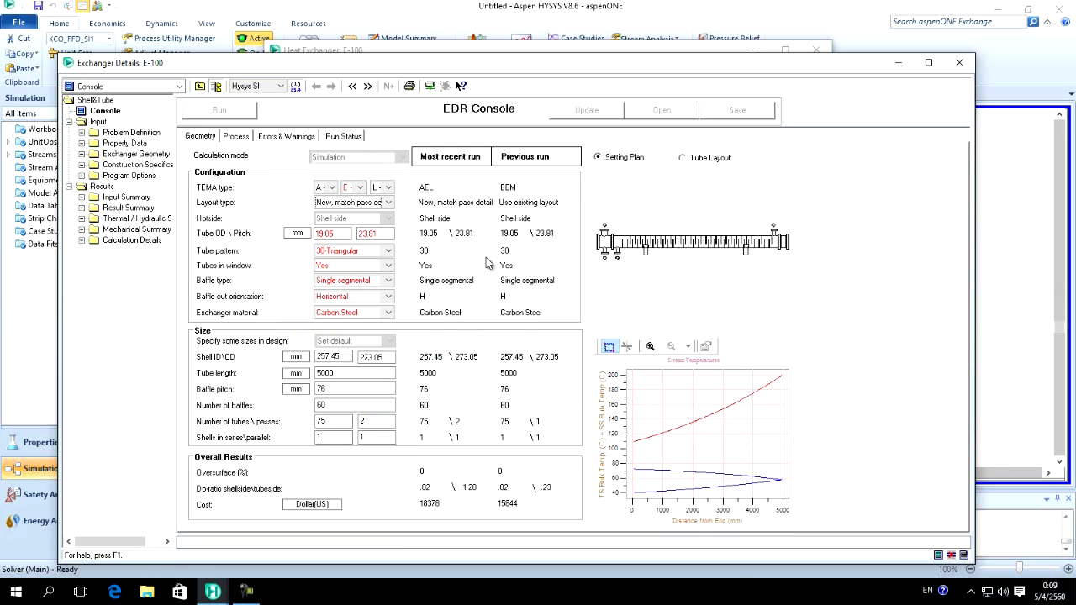
click(240, 137)
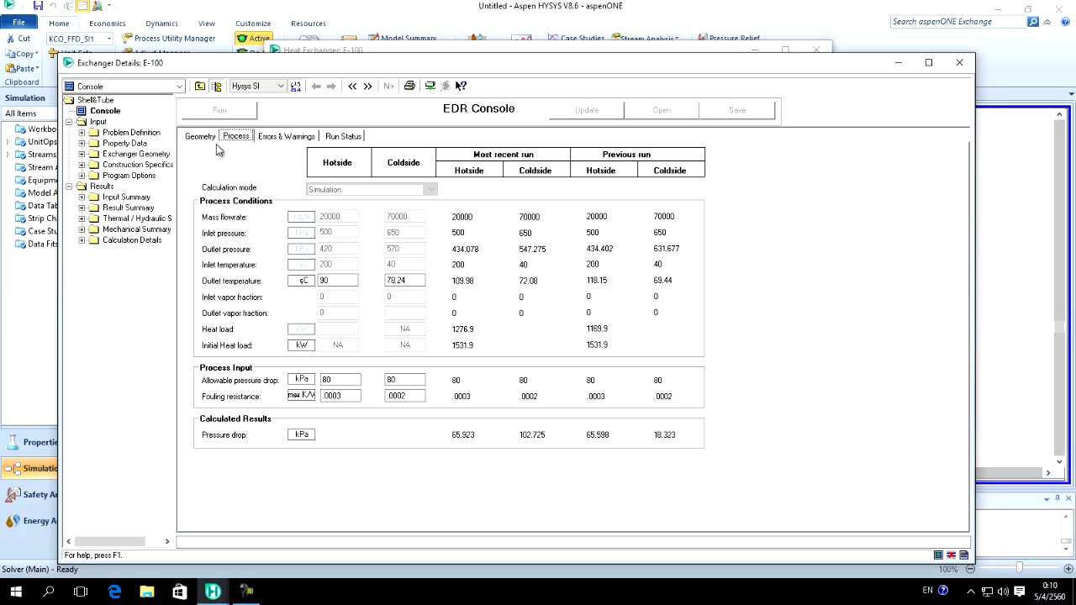
click(201, 138)
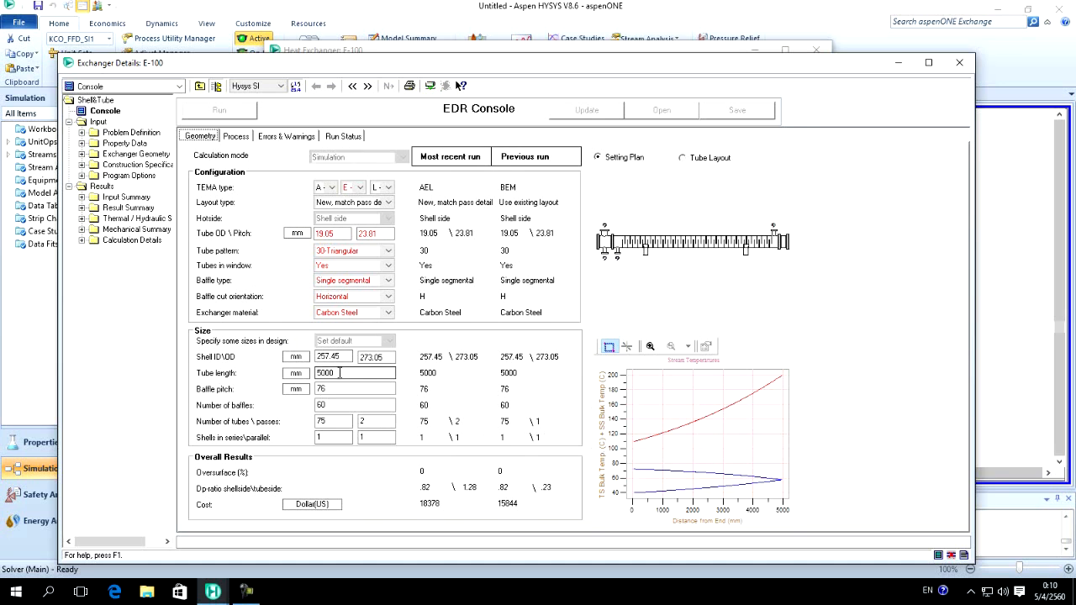
- Switch the shell ID/OD unit to inches and display the tube layout drawing
click(308, 361)
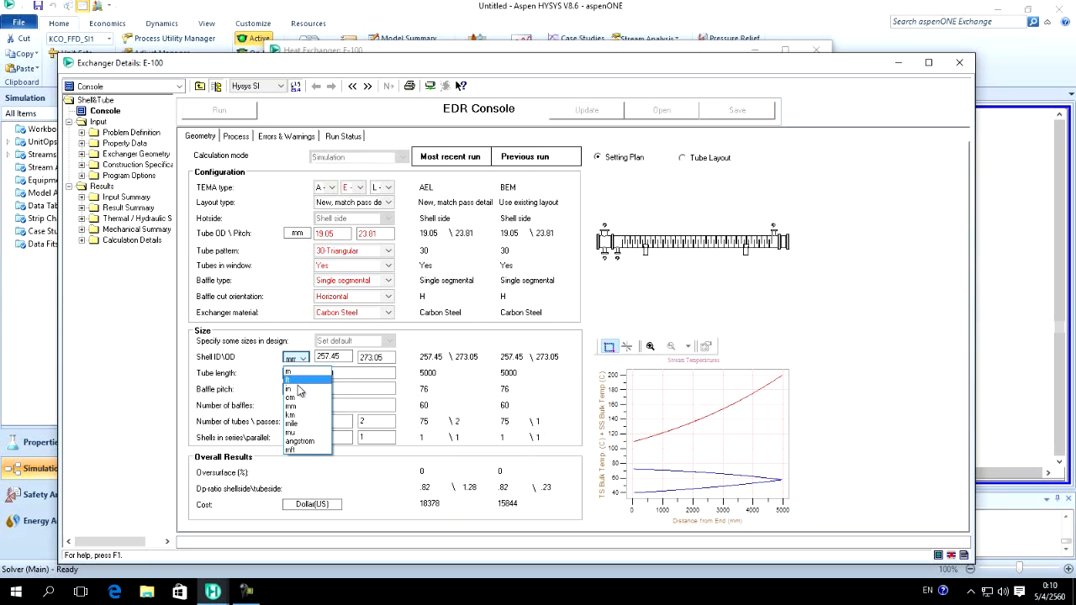
click(297, 389)
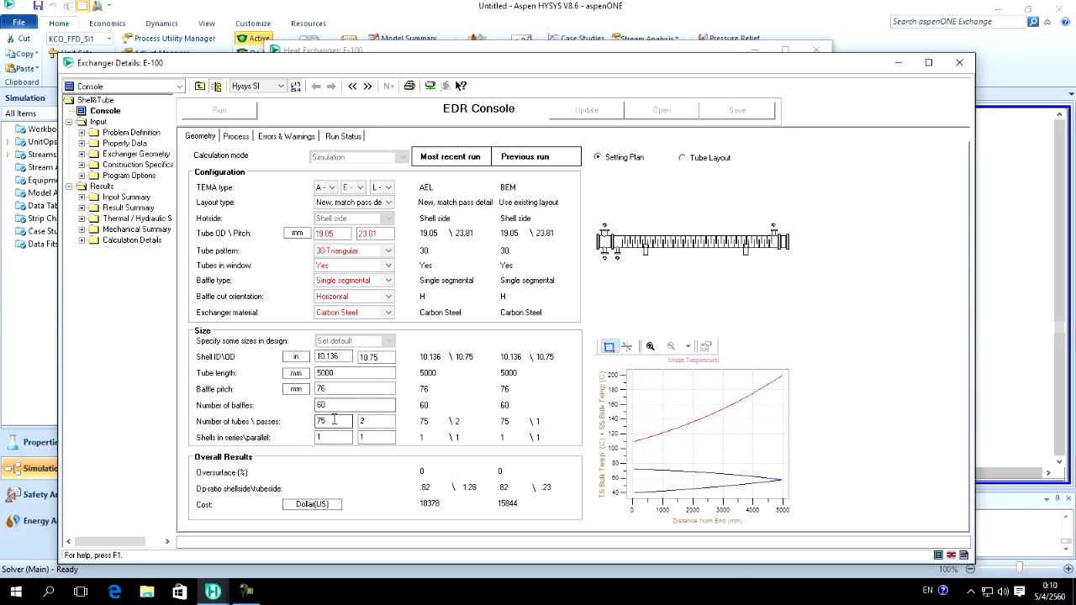
click(691, 160)
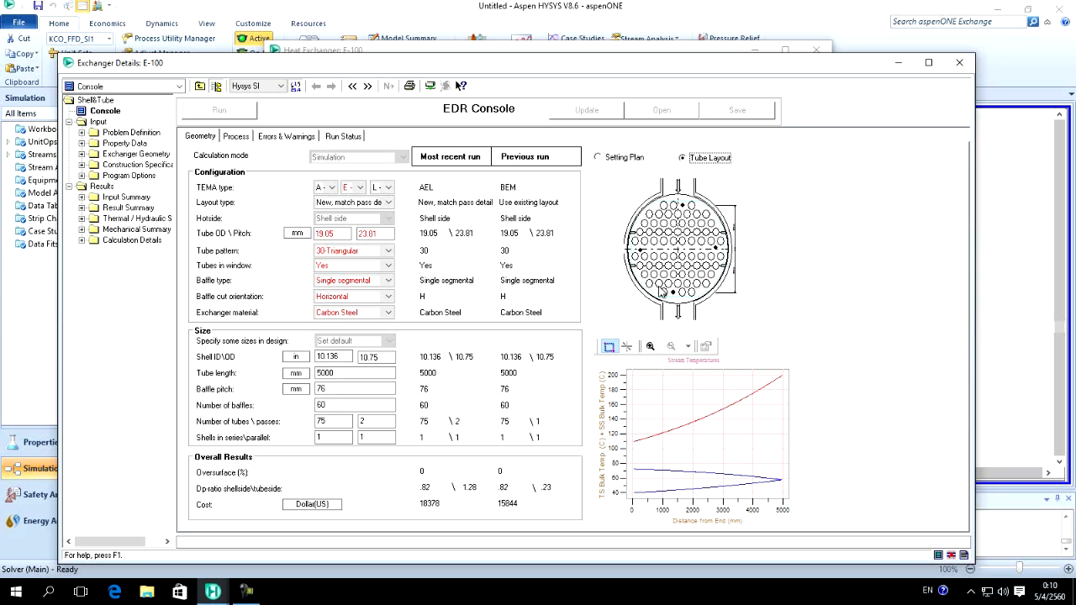
- Set the shell outside diameter to 15.25 in and the shell inside diameter to 14.536 in
click(383, 356)
drag(383, 357, 366, 360)
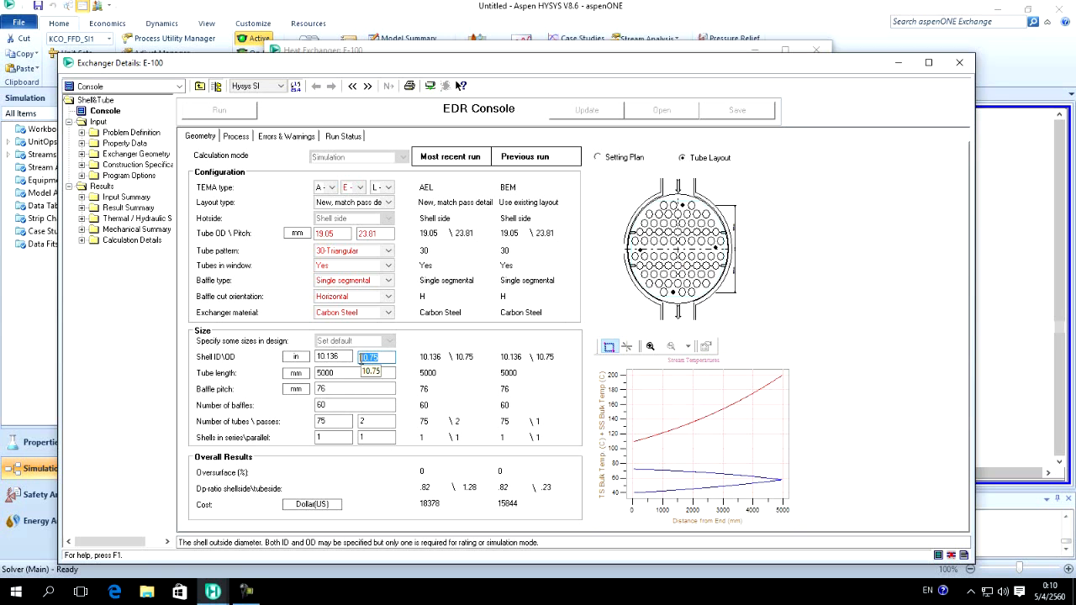
text(15.25)
key(Return)
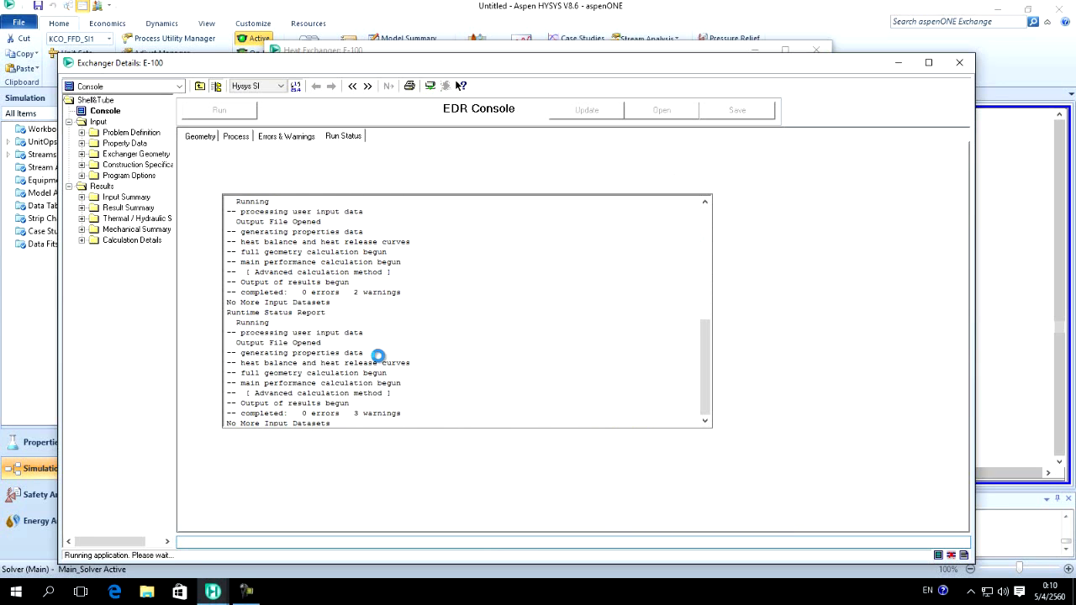
click(202, 140)
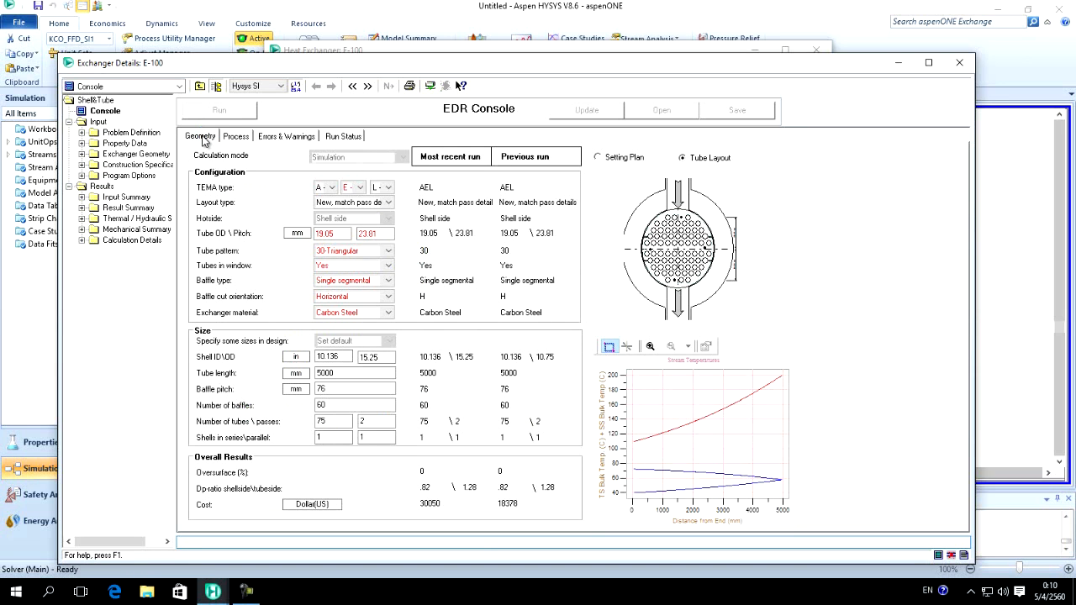
double_click(344, 358)
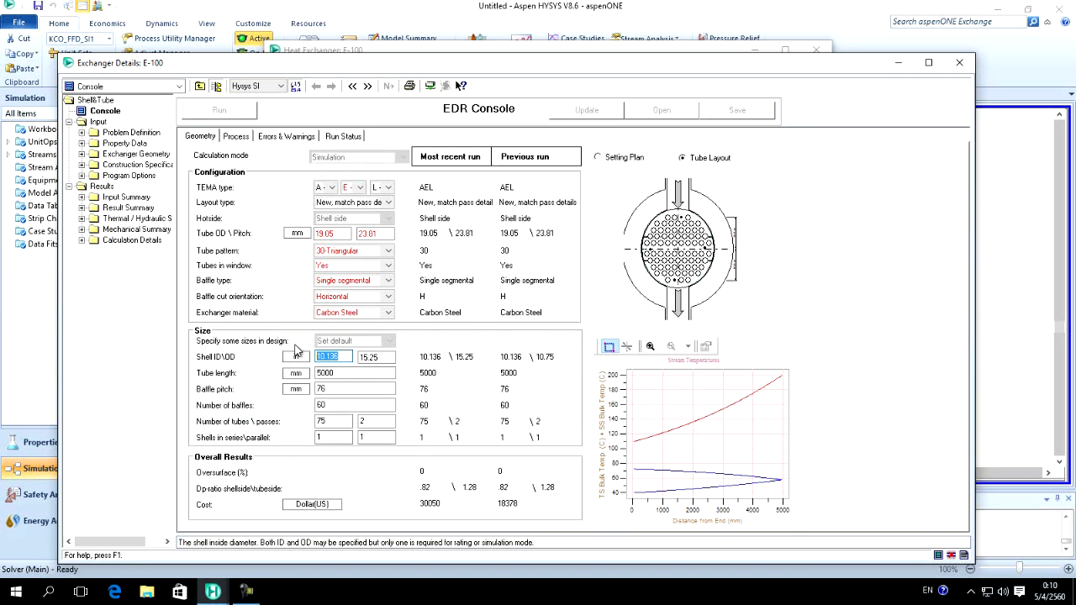
text(14)
key(Return)
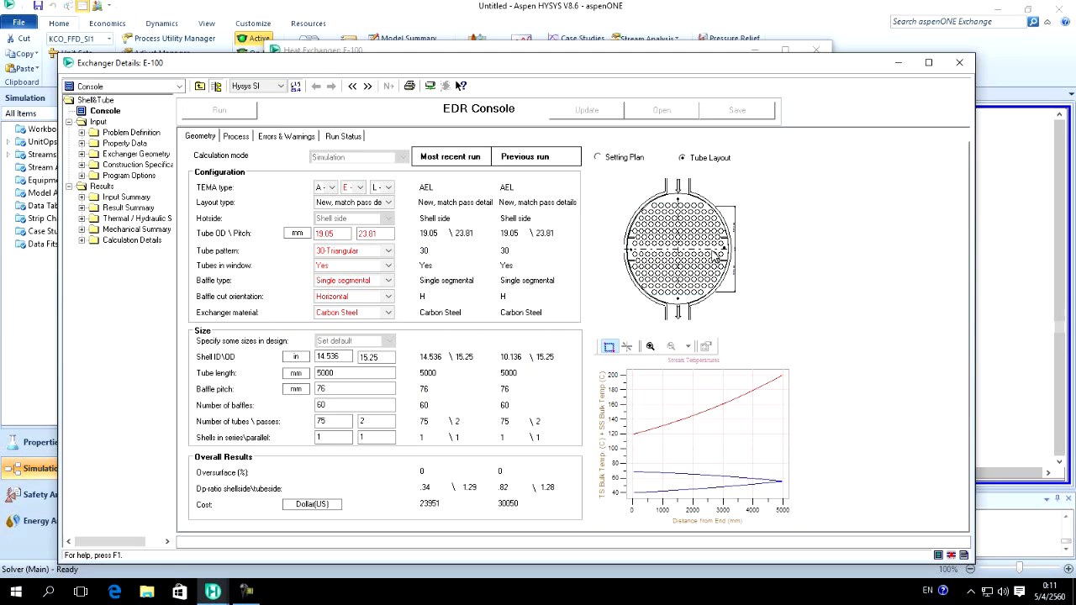
- Set the number of tubes to 170 based on the tube count input warning, and check the resulting process conditions
click(287, 138)
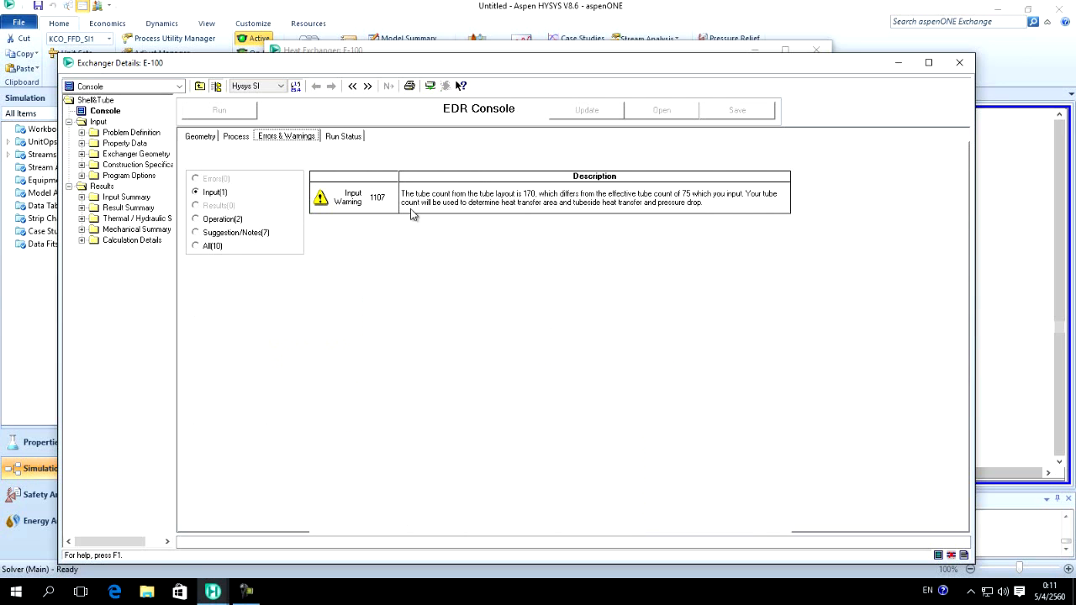
click(203, 138)
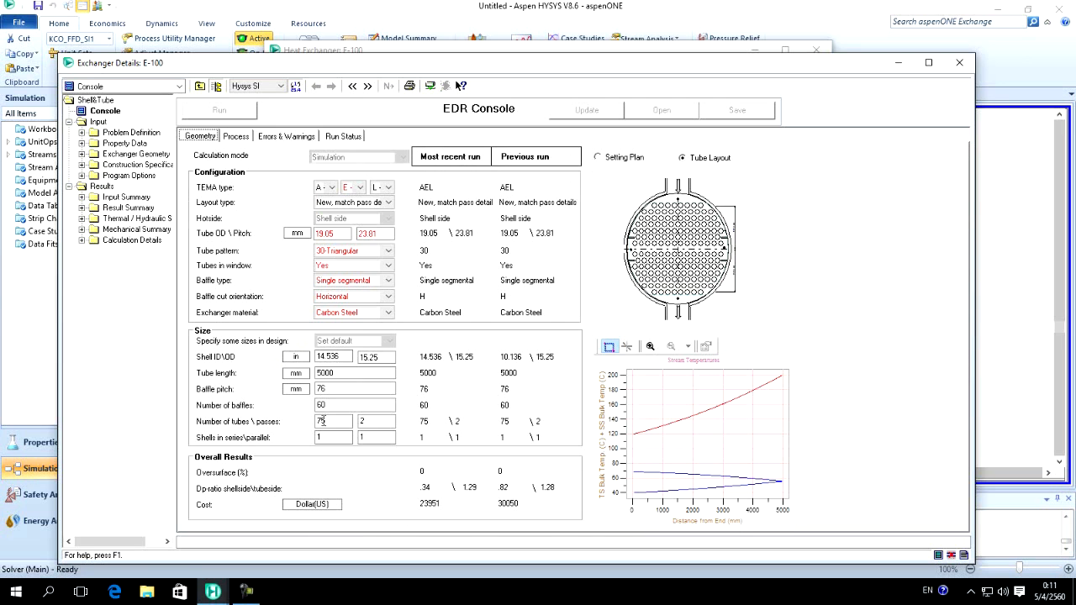
click(322, 420)
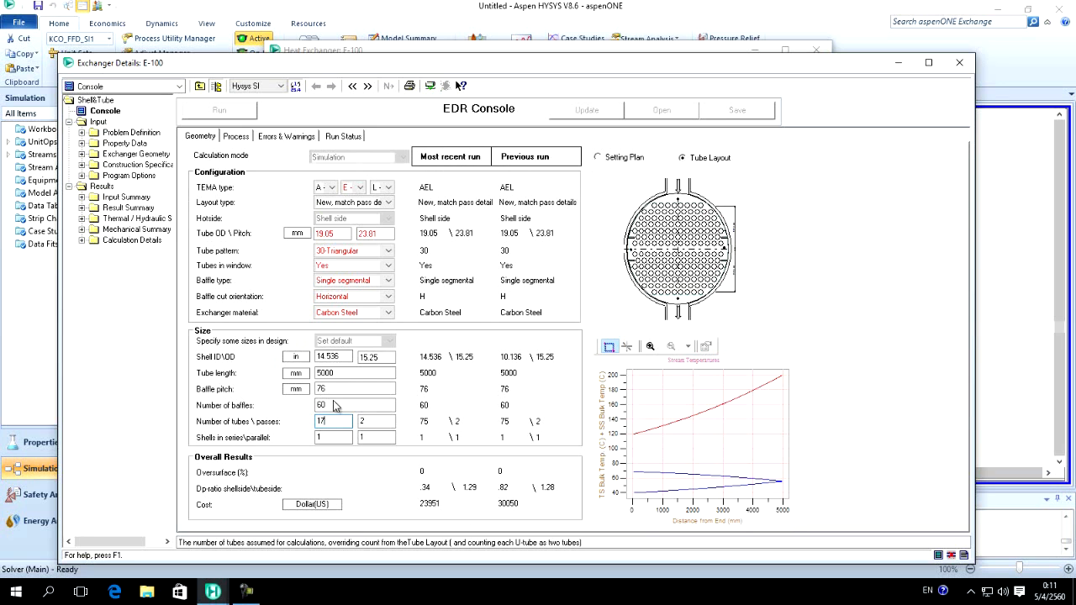
key(Return)
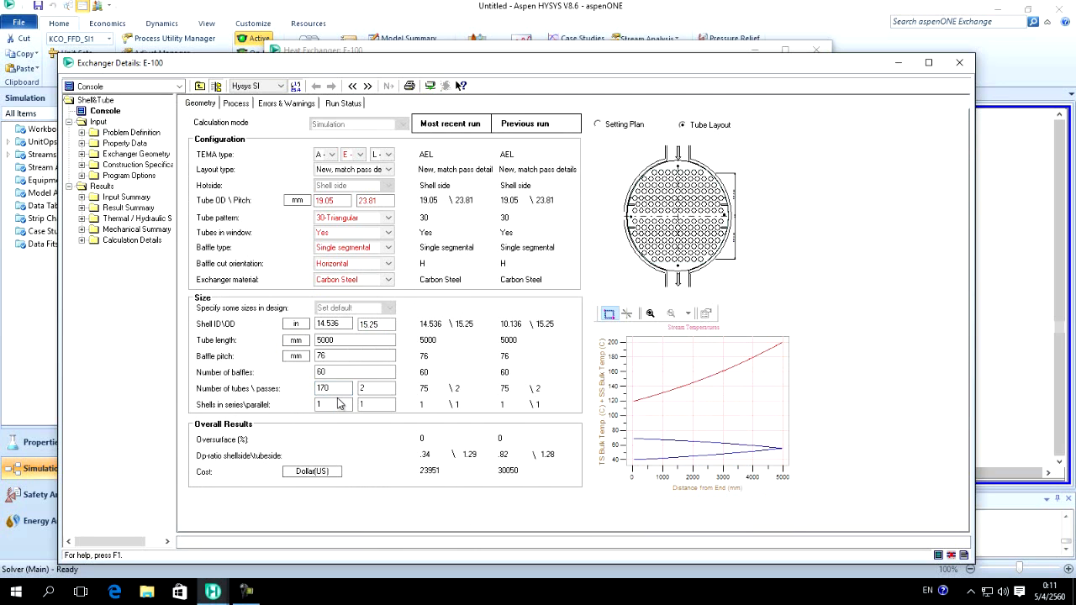
click(340, 390)
key(Return)
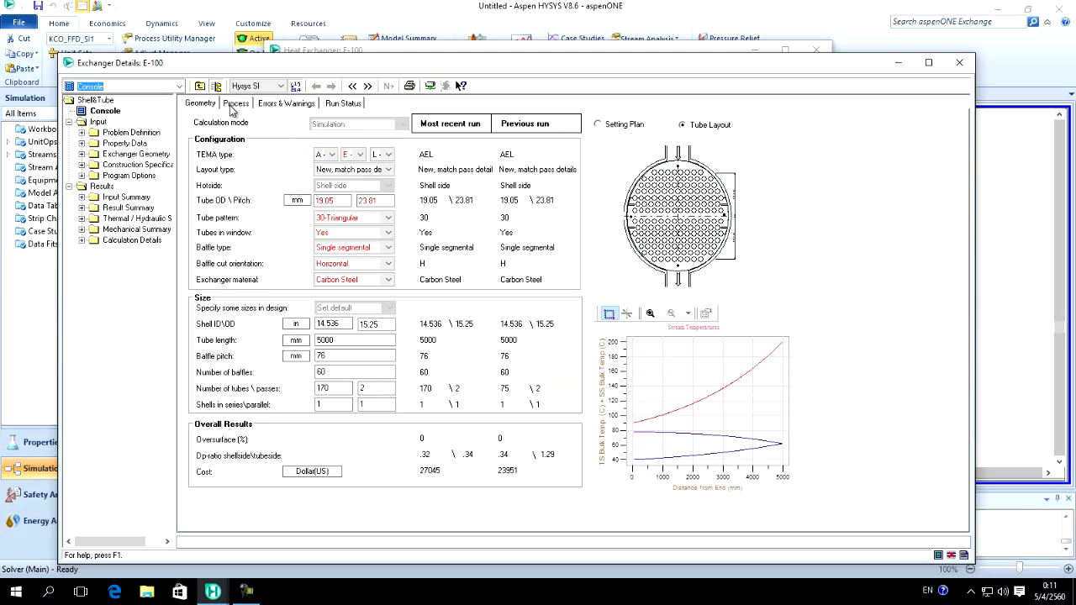
click(235, 104)
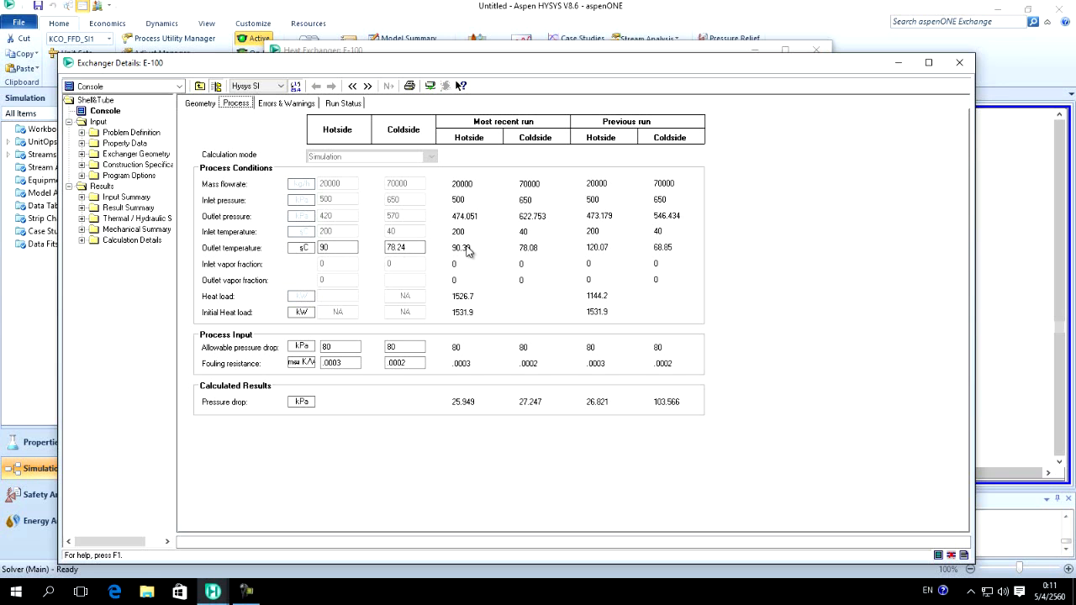
click(208, 106)
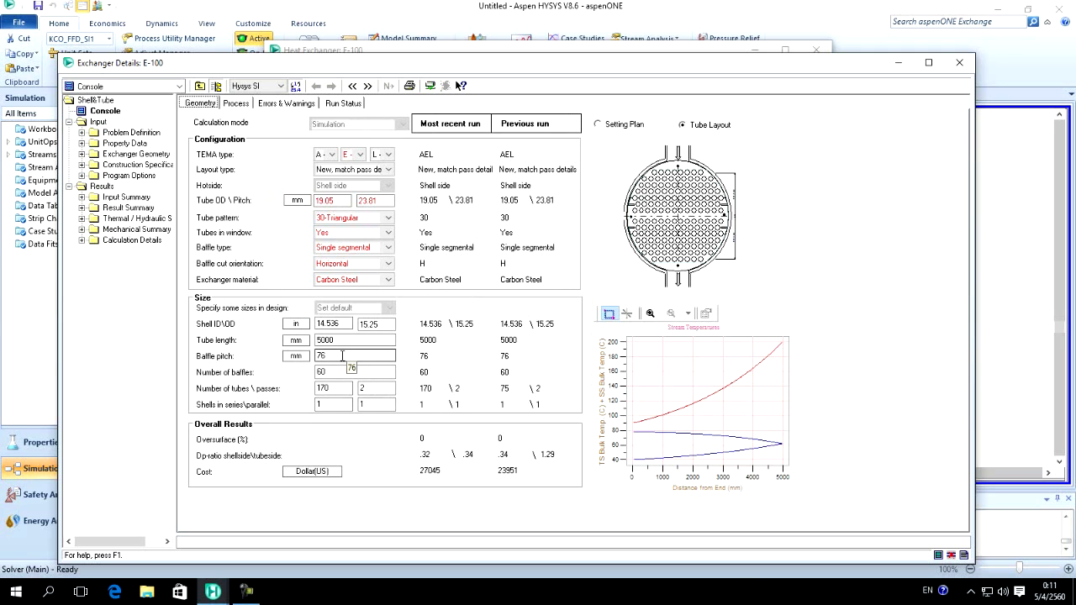
- Review the setting plan, tubesheet layout and basic exchanger geometry in the mechanical summary results
click(151, 231)
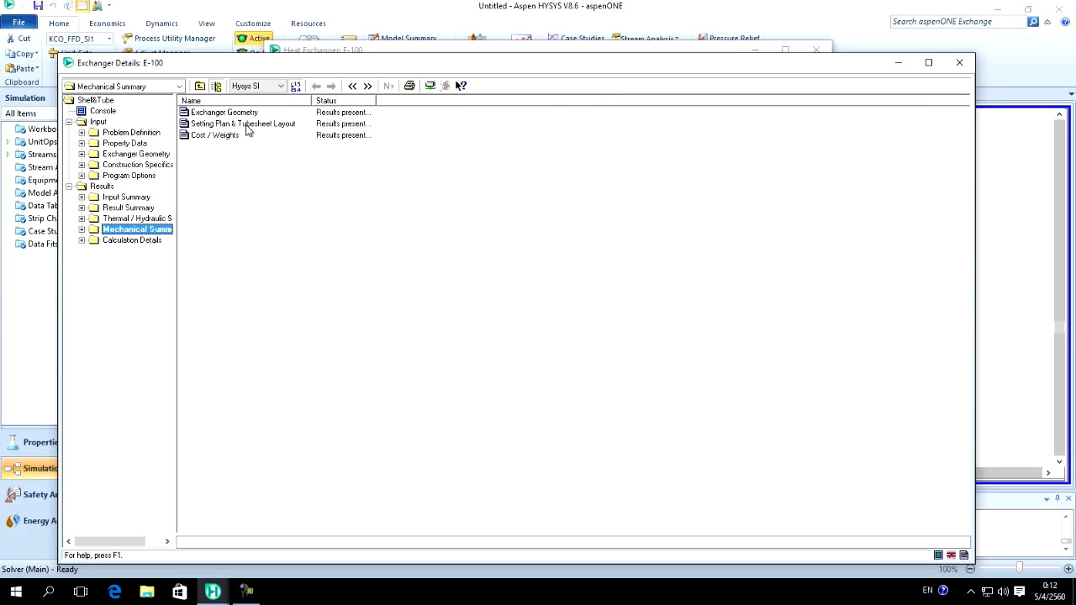
double_click(248, 124)
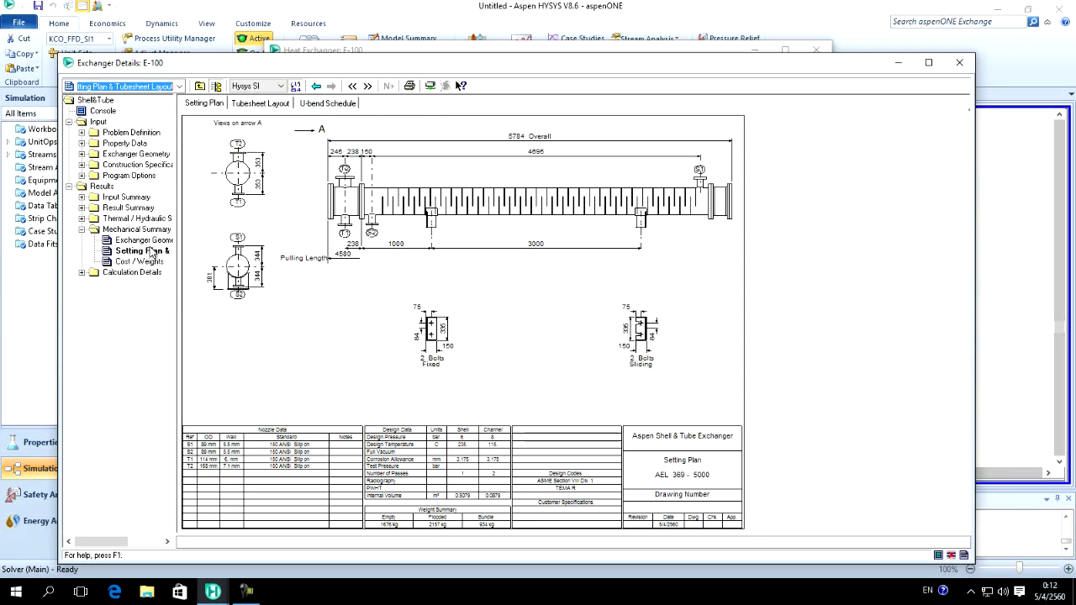
click(260, 104)
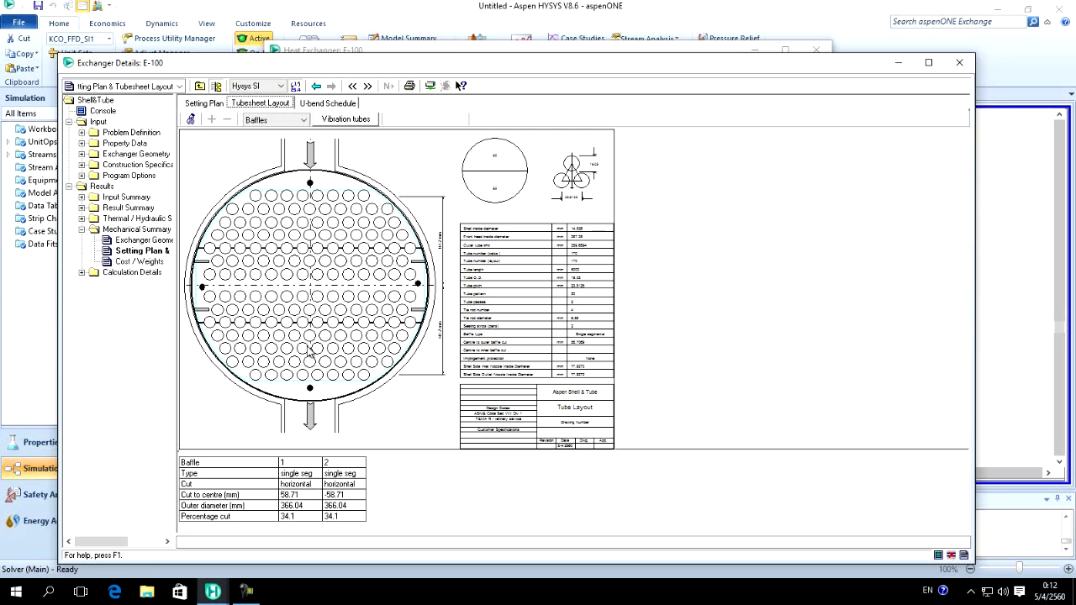
click(139, 240)
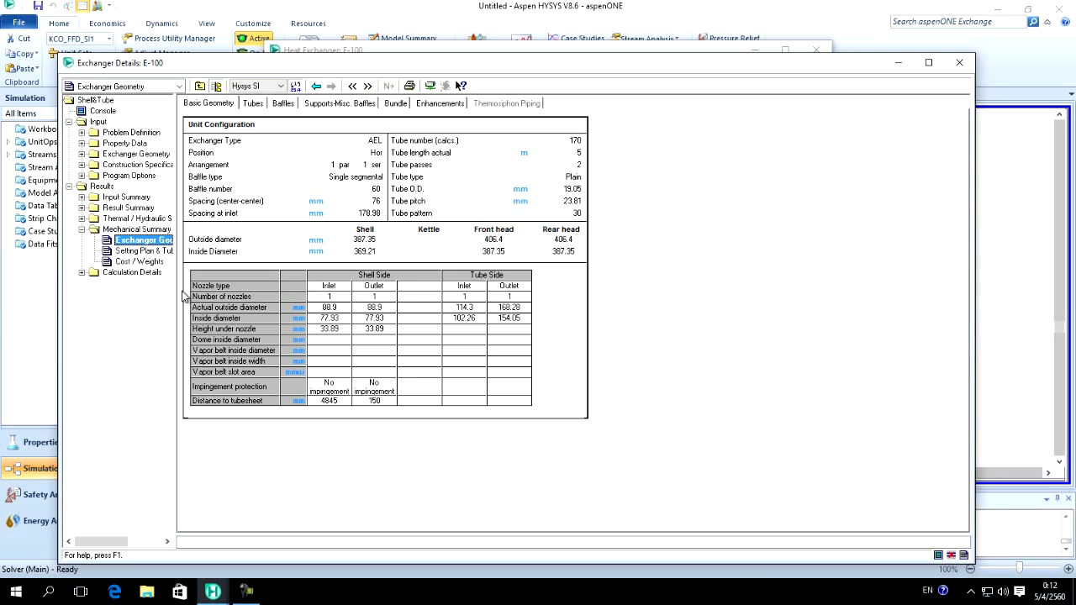
- Review the heat transfer coefficients and pressure drop distribution in the thermal/hydraulic summary results
click(134, 220)
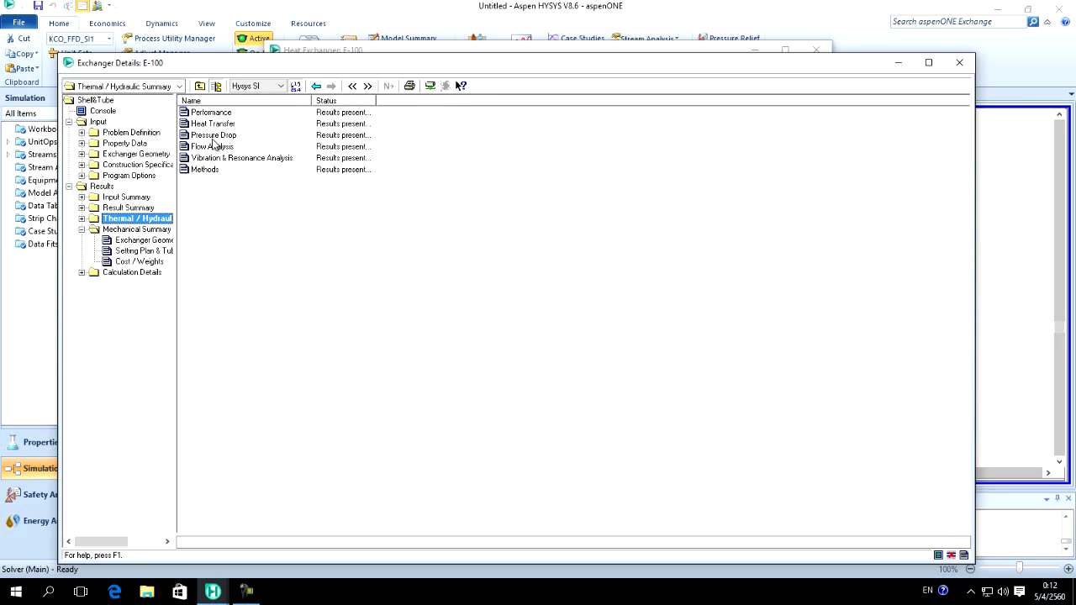
double_click(223, 124)
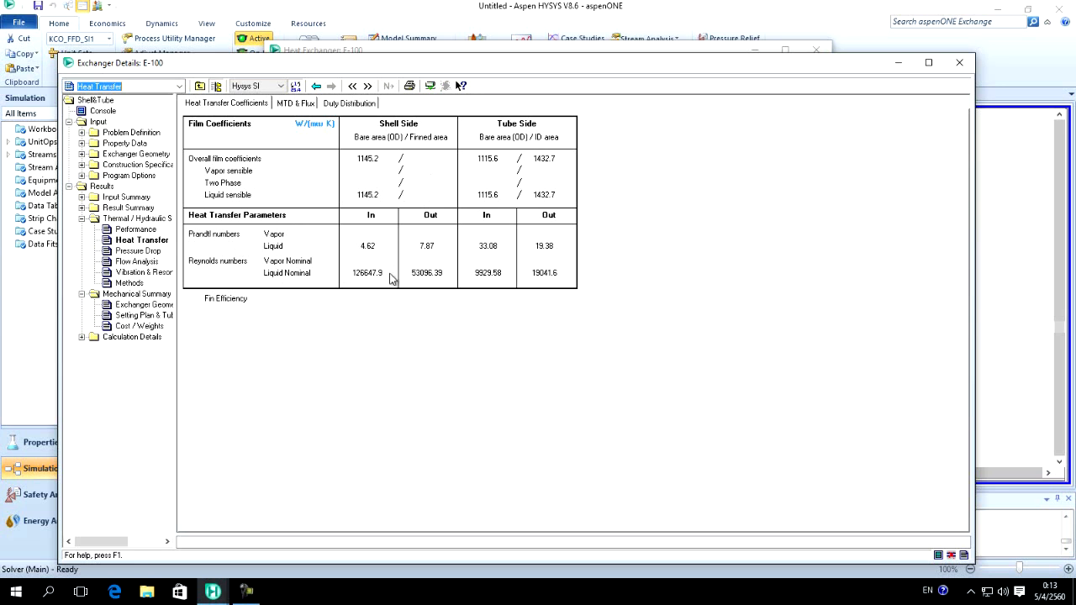
click(138, 251)
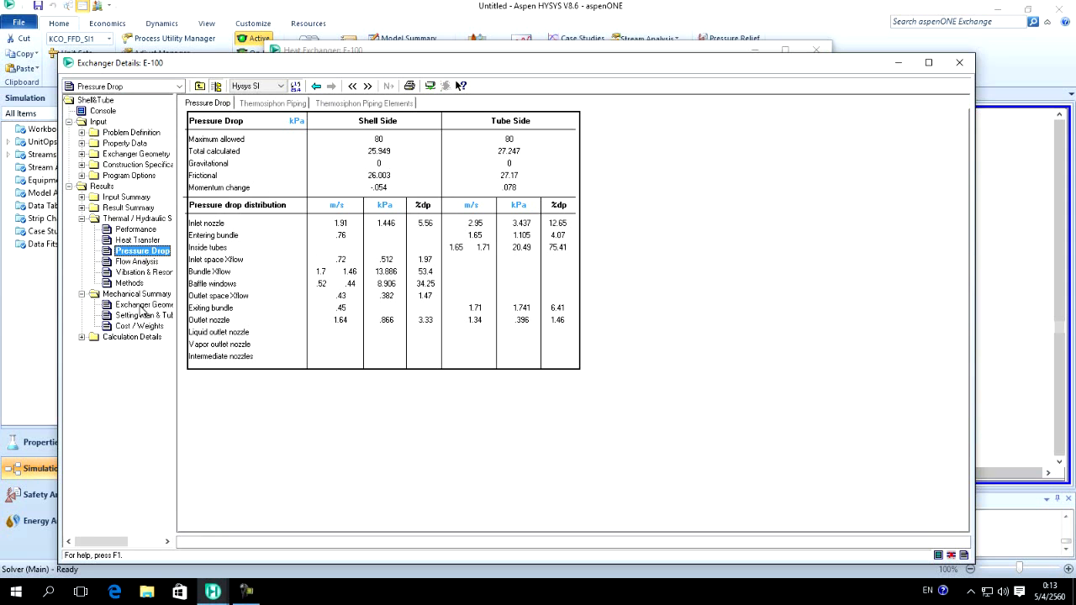
- Recheck the exchanger geometry and setting plan, and compare the geometry and process results in the EDR console
click(142, 305)
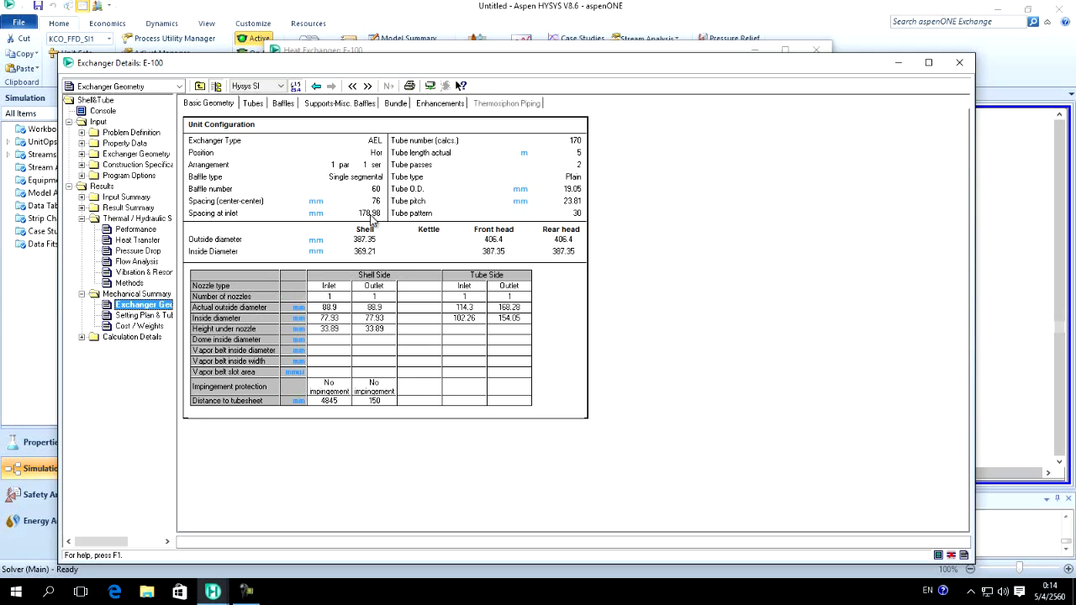
click(145, 315)
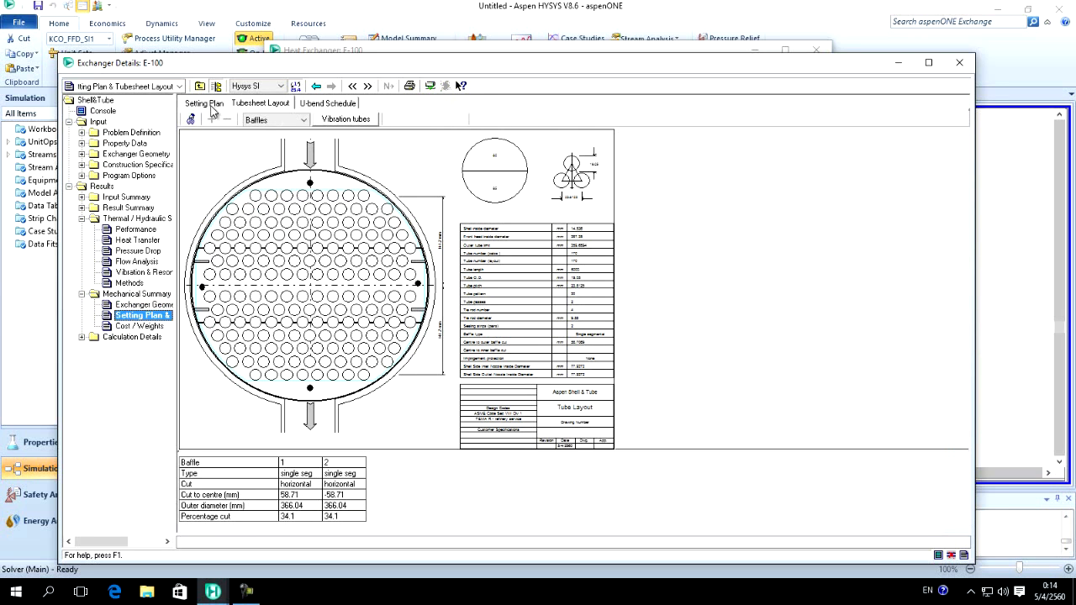
click(223, 106)
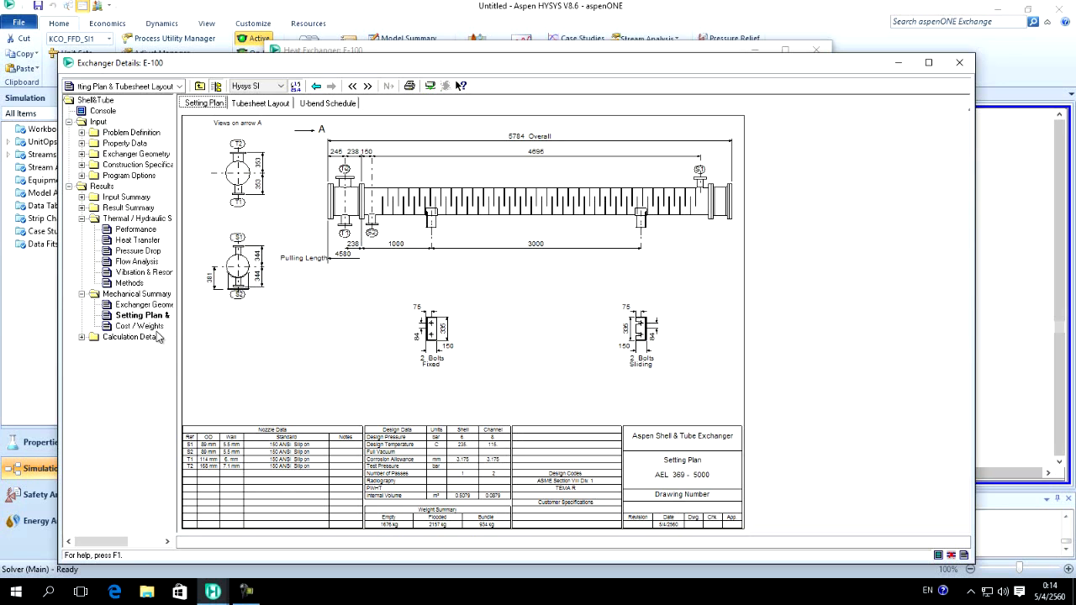
click(116, 111)
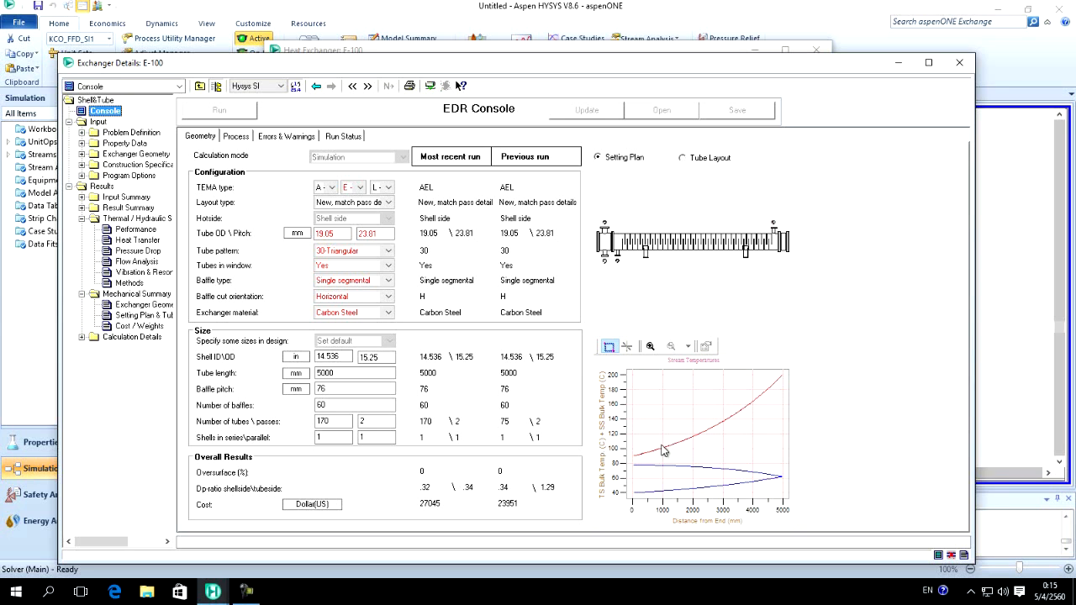
click(233, 138)
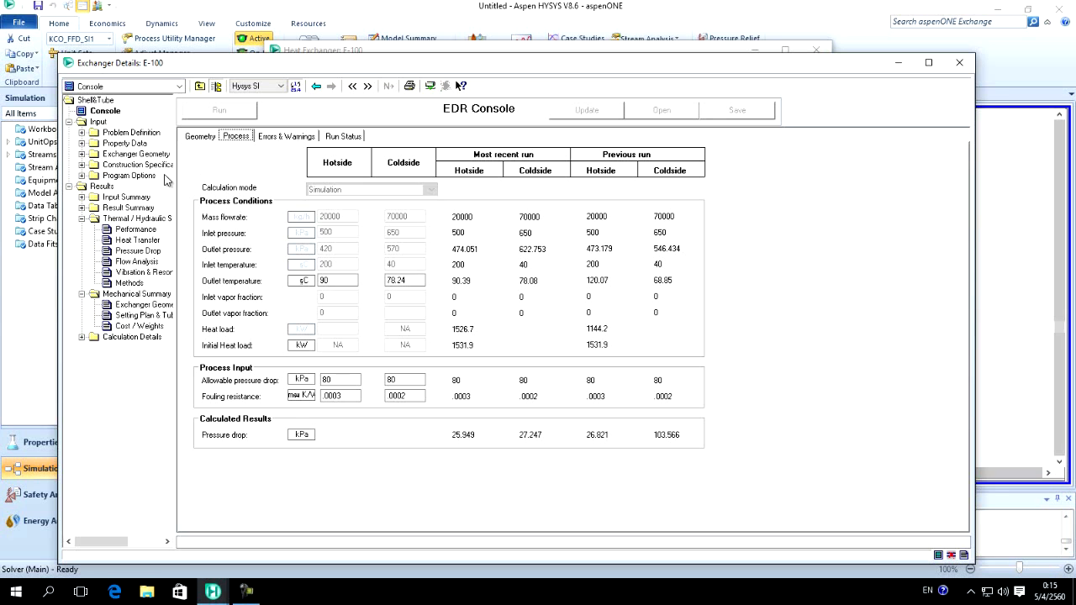
click(209, 139)
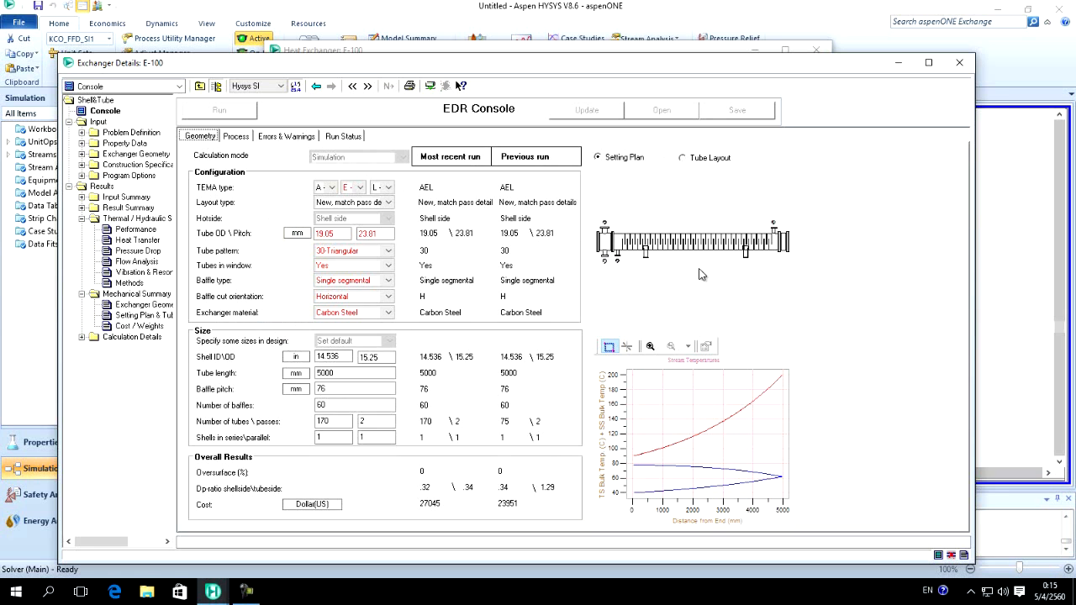